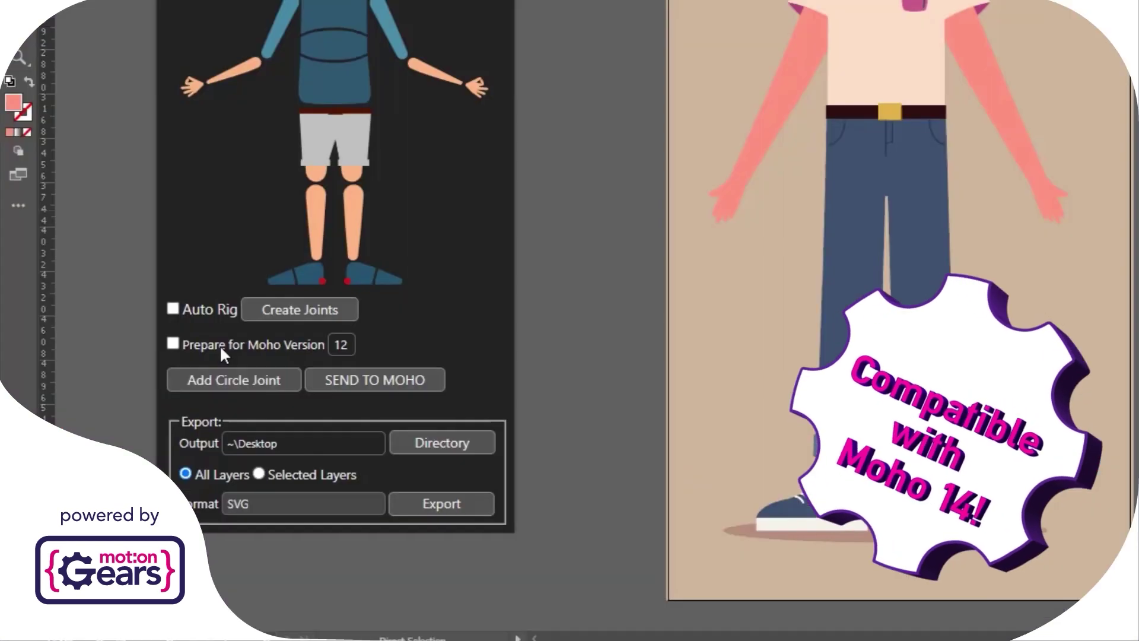
# Target Moho 14 and receive the Illustrator artwork and layers into Moho.
pyautogui.click(341, 345)
pyautogui.click(348, 439)
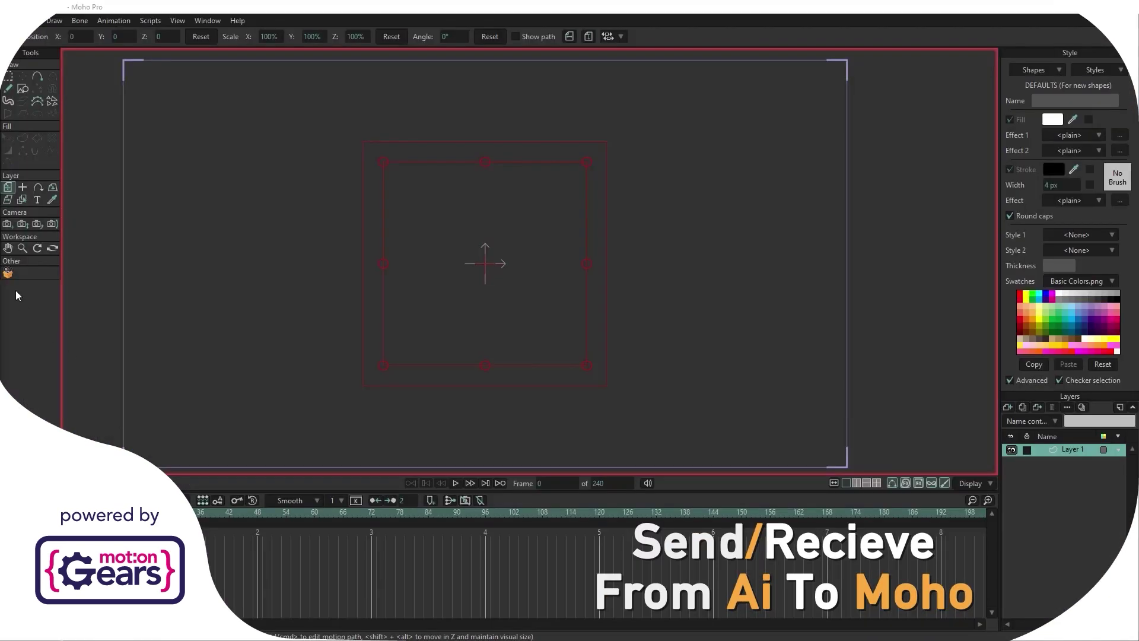
pyautogui.click(174, 38)
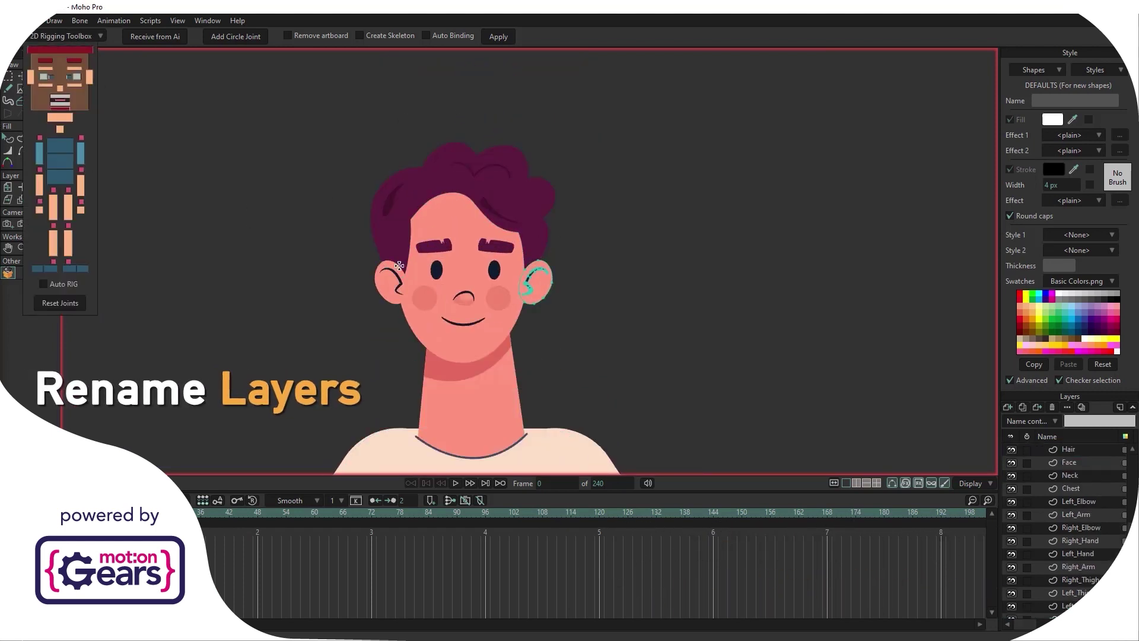
# Give circle joints to the eyebrow, pupil, Left_Arm and Left_Thigh layers, then build a skeleton.
pyautogui.click(49, 62)
pyautogui.click(44, 76)
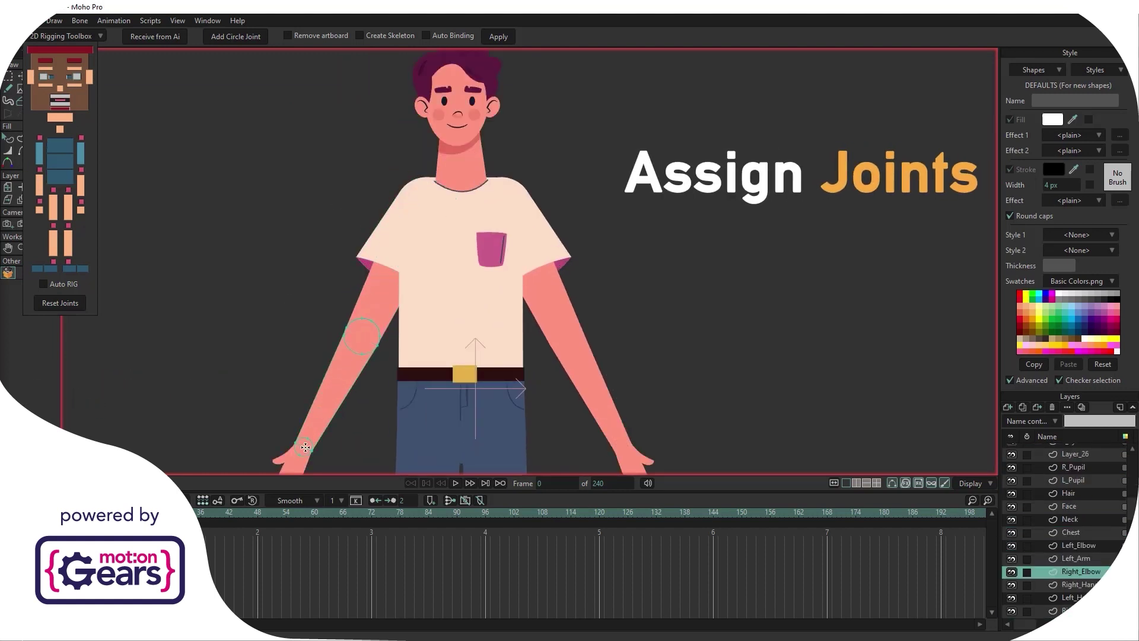
pyautogui.click(520, 220)
pyautogui.click(556, 323)
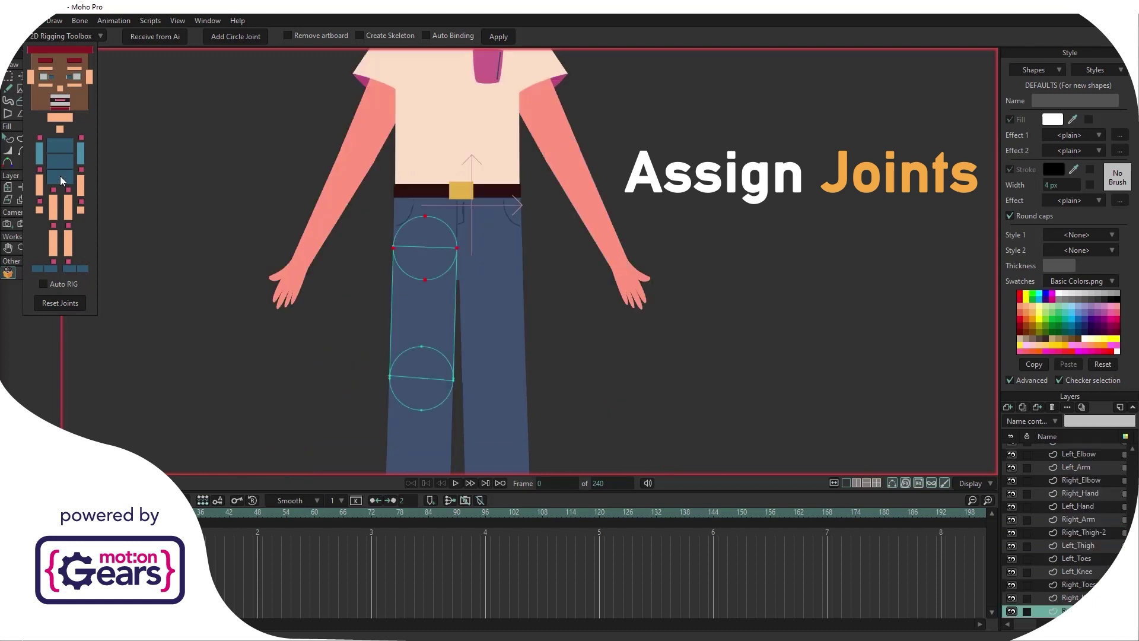
pyautogui.click(491, 284)
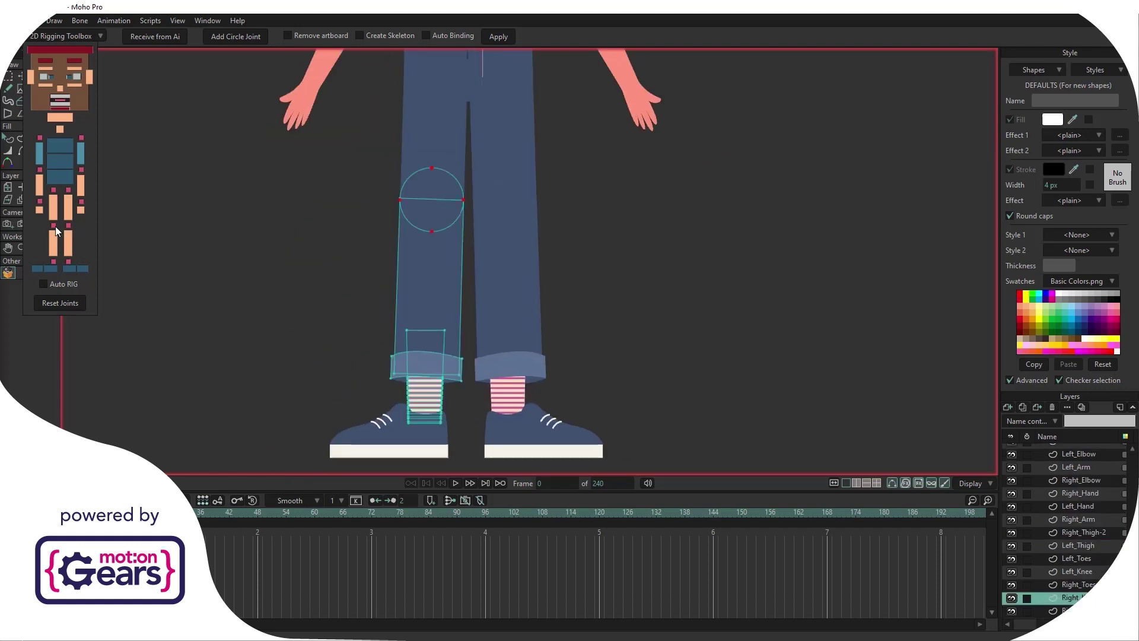
pyautogui.click(374, 37)
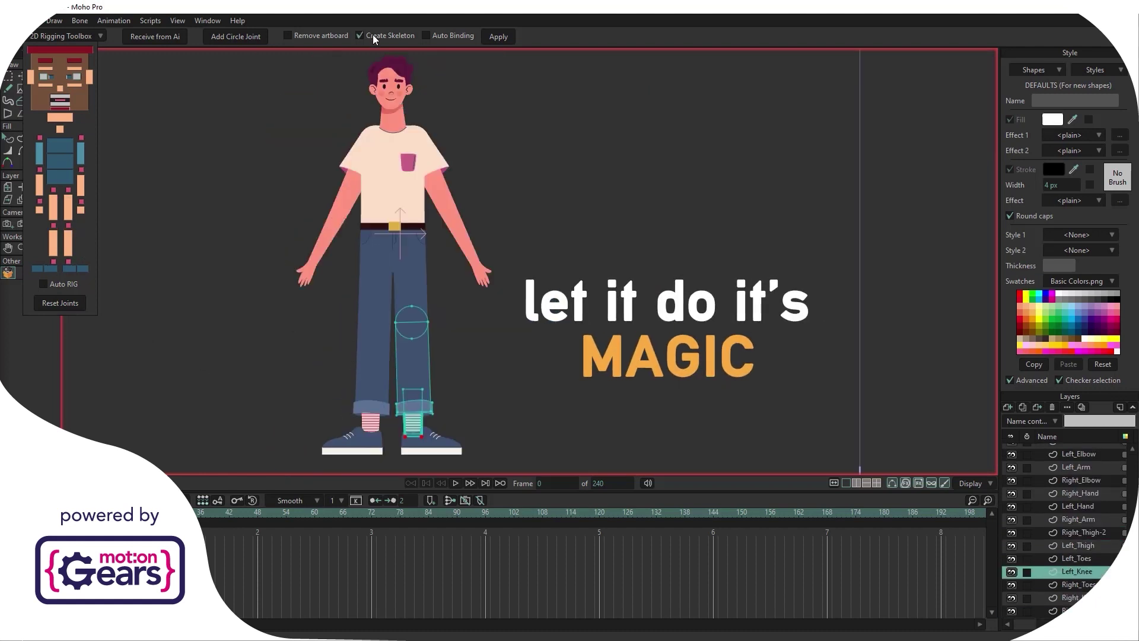
pyautogui.click(497, 36)
# Pose the character mid-jump with the arm raised and legs spread, then re-apply with Auto Binding.
pyautogui.moveTo(486, 235); pyautogui.dragTo(549, 152)
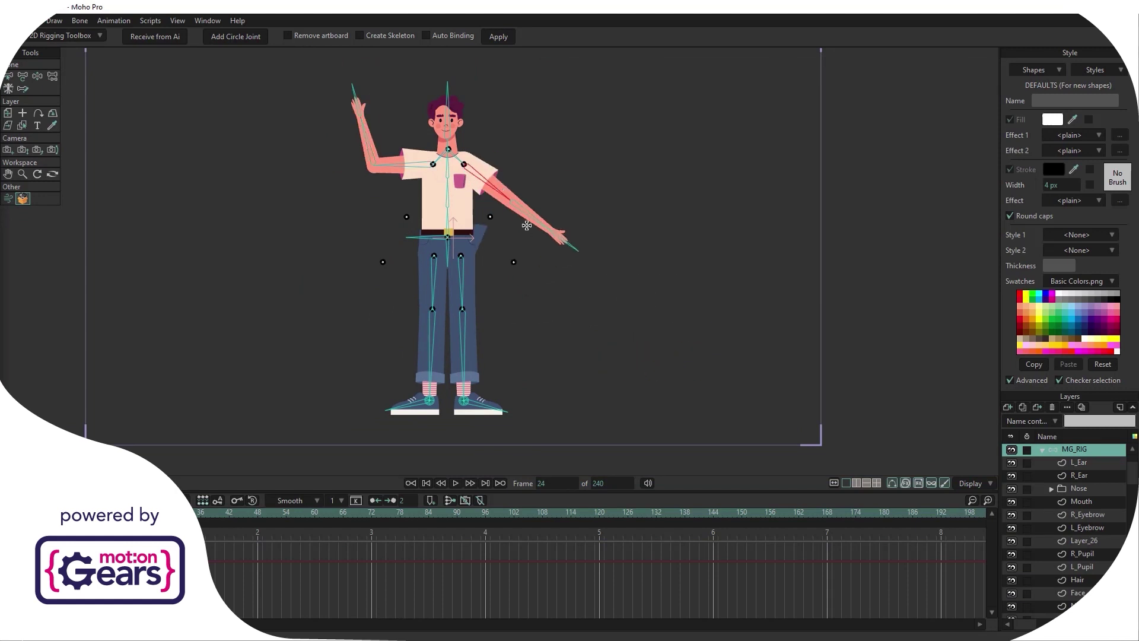
pyautogui.moveTo(429, 400); pyautogui.dragTo(302, 324)
pyautogui.moveTo(463, 400); pyautogui.dragTo(513, 362)
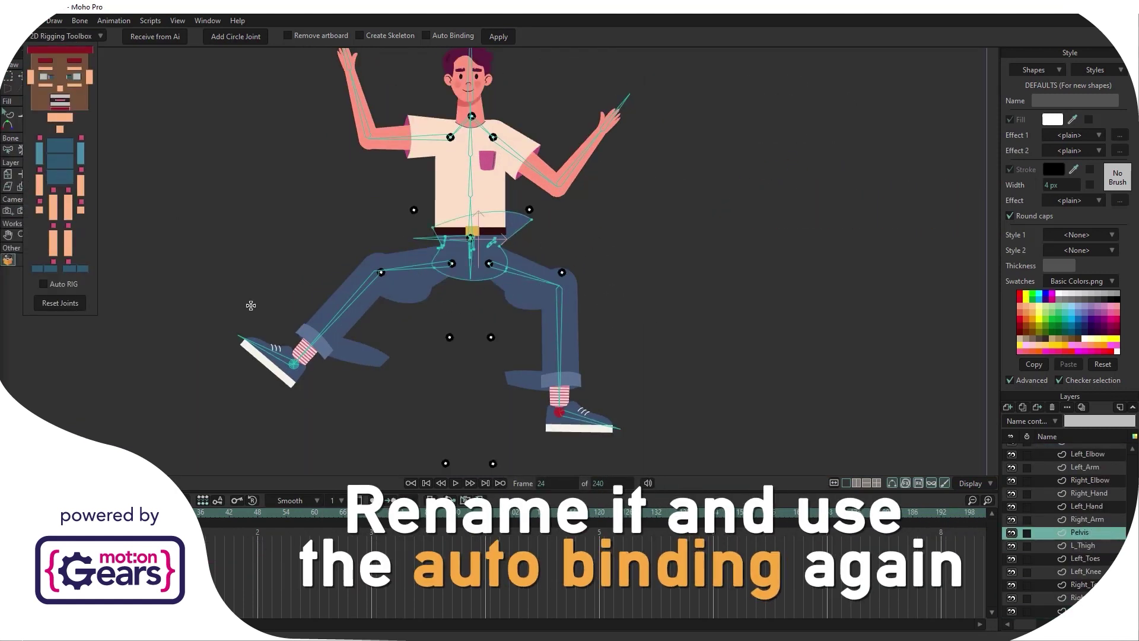
pyautogui.click(426, 35)
pyautogui.click(497, 37)
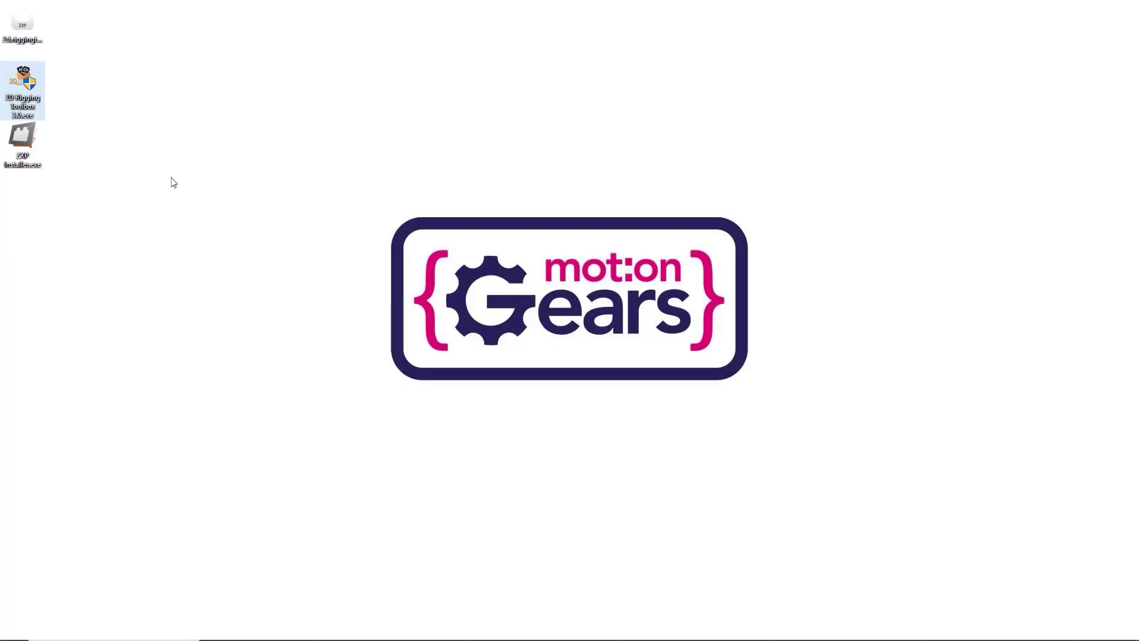
# Place the .zxp file beside the 2D Rigging Toolbox installer and select ZXP Installer.
pyautogui.click(22, 27)
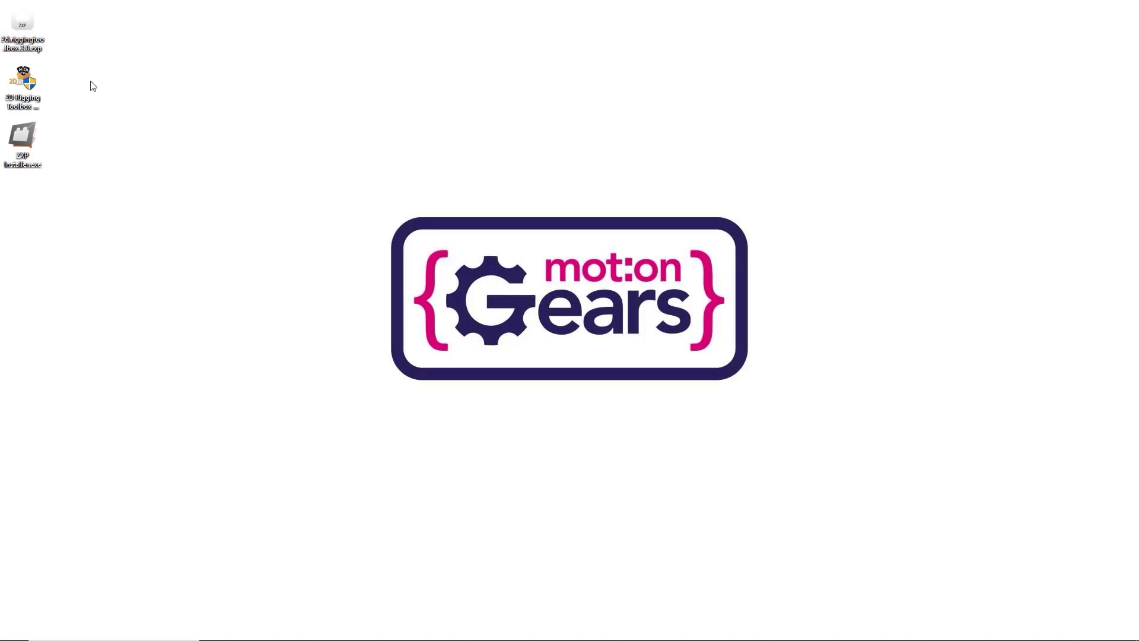
pyautogui.click(31, 90)
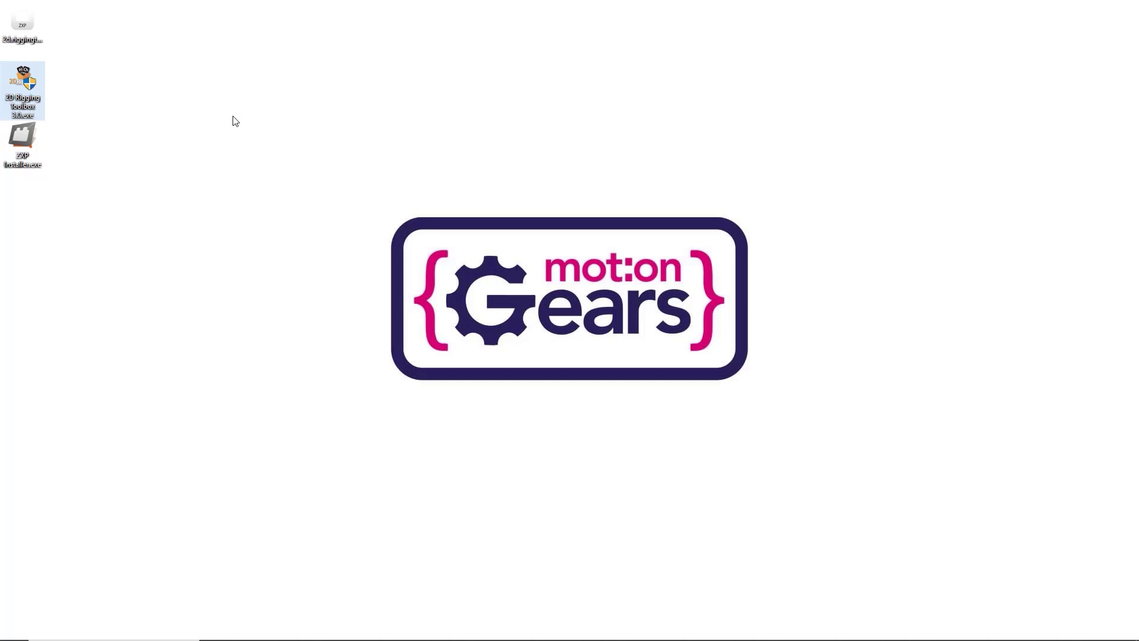
pyautogui.moveTo(29, 86); pyautogui.dragTo(373, 67)
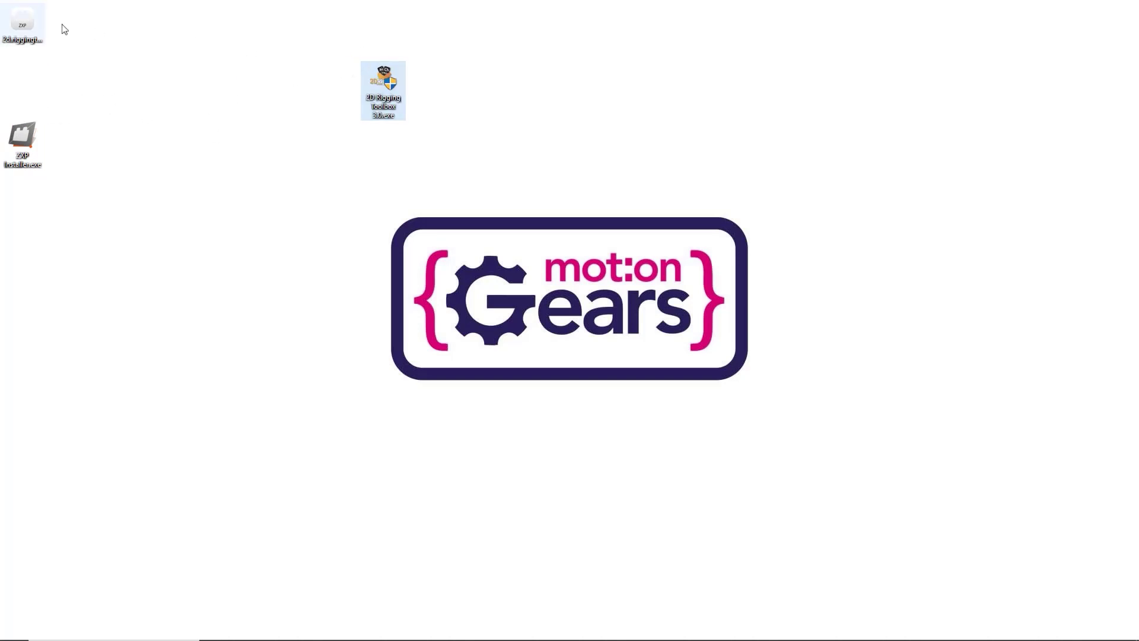
pyautogui.moveTo(23, 24); pyautogui.dragTo(304, 130)
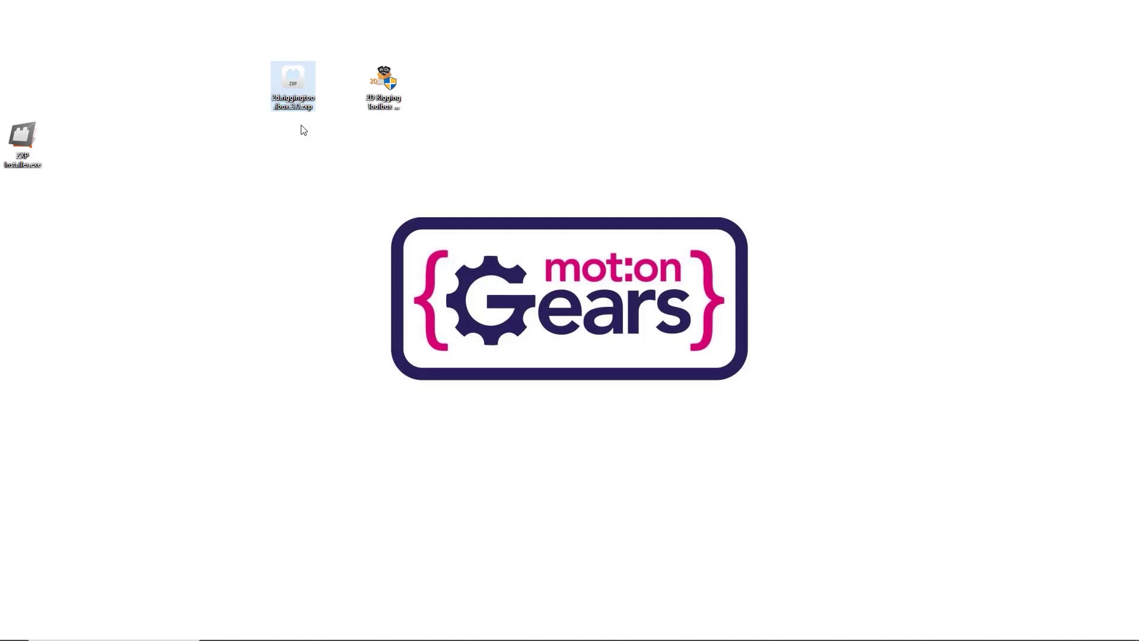
pyautogui.click(30, 134)
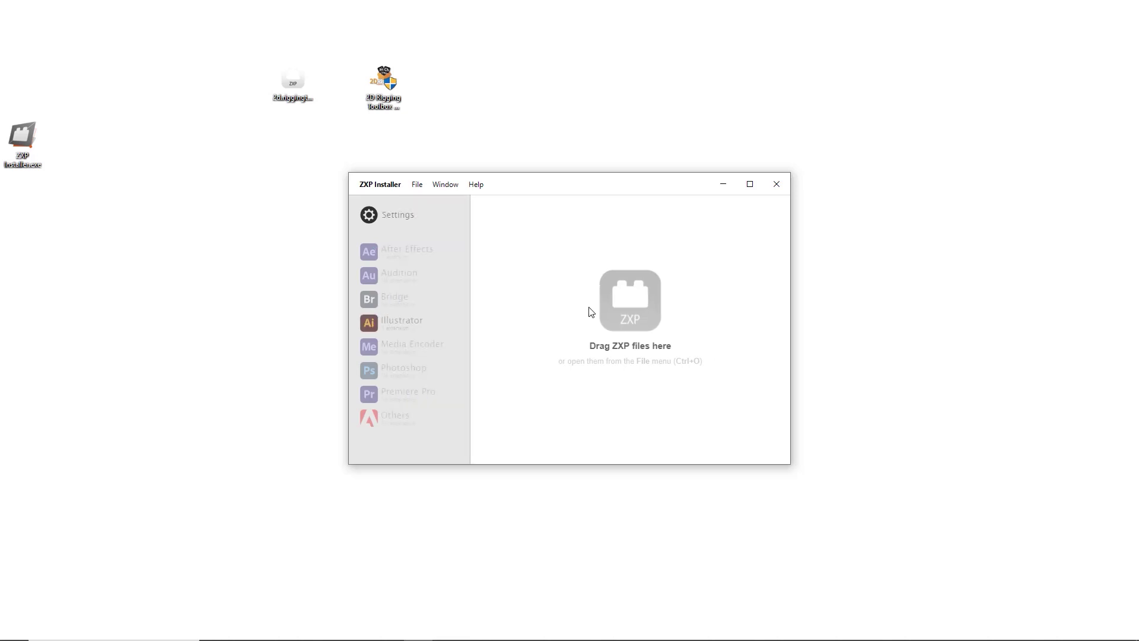
# Install the 2D.Rigging.toolbox 3.0.0 extension by dropping the .zxp file into ZXP Installer.
pyautogui.moveTo(289, 77); pyautogui.dragTo(525, 300)
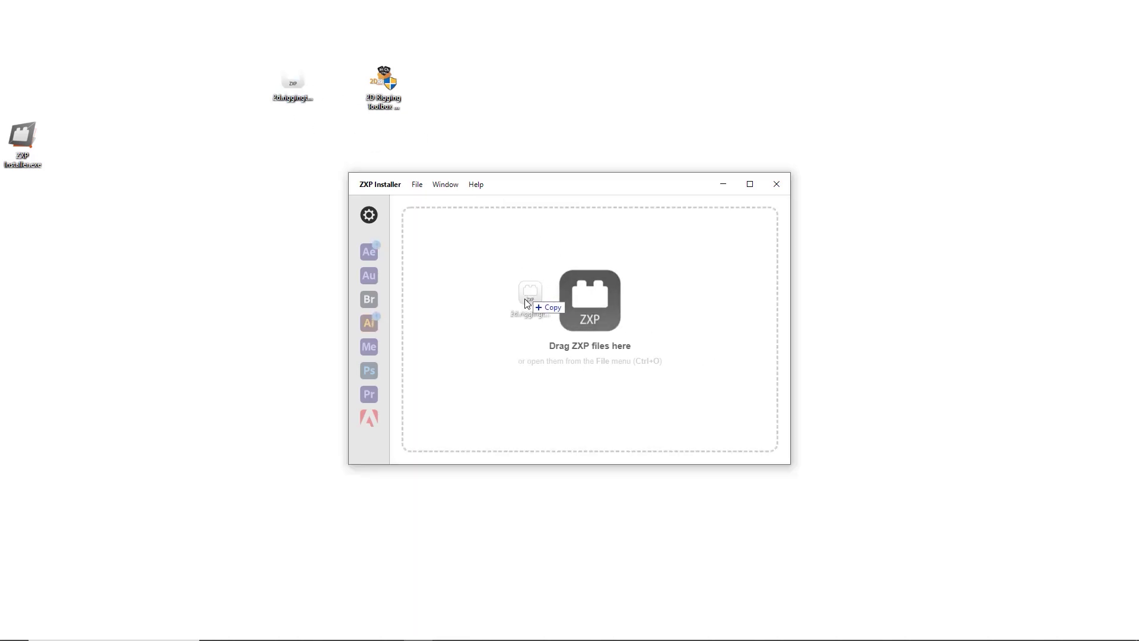
pyautogui.moveTo(526, 300); pyautogui.dragTo(496, 294)
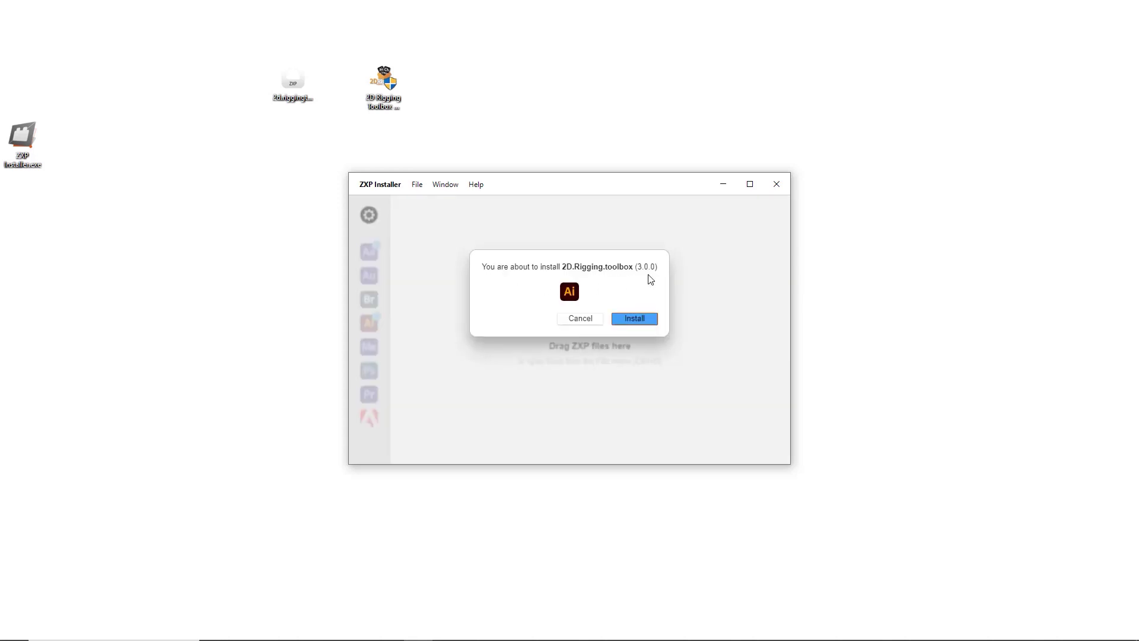
pyautogui.click(649, 318)
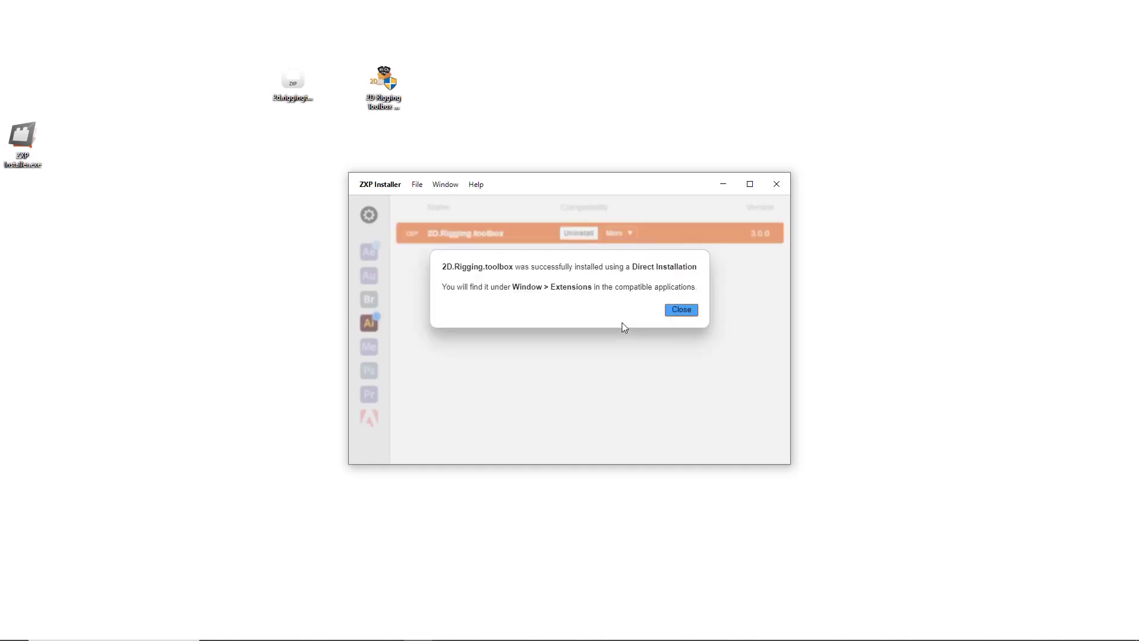
pyautogui.click(689, 311)
pyautogui.doubleClick(380, 89)
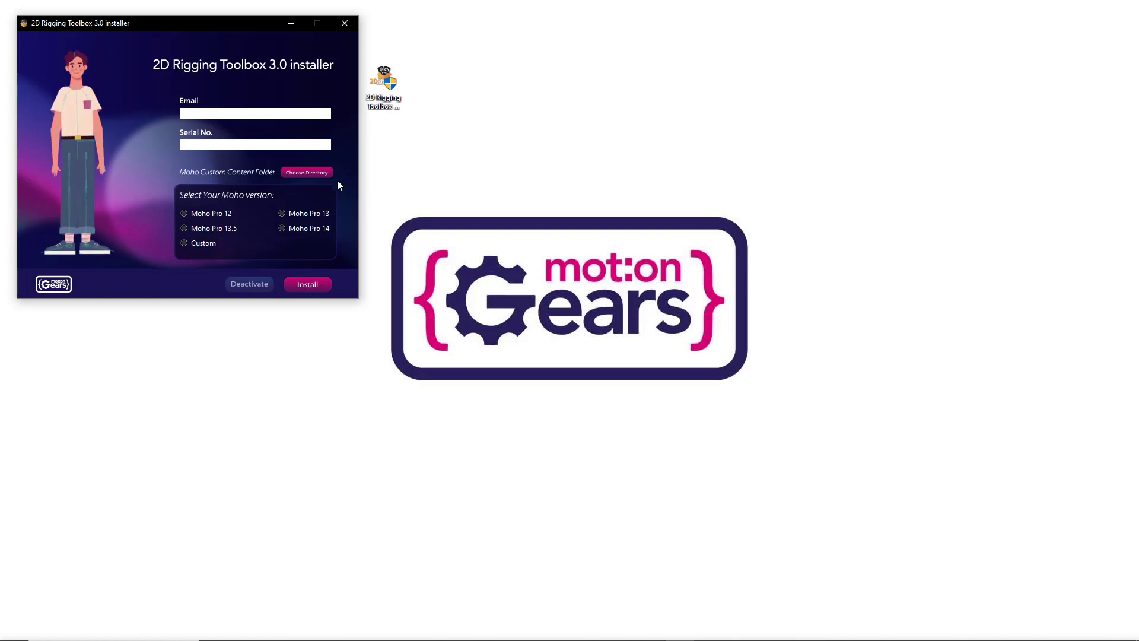
# Point the Moho content folder picker at Documents > Moho Pro.
pyautogui.click(318, 172)
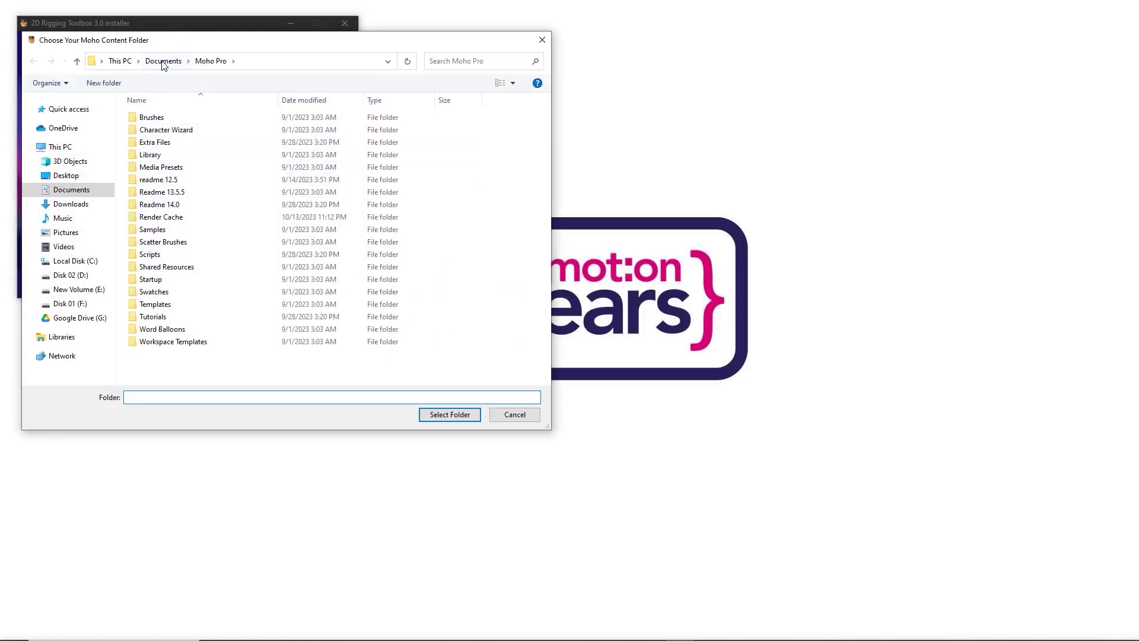
pyautogui.click(164, 62)
pyautogui.doubleClick(155, 129)
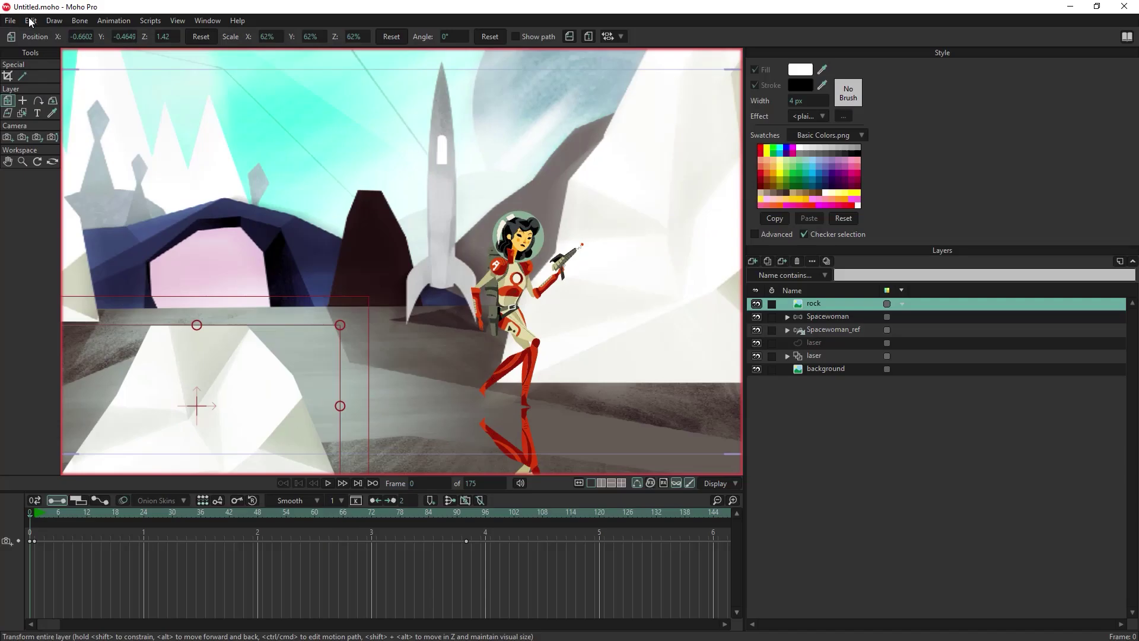
# Open Edit > Preferences to check Moho's Custom Content Folder location.
pyautogui.click(29, 22)
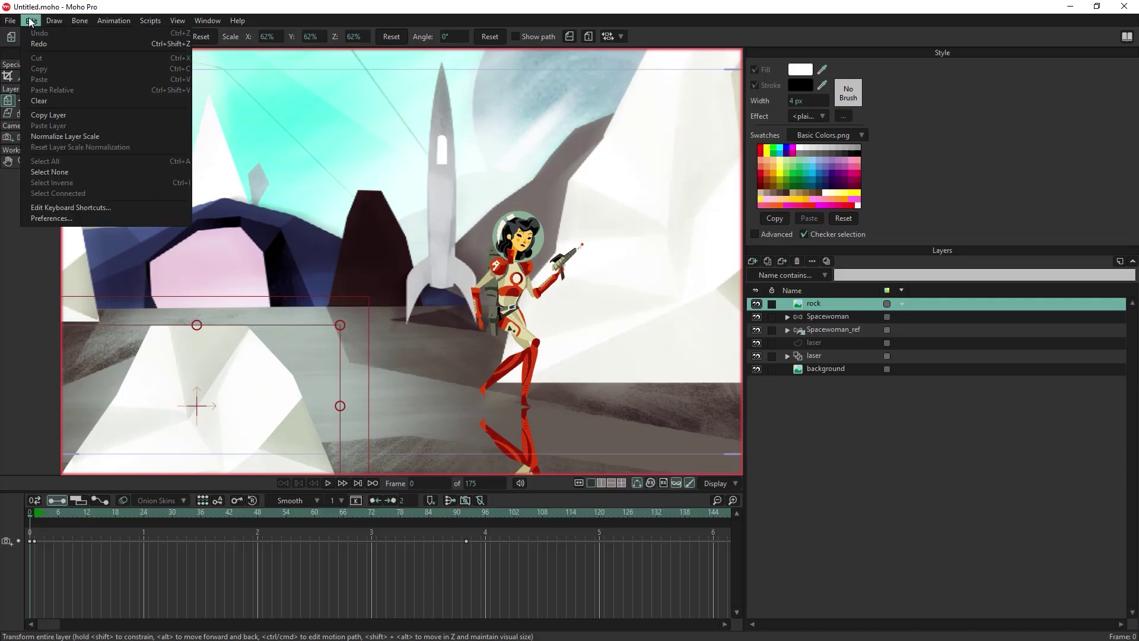
pyautogui.click(80, 218)
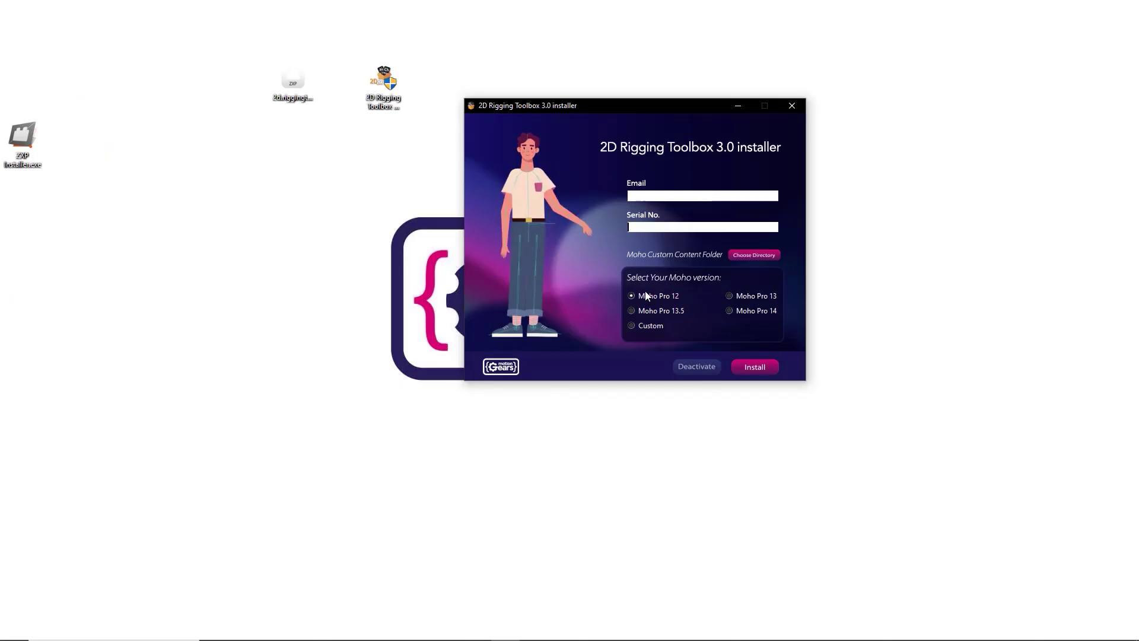
# Set a custom Moho location to the Moho folder under Applications.
pyautogui.click(652, 309)
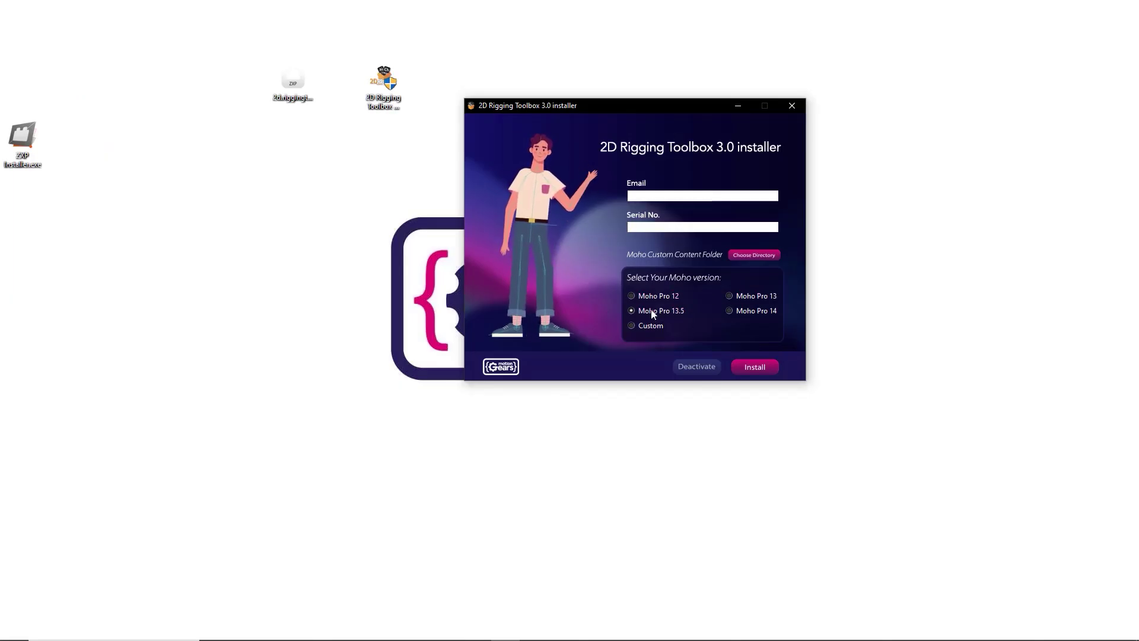
pyautogui.click(645, 326)
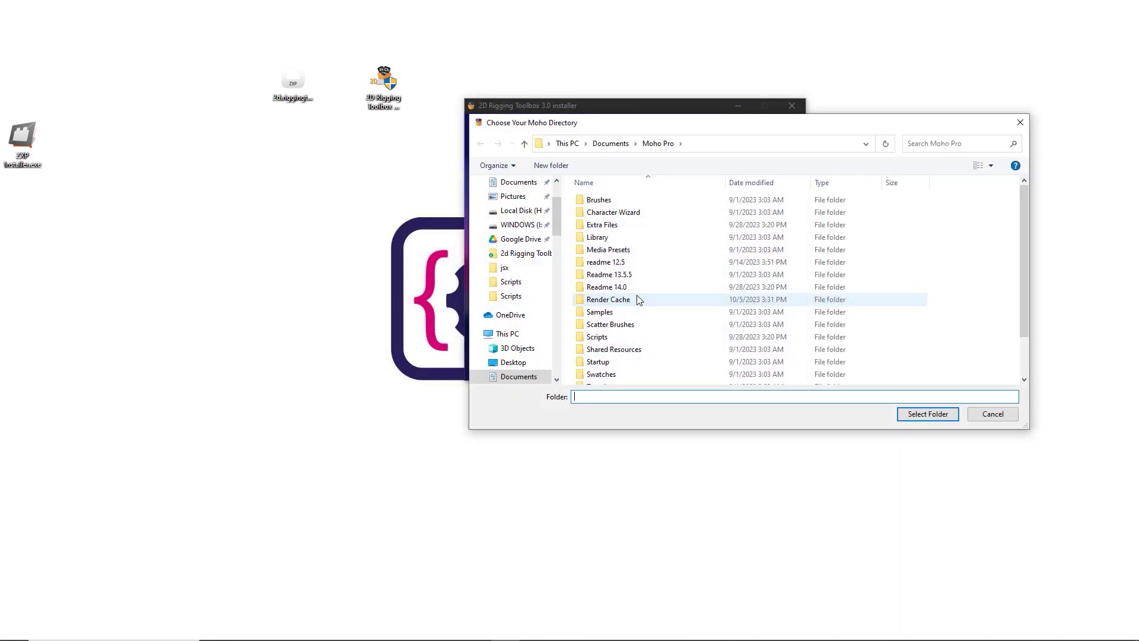
pyautogui.moveTo(736, 130)
pyautogui.mouseDown()
pyautogui.moveTo(269, 52)
pyautogui.moveTo(290, 61)
pyautogui.mouseUp()
pyautogui.click(55, 261)
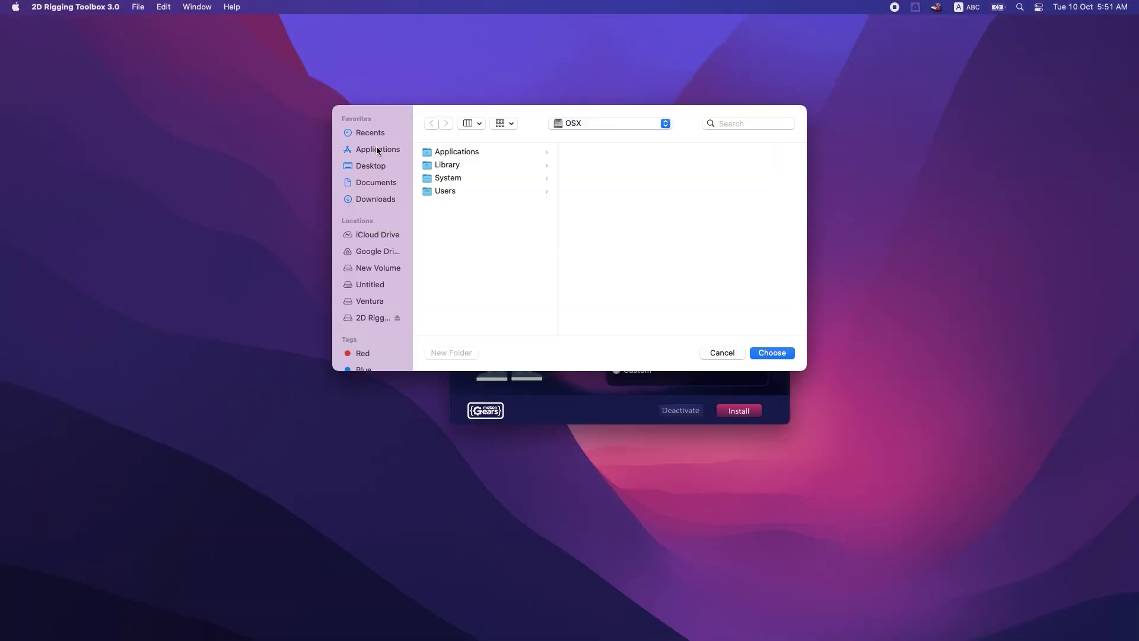
pyautogui.click(377, 150)
pyautogui.scroll(-8, 508, 239)
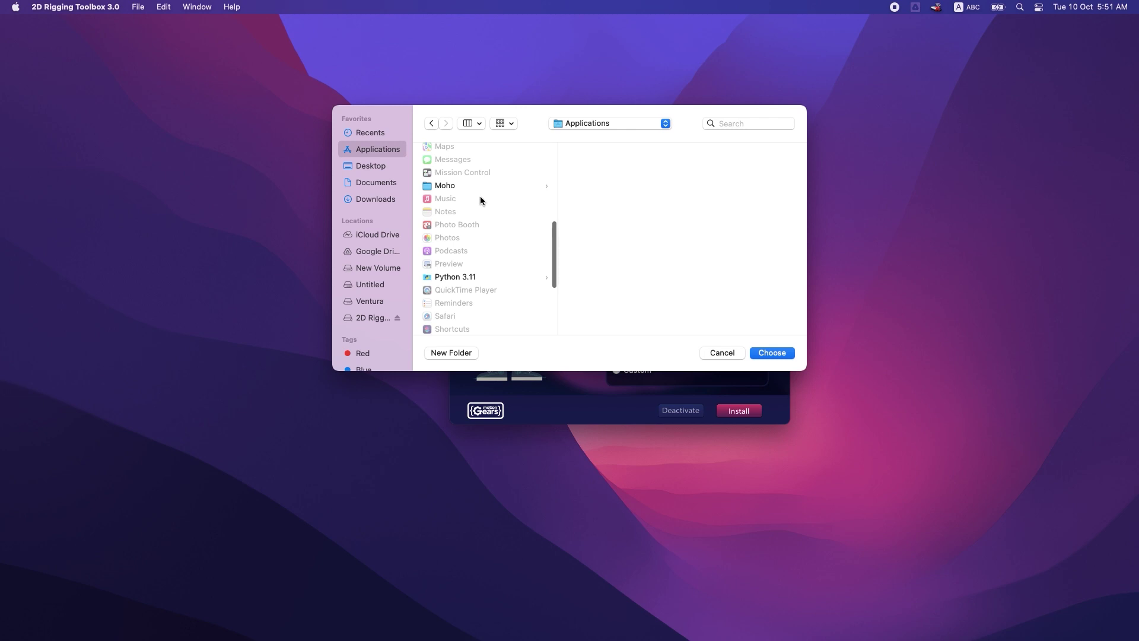
pyautogui.click(447, 187)
pyautogui.click(771, 352)
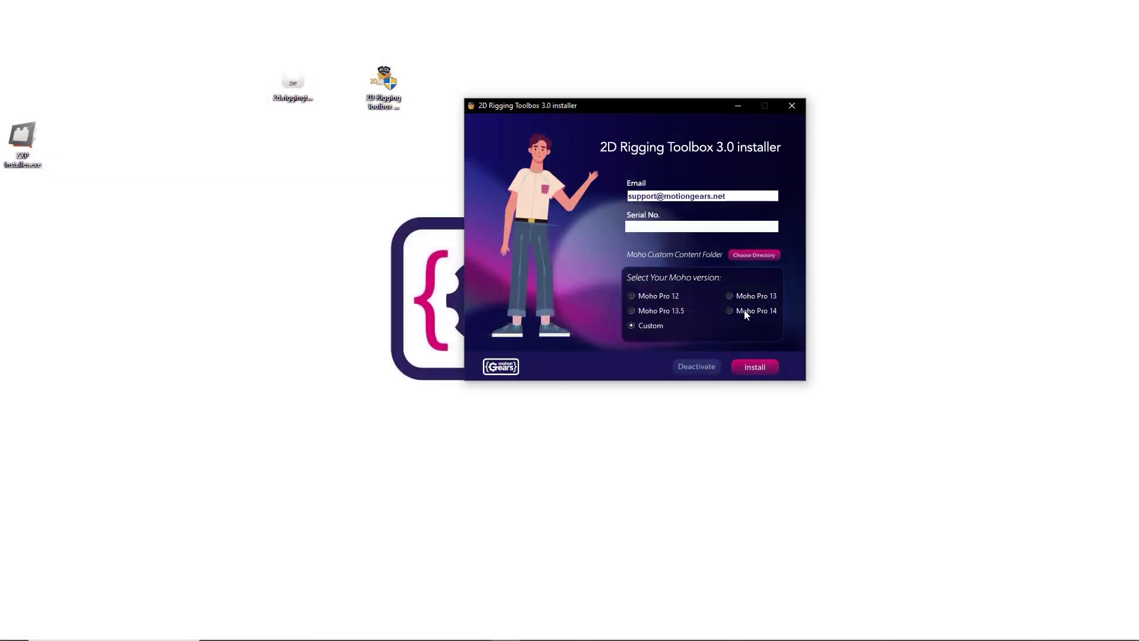
# Install the toolbox for Moho Pro 14 and close the installer.
pyautogui.click(745, 311)
pyautogui.click(754, 366)
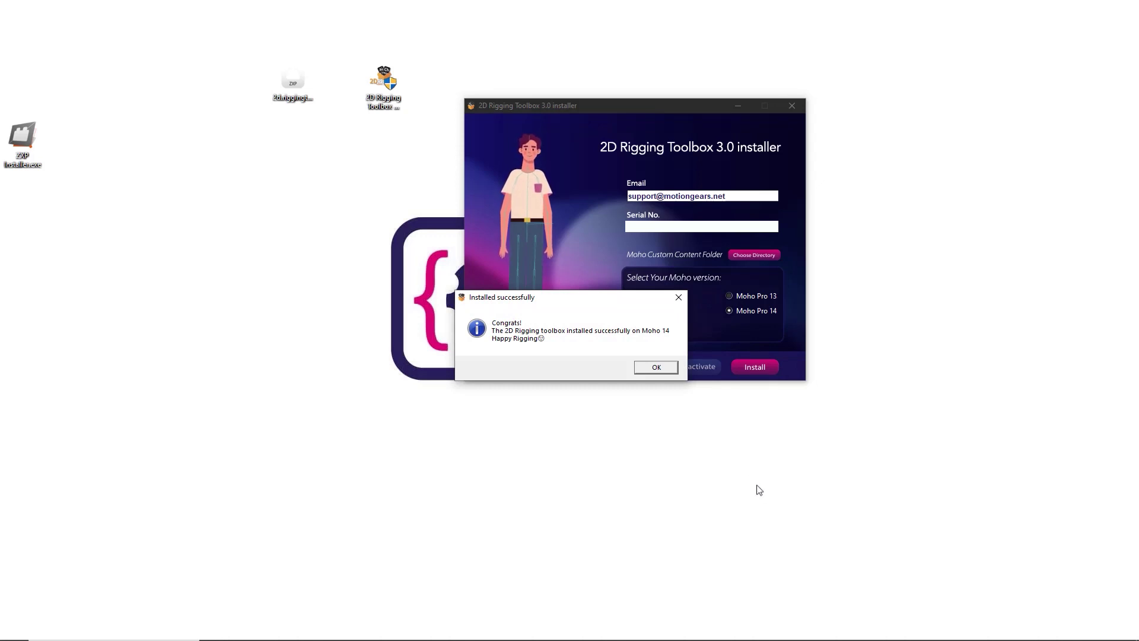
pyautogui.click(657, 367)
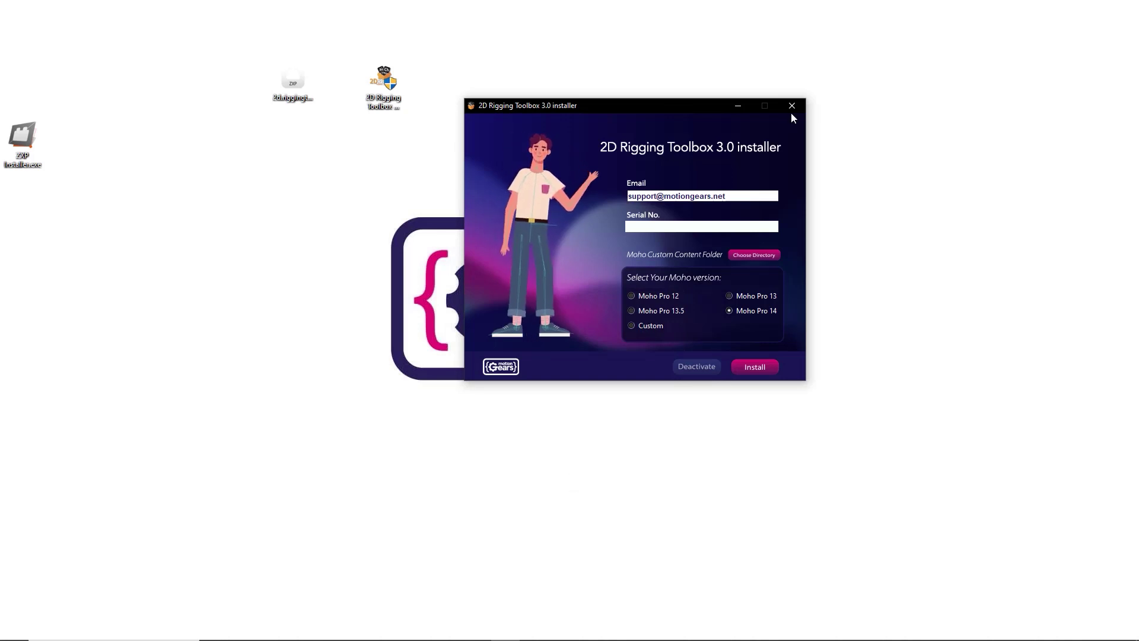
pyautogui.click(948, 449)
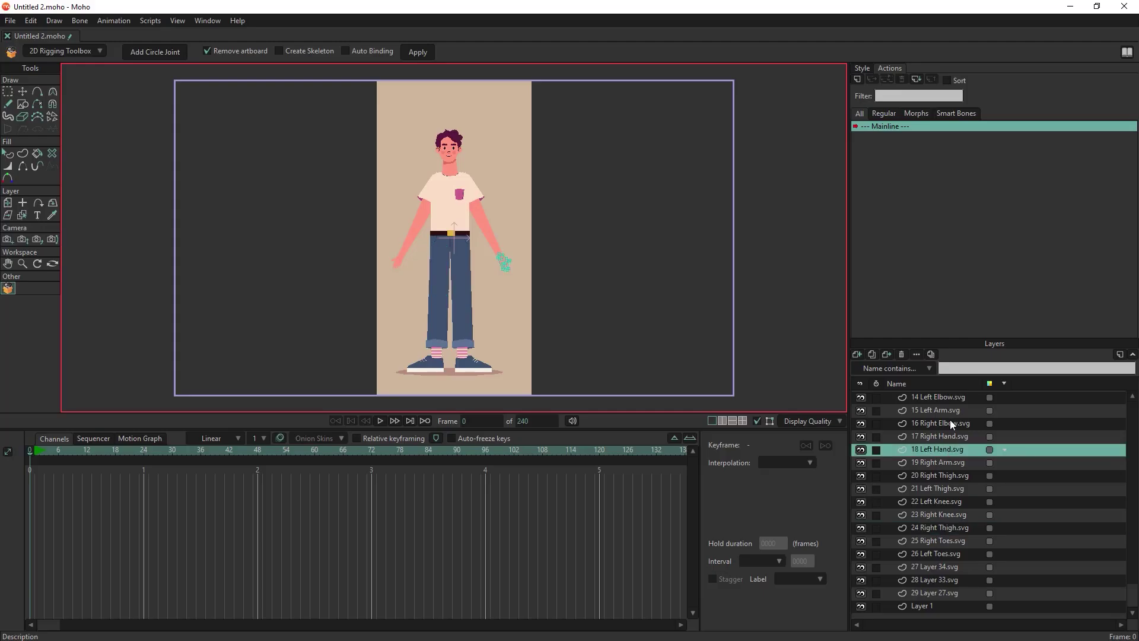
pyautogui.click(949, 421)
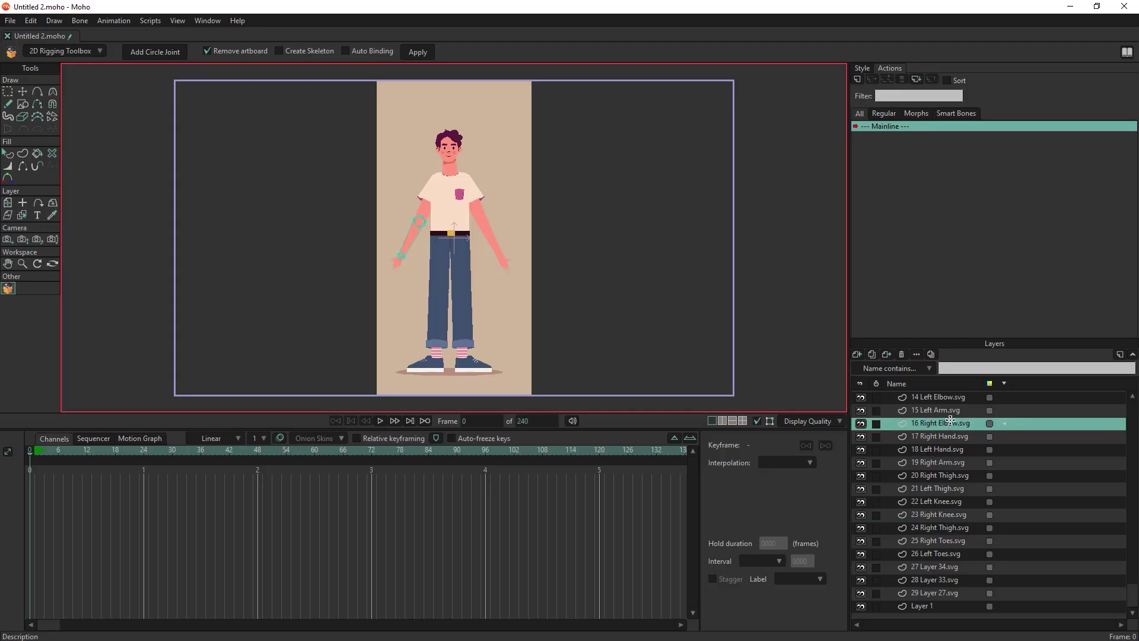
# In the toolbox joint diagram, inspect the right and left arm, elbow and wrist joints.
pyautogui.scroll(3, 903, 430)
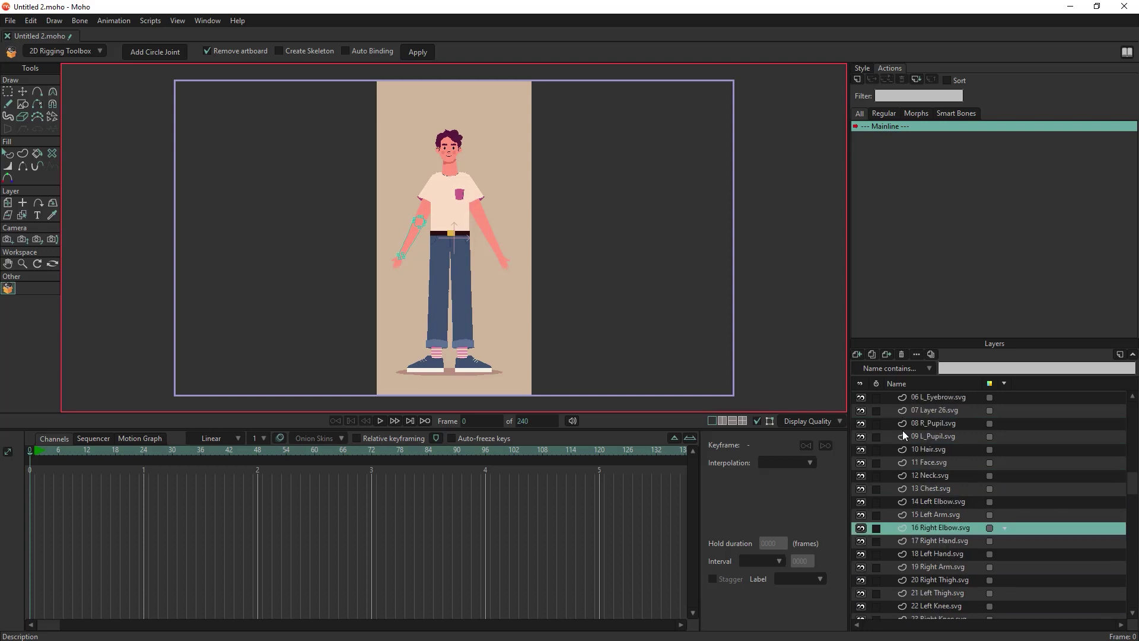
pyautogui.scroll(2, 902, 430)
pyautogui.click(938, 397)
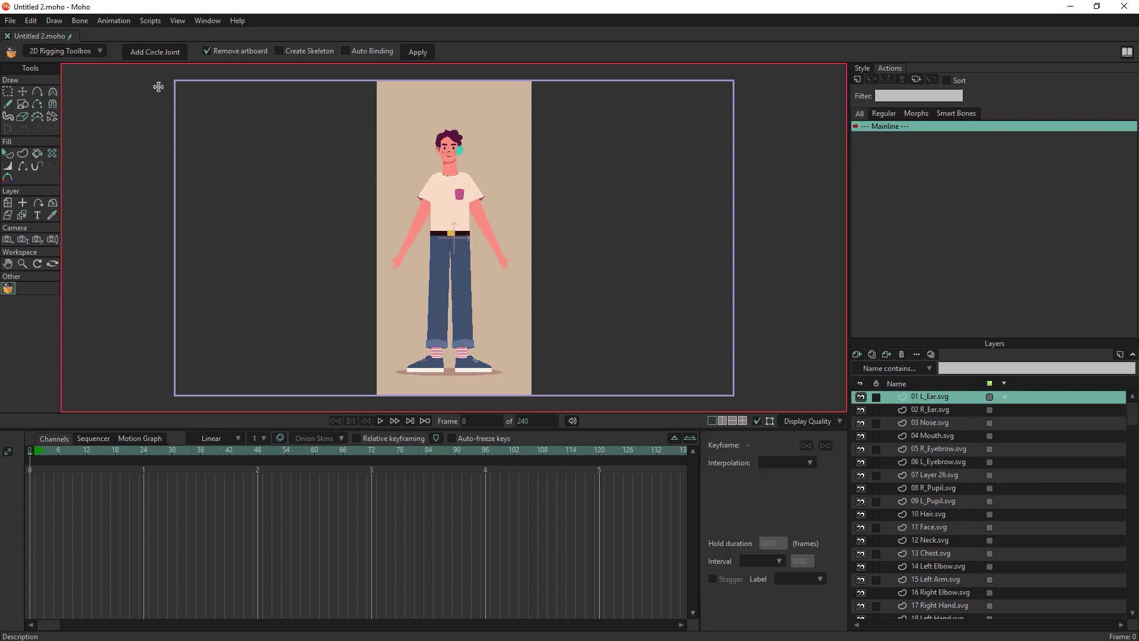
pyautogui.click(78, 52)
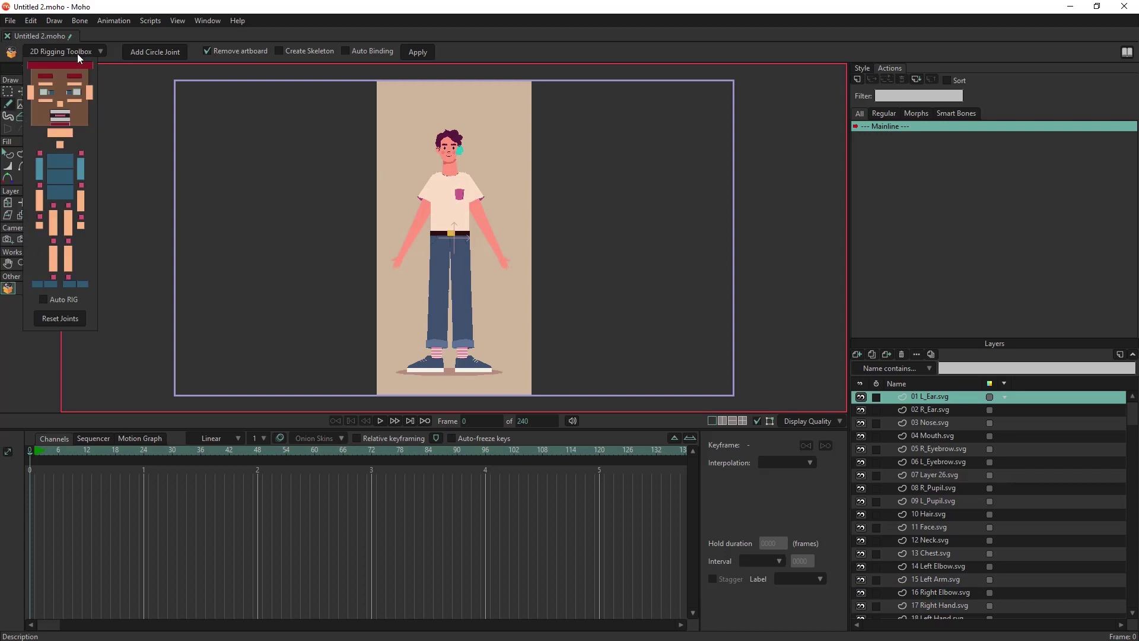
pyautogui.scroll(3, 231, 140)
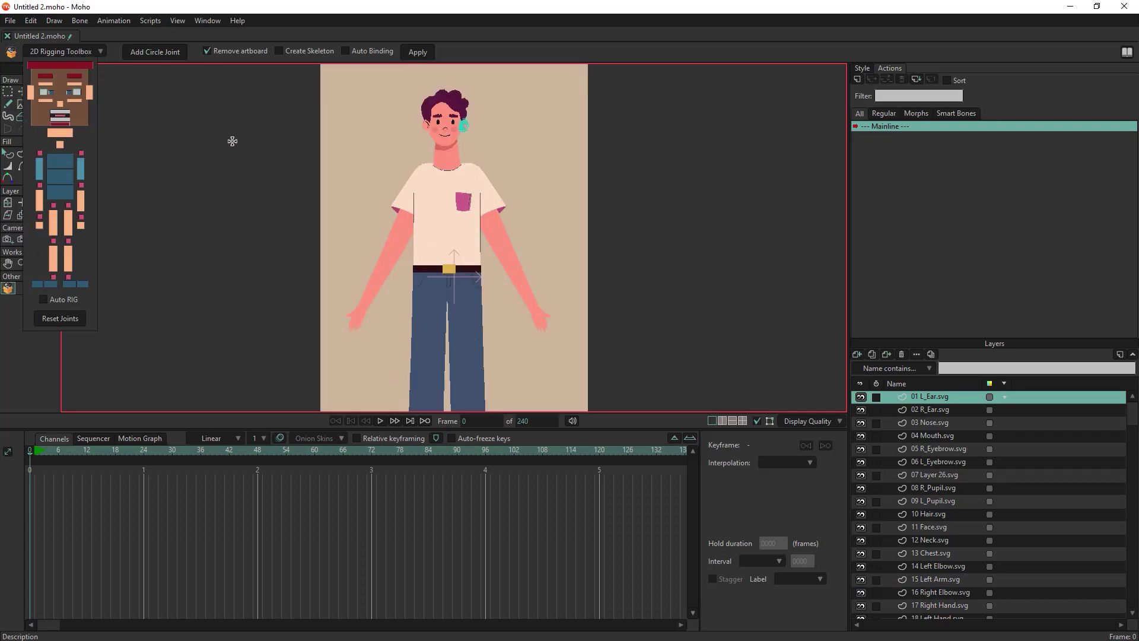
pyautogui.scroll(3, 409, 240)
pyautogui.click(408, 240)
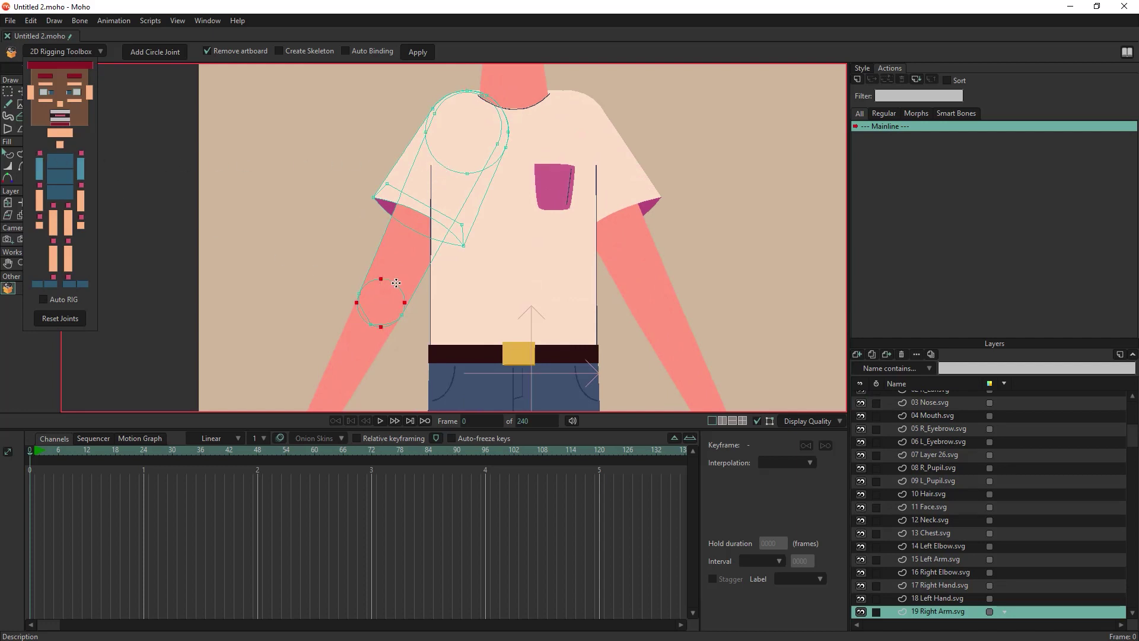
pyautogui.click(39, 185)
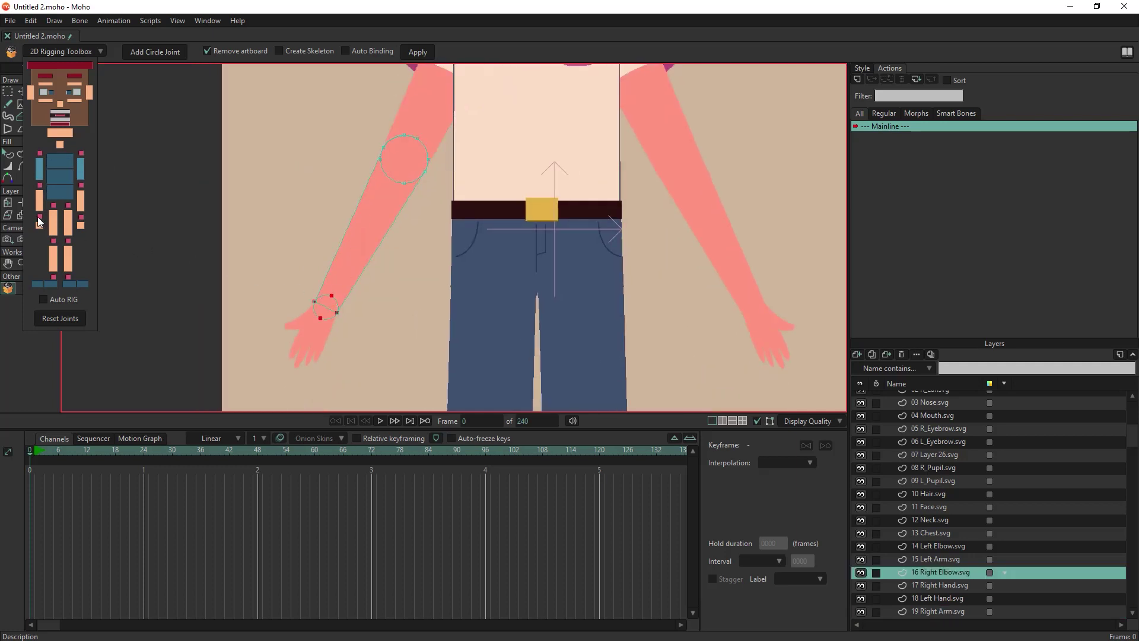
pyautogui.click(503, 168)
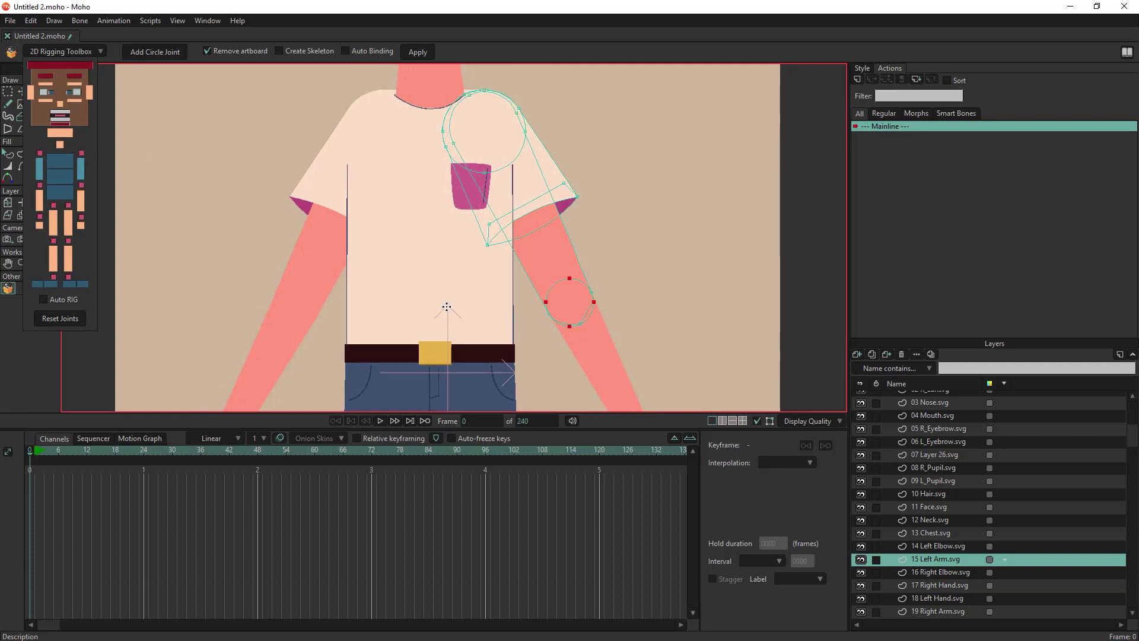
pyautogui.click(81, 186)
pyautogui.click(586, 265)
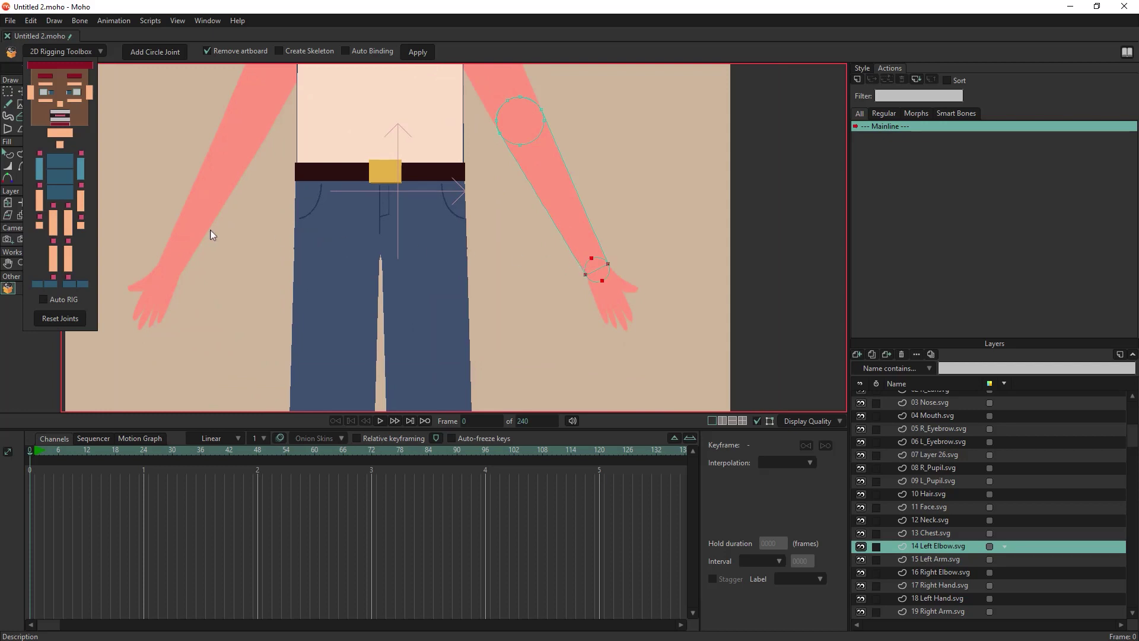
# Inspect the thigh and knee joints and select the bottom mesh points of both toes.
pyautogui.click(351, 325)
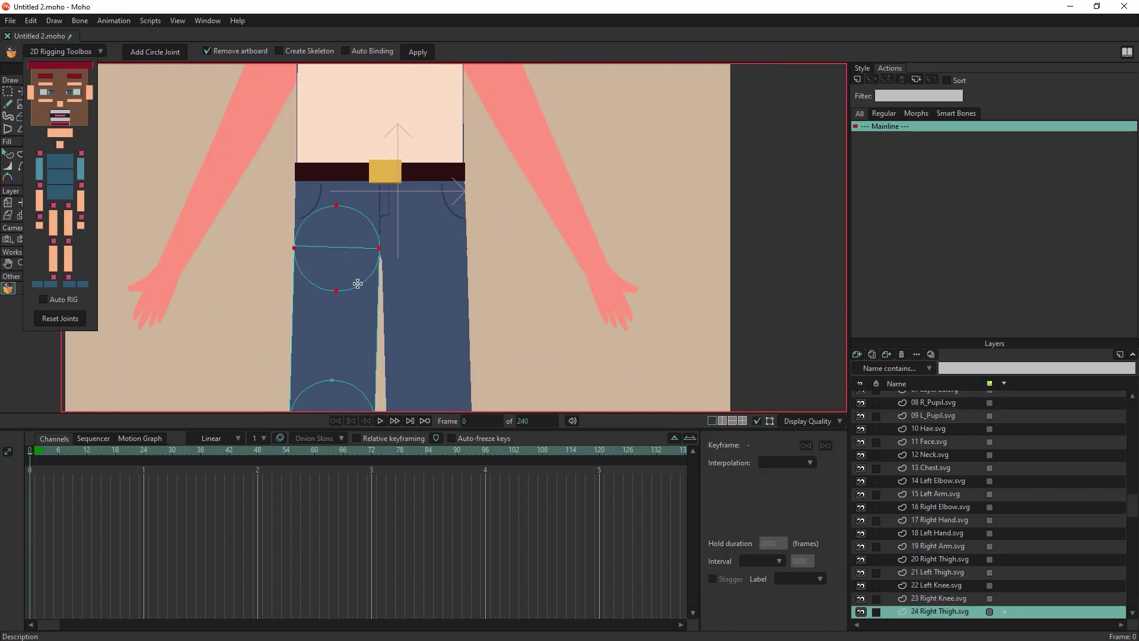
pyautogui.moveTo(358, 283); pyautogui.dragTo(358, 197)
pyautogui.click(327, 341)
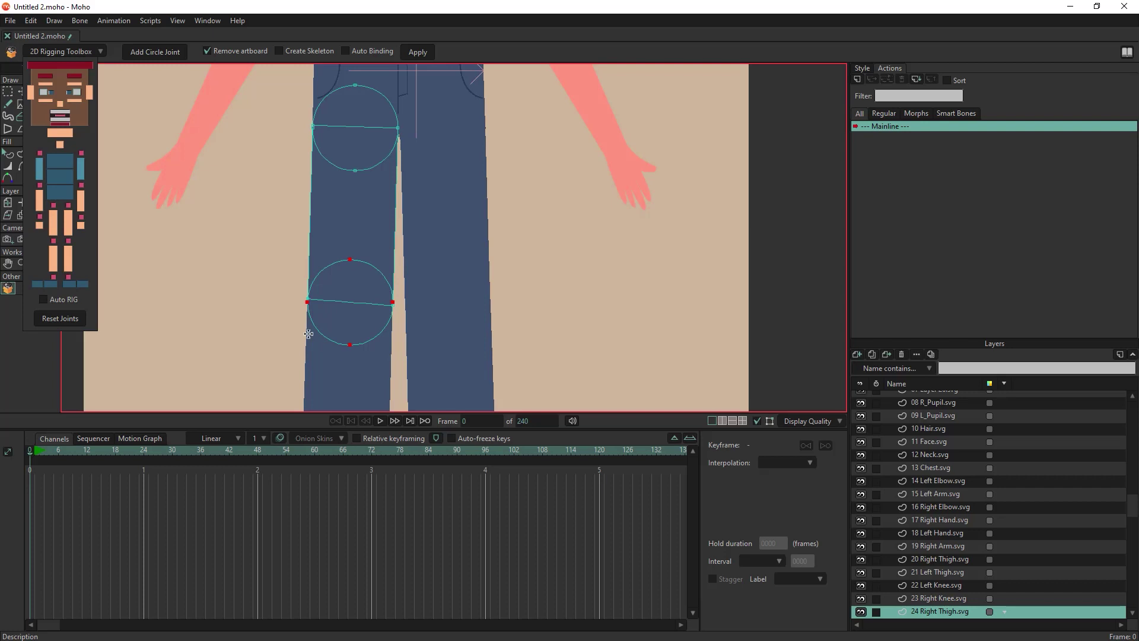
pyautogui.click(439, 207)
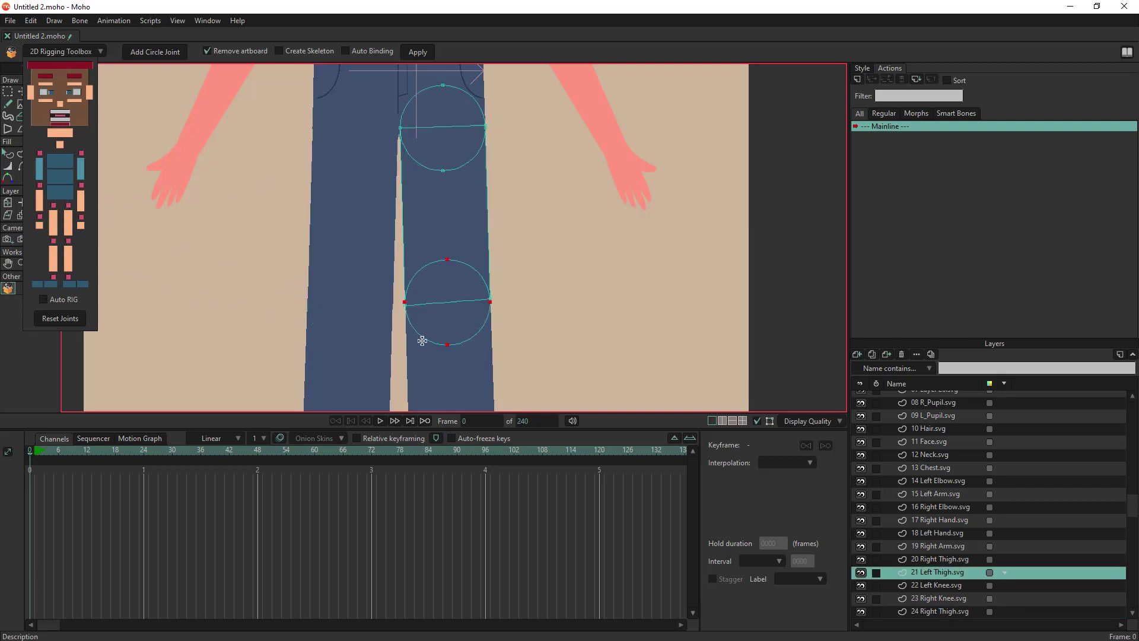
pyautogui.scroll(-2, 300, 338)
pyautogui.scroll(-2, 308, 239)
pyautogui.click(327, 298)
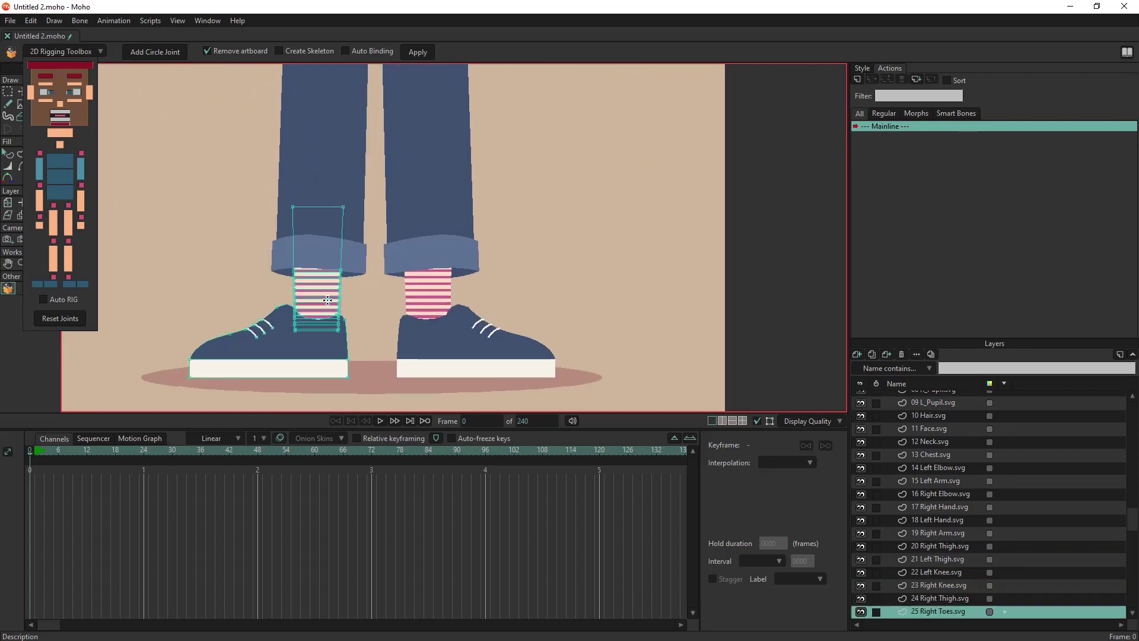
pyautogui.scroll(3, 365, 337)
pyautogui.moveTo(366, 337); pyautogui.dragTo(250, 318)
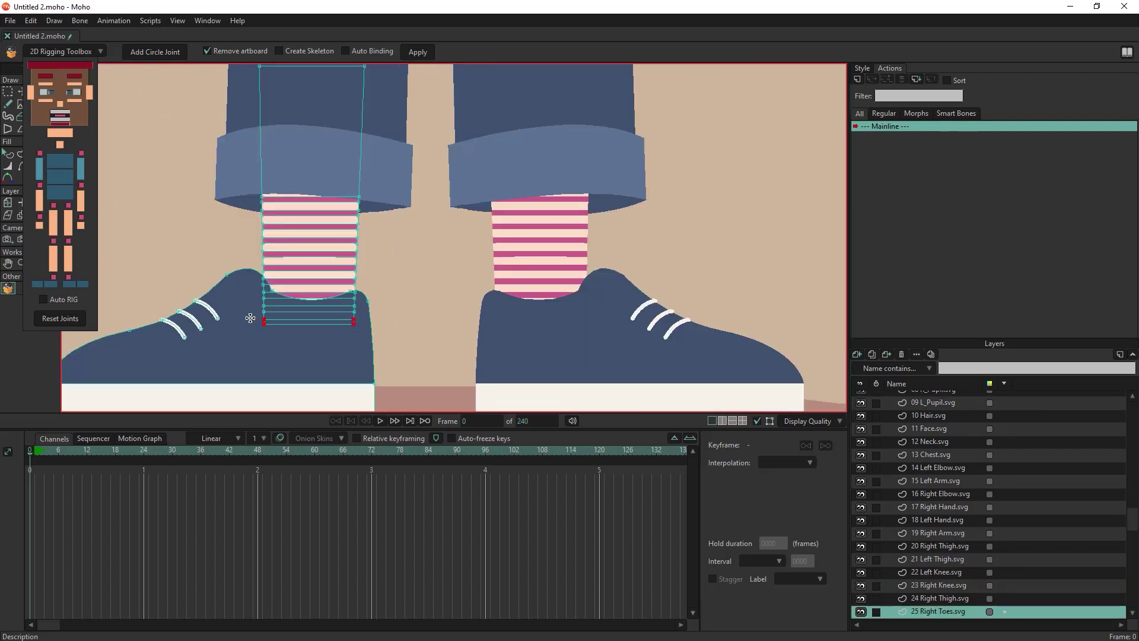
pyautogui.click(522, 267)
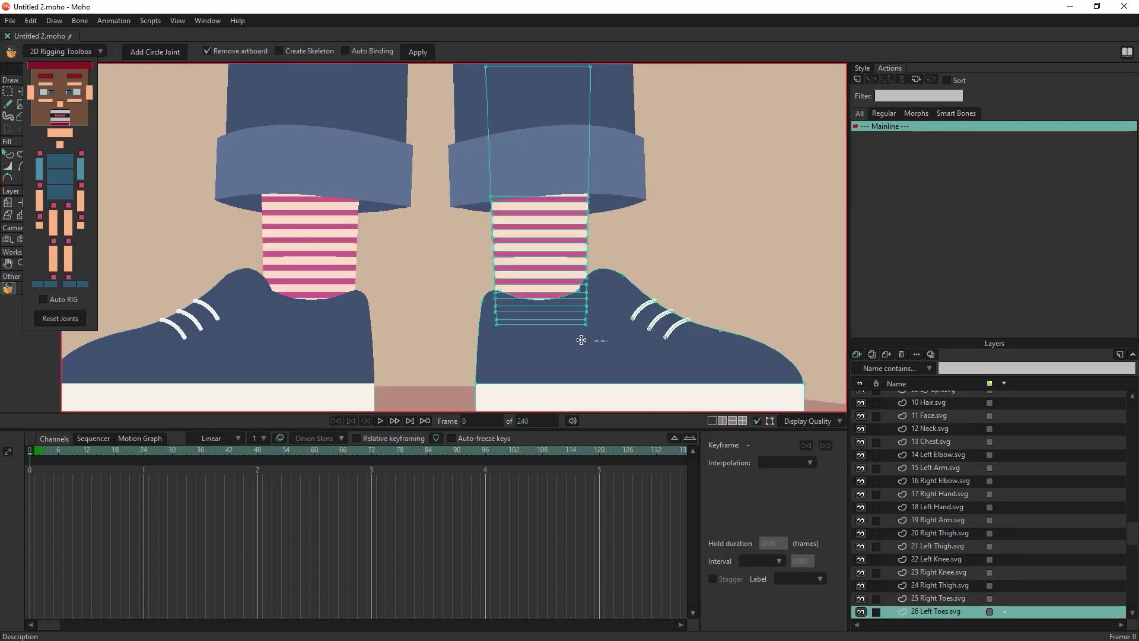
pyautogui.moveTo(582, 340); pyautogui.dragTo(480, 312)
# Keep the artboard and enable Create Skeleton and Auto Binding.
pyautogui.click(248, 52)
pyautogui.click(314, 52)
pyautogui.click(367, 53)
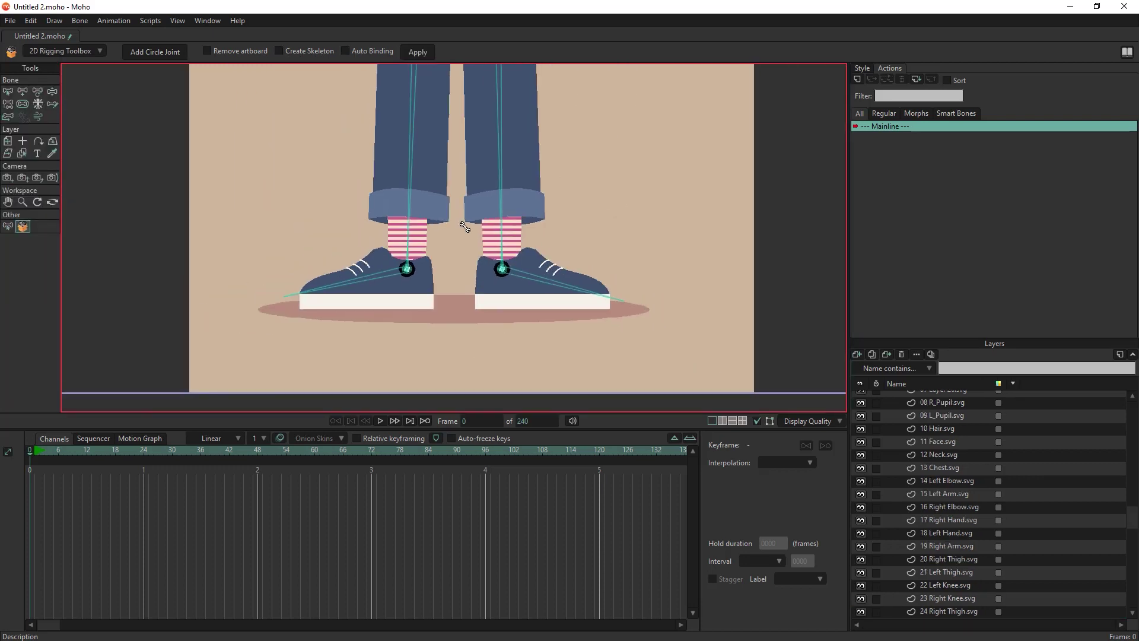
# At frame 12, raise both arms and swing both legs outward.
pyautogui.click(87, 451)
pyautogui.moveTo(337, 275); pyautogui.dragTo(249, 155)
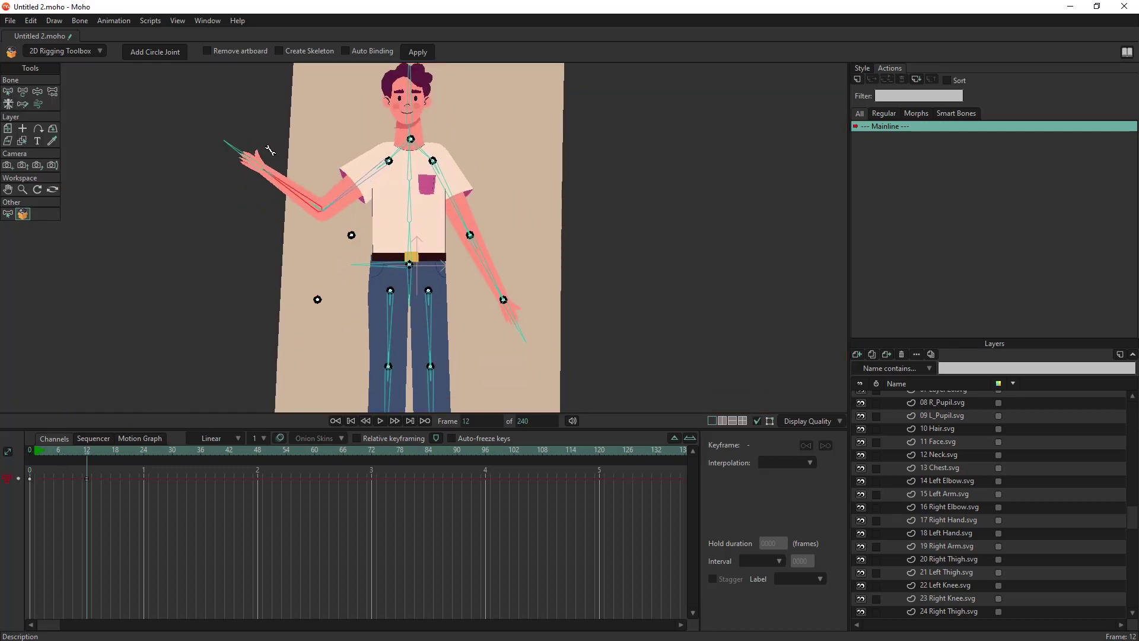
pyautogui.moveTo(495, 283); pyautogui.dragTo(585, 85)
pyautogui.moveTo(433, 380); pyautogui.dragTo(270, 315)
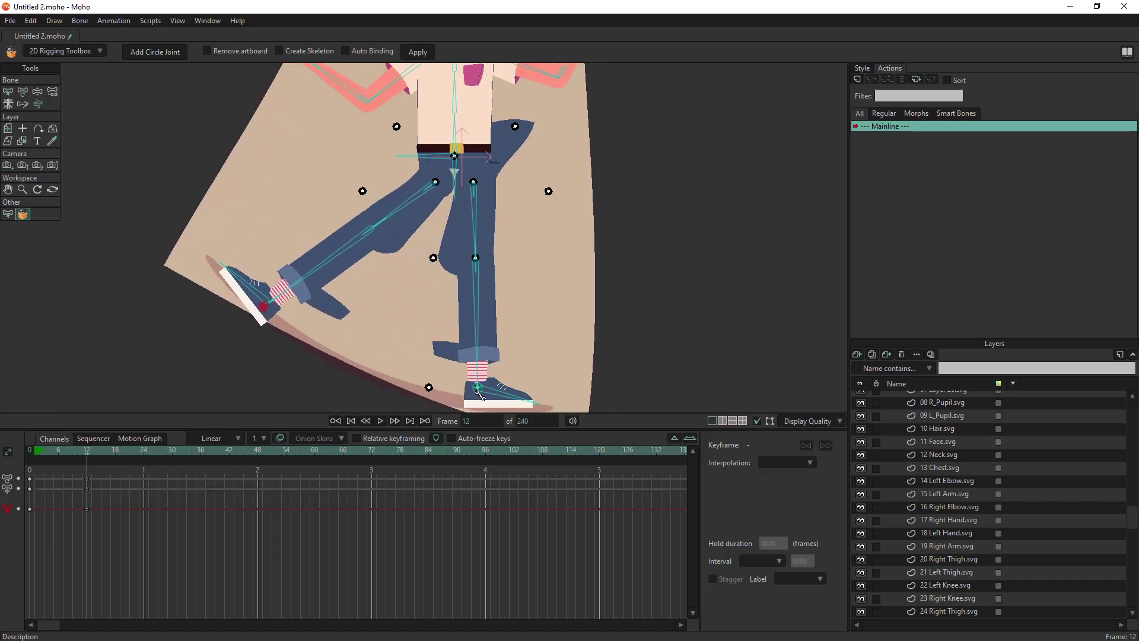
pyautogui.moveTo(479, 394); pyautogui.dragTo(636, 291)
pyautogui.keyDown('ctrl'); pyautogui.keyDown('alt'); pyautogui.click(520, 210); pyautogui.keyUp('alt'); pyautogui.keyUp('ctrl')
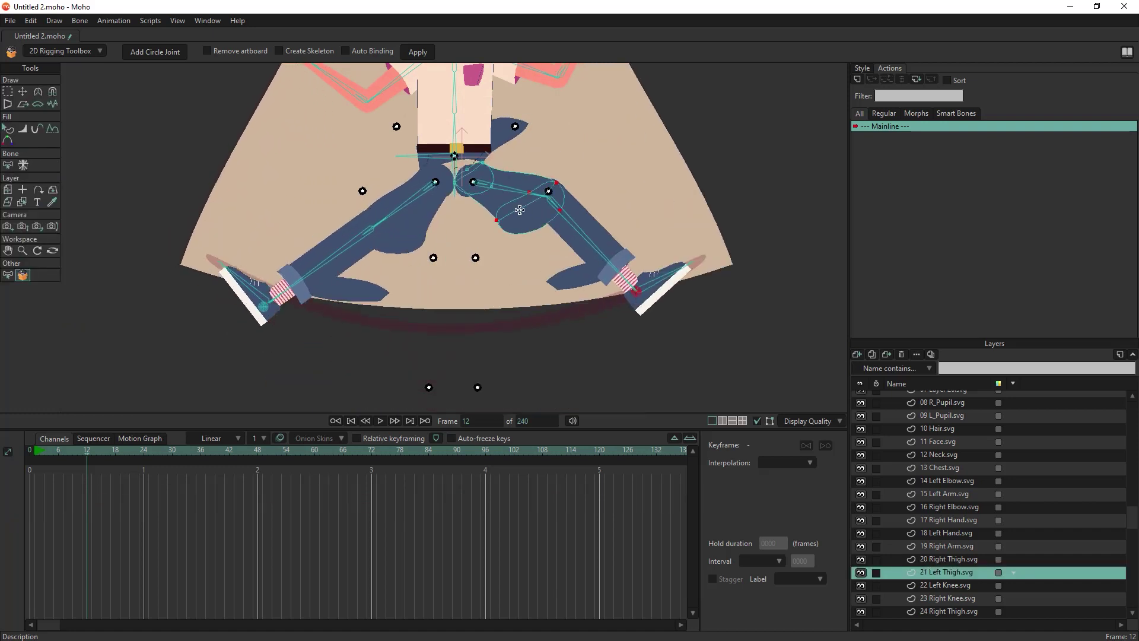
# Rename layers L_Thigh, R_Thigh, Right Knee, Left Knee and Pelvis using the joint diagram.
pyautogui.click(100, 52)
pyautogui.click(67, 223)
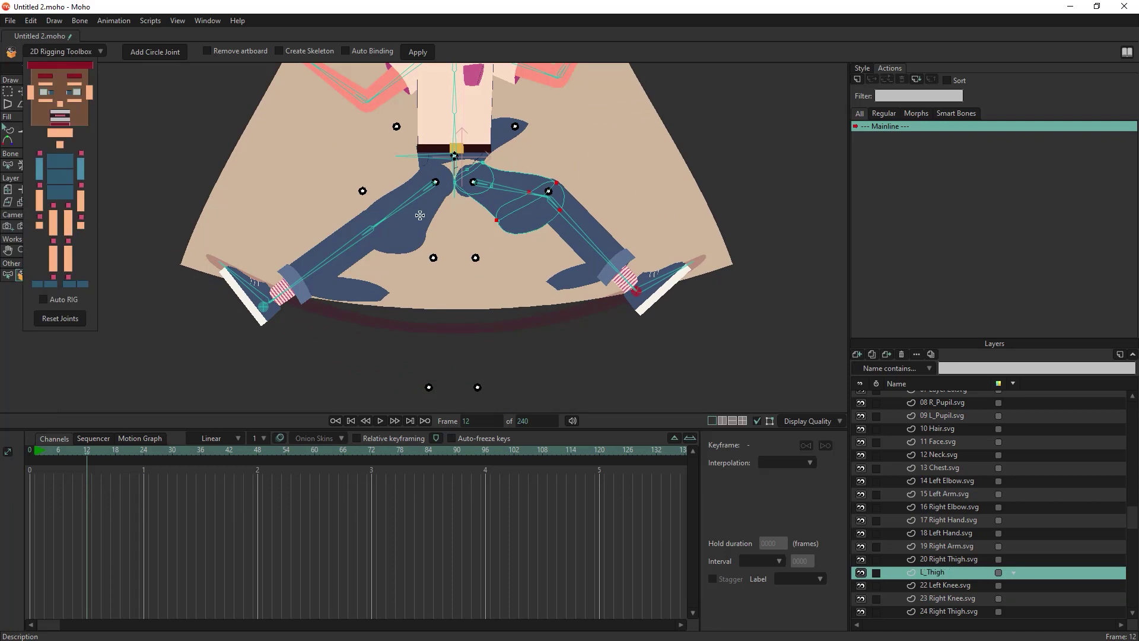
pyautogui.click(56, 217)
pyautogui.click(57, 270)
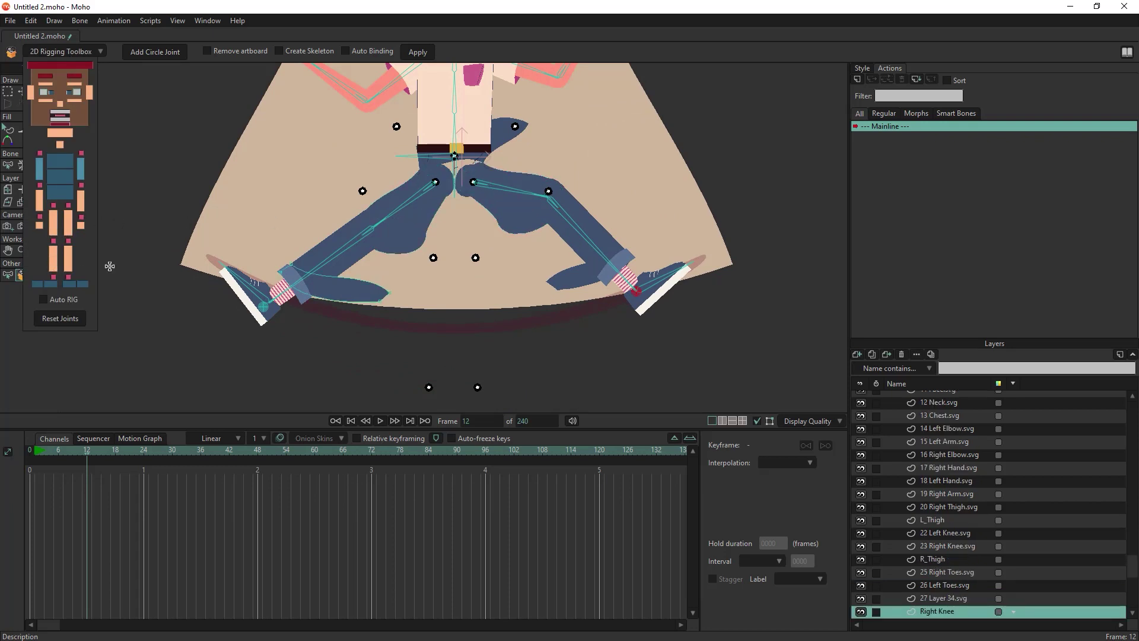
pyautogui.keyDown('ctrl'); pyautogui.keyDown('alt'); pyautogui.click(536, 278); pyautogui.keyUp('alt'); pyautogui.keyUp('ctrl')
pyautogui.click(70, 266)
pyautogui.keyDown('ctrl'); pyautogui.keyDown('alt'); pyautogui.click(493, 139); pyautogui.keyUp('alt'); pyautogui.keyUp('ctrl')
pyautogui.click(73, 194)
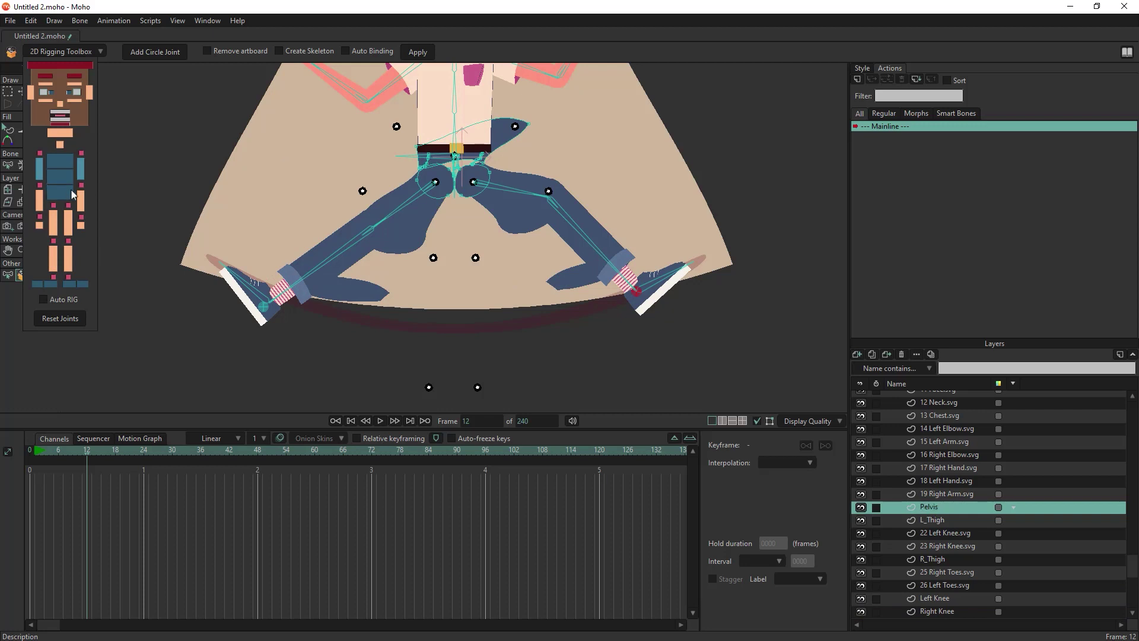
# Rebuild the rig, bend the legs into a jump, and lower the left arm to horizontal.
pyautogui.click(417, 52)
pyautogui.moveTo(539, 280)
pyautogui.mouseDown()
pyautogui.moveTo(555, 269)
pyautogui.moveTo(468, 394)
pyautogui.mouseUp()
pyautogui.moveTo(204, 368)
pyautogui.mouseDown()
pyautogui.moveTo(247, 324)
pyautogui.moveTo(155, 320)
pyautogui.mouseUp()
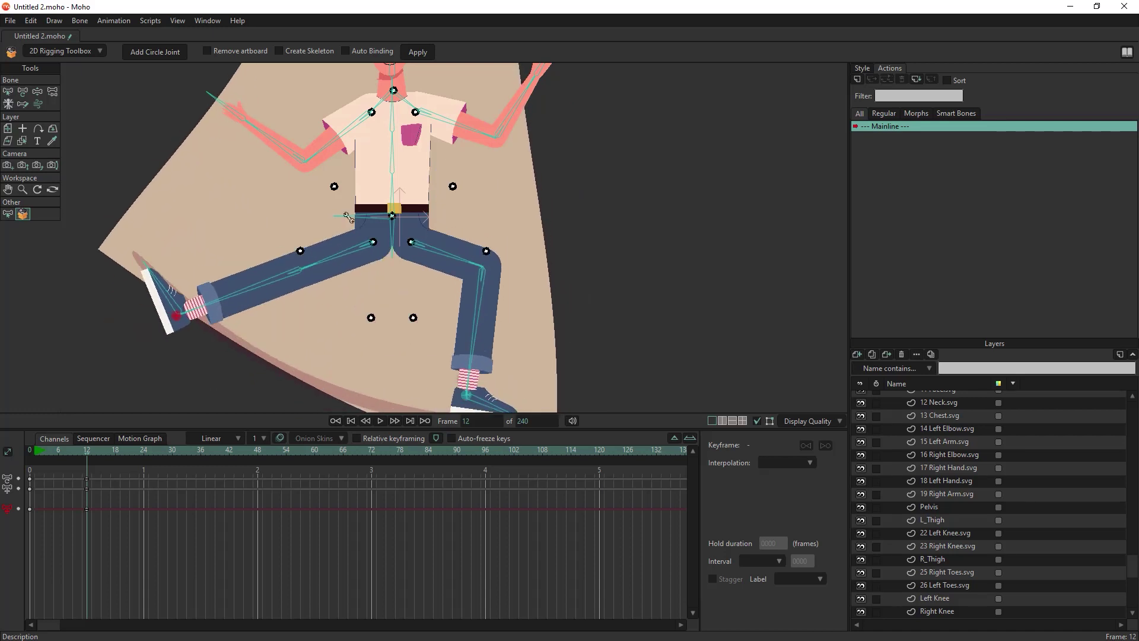
pyautogui.moveTo(296, 241); pyautogui.dragTo(253, 283)
pyautogui.scroll(-2, 304, 284)
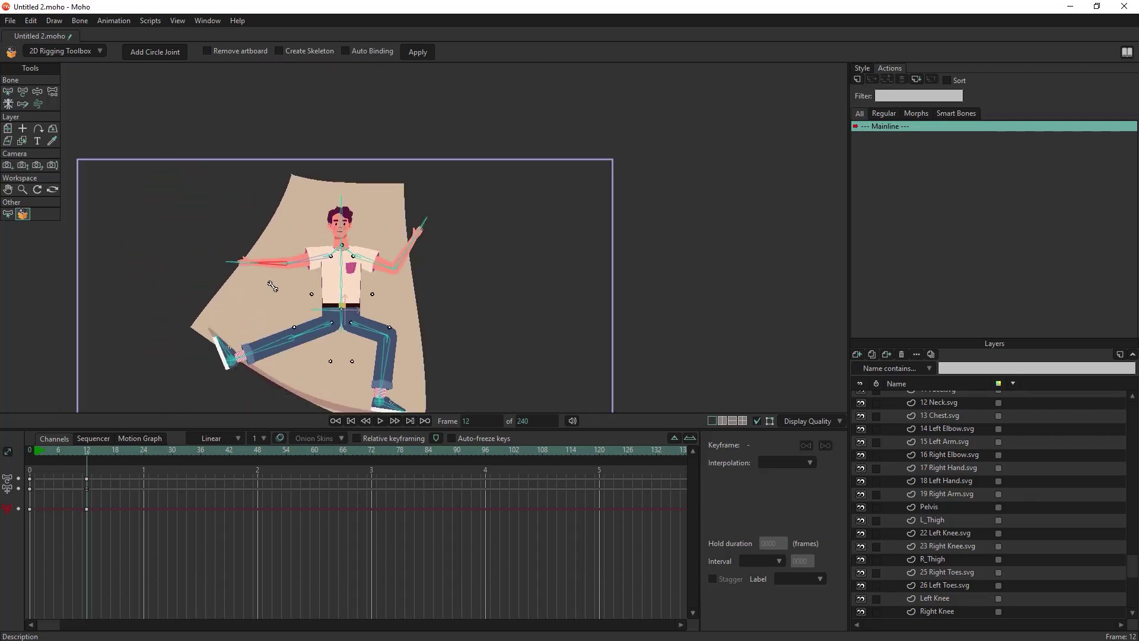
pyautogui.scroll(-2, 304, 285)
pyautogui.scroll(5, 987, 503)
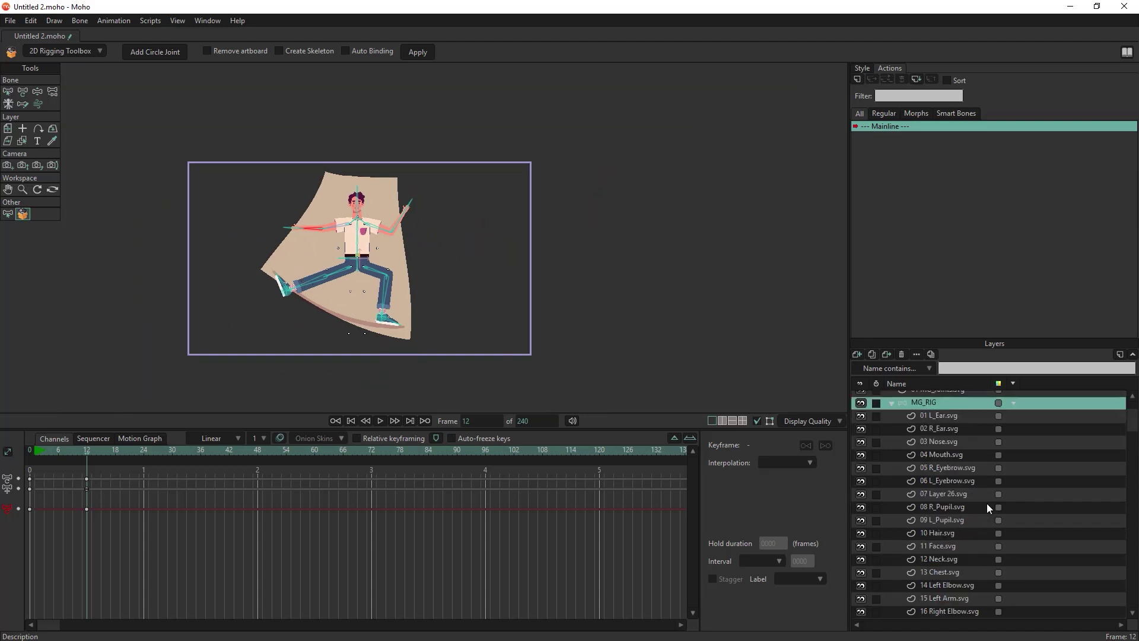
pyautogui.scroll(1, 987, 503)
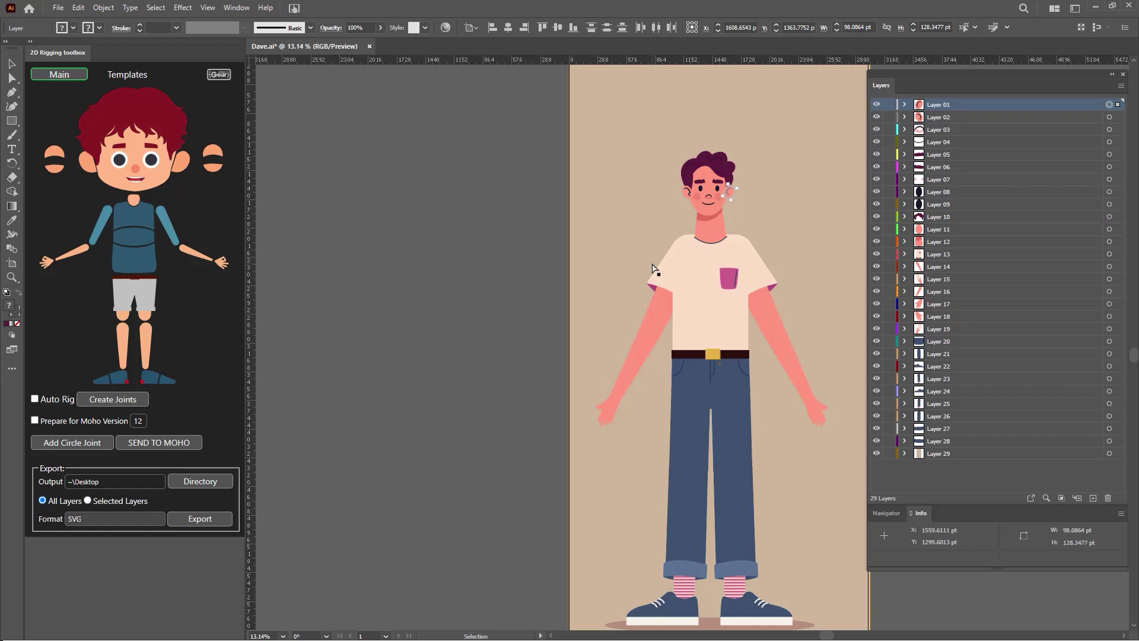
# Name the face layers L_Ear, R_Ear, Nose, Mouth, L_Eyebrow and R_Eyebrow.
pyautogui.click(185, 165)
pyautogui.click(93, 176)
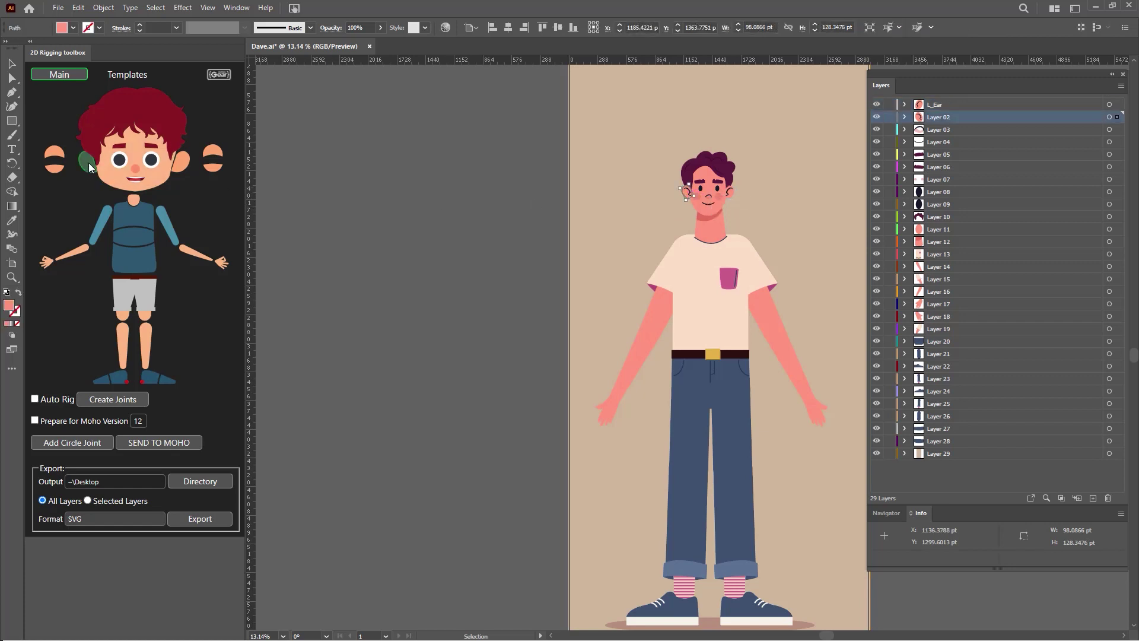
pyautogui.click(134, 169)
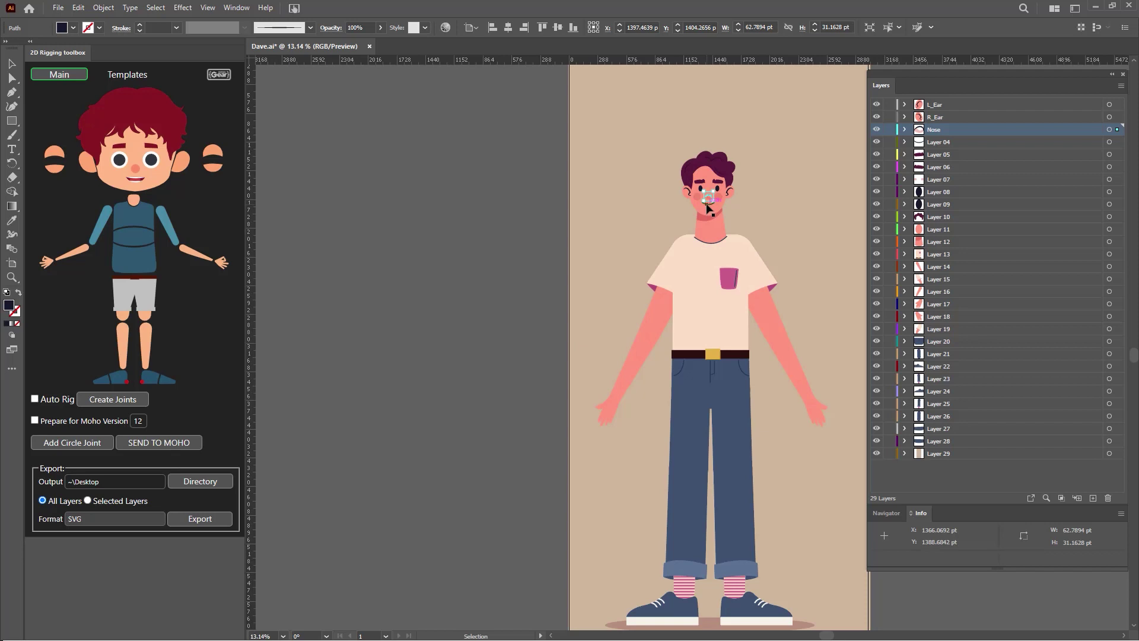
pyautogui.click(707, 204)
pyautogui.click(135, 178)
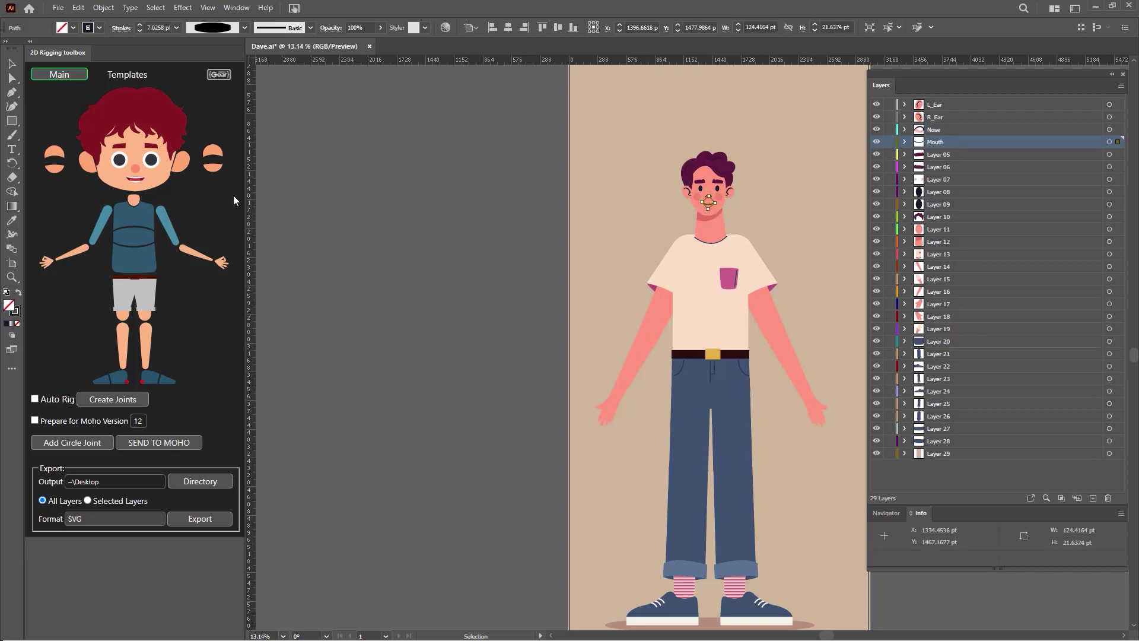
pyautogui.click(718, 181)
pyautogui.click(151, 144)
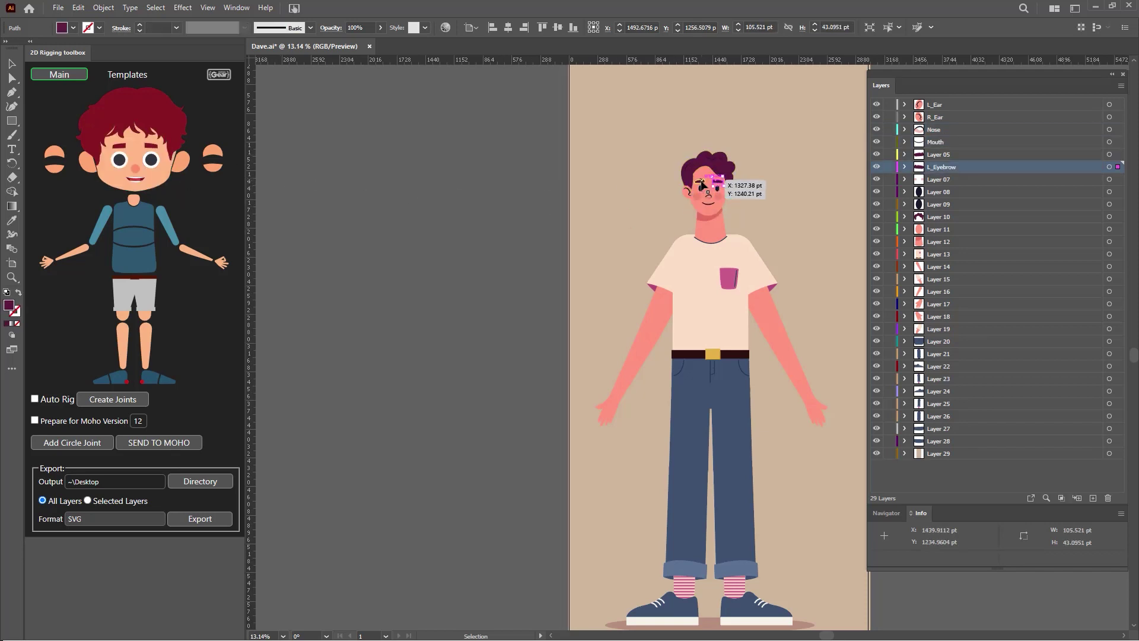
pyautogui.click(698, 181)
pyautogui.click(118, 145)
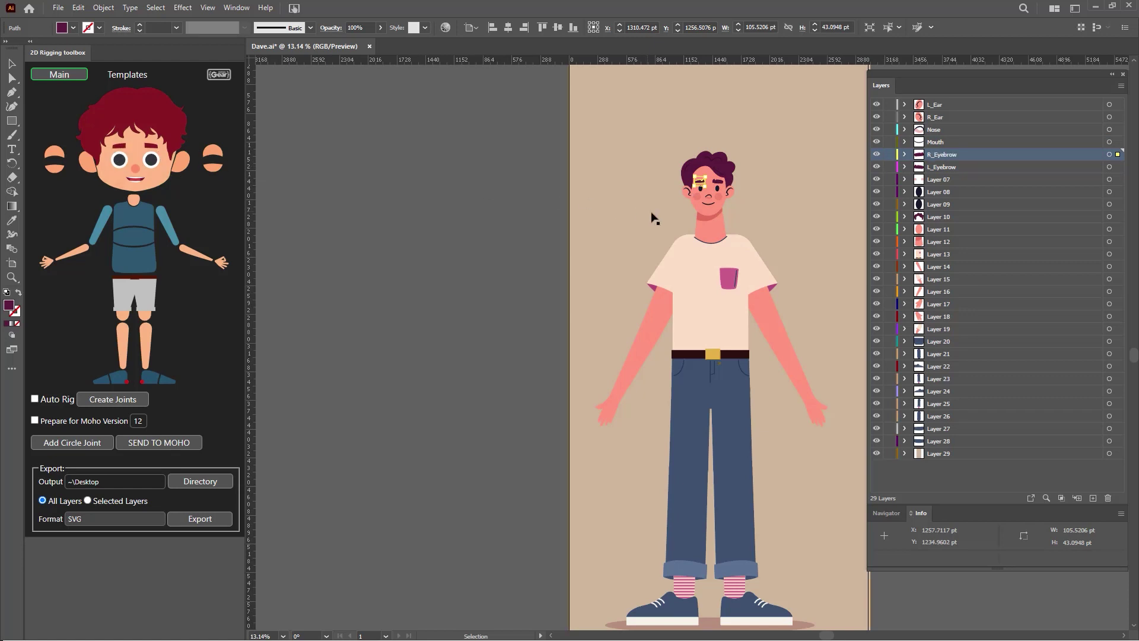
# Name the R_Pupil, L_Pupil, Hair and Head layers.
pyautogui.click(702, 189)
pyautogui.click(119, 160)
pyautogui.click(716, 189)
pyautogui.click(152, 160)
pyautogui.click(707, 160)
pyautogui.click(151, 119)
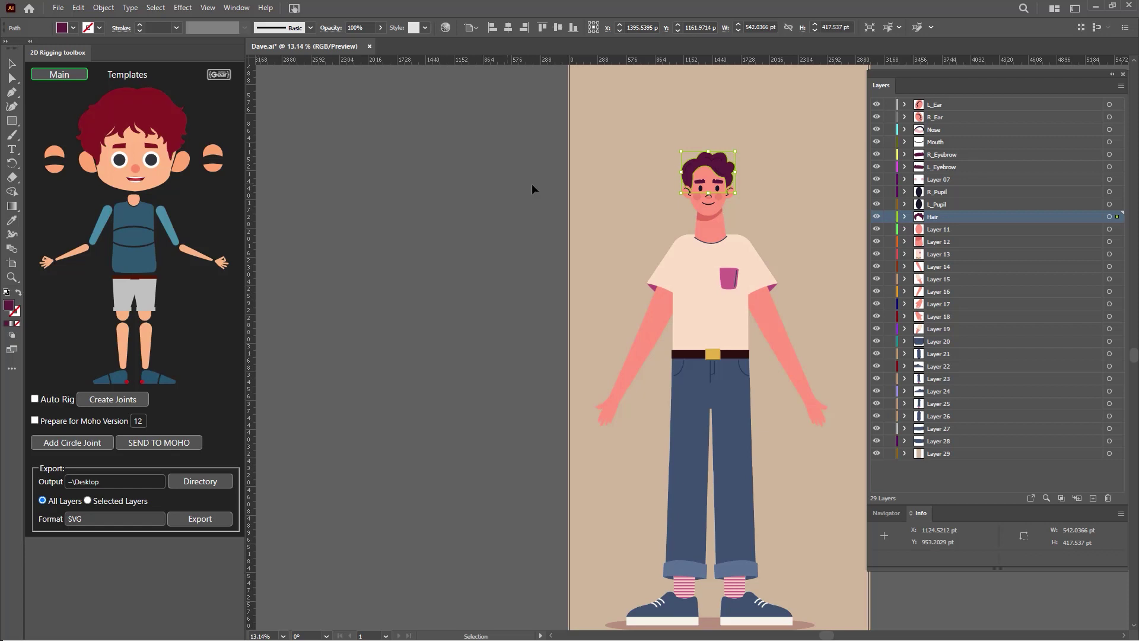
pyautogui.click(707, 212)
pyautogui.click(158, 174)
# Name the torso layers Neck, Chest and Pelvis.
pyautogui.click(709, 229)
pyautogui.click(134, 201)
pyautogui.click(708, 326)
pyautogui.click(134, 217)
pyautogui.click(657, 289)
pyautogui.click(711, 284)
# Name the right arm layers Right Arm, Right Elbow and Right Hand.
pyautogui.click(134, 258)
pyautogui.click(657, 318)
pyautogui.click(102, 230)
pyautogui.click(636, 353)
pyautogui.click(81, 256)
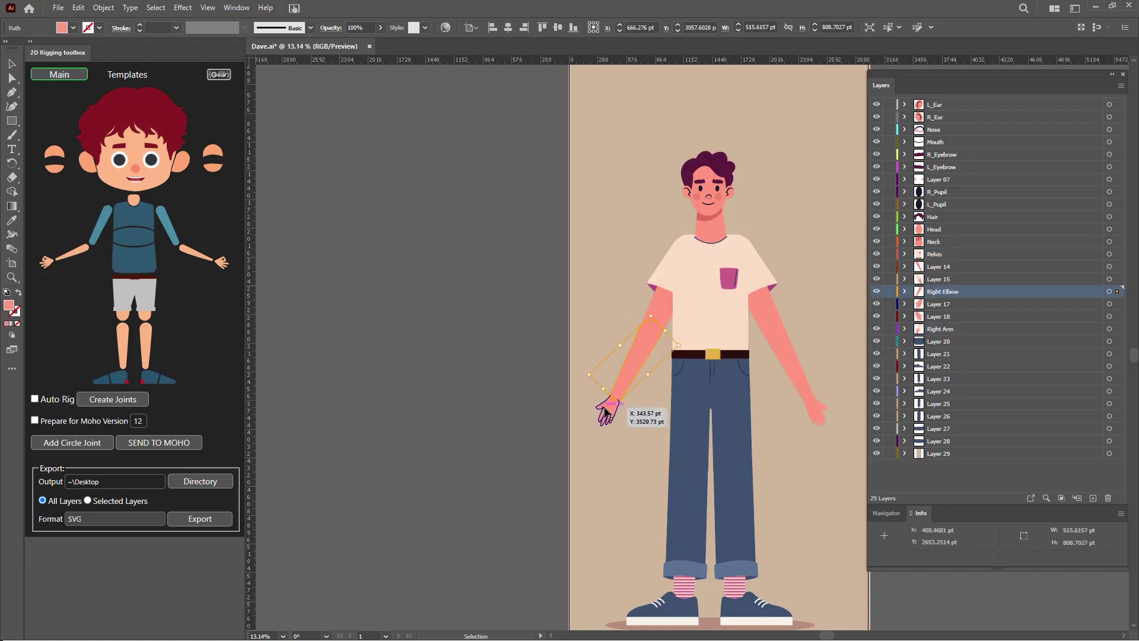
pyautogui.click(605, 409)
pyautogui.click(47, 262)
# Name the left arm layers Left Arm, Left Elbow and Left Hand, and enable Auto Rig.
pyautogui.click(765, 299)
pyautogui.click(167, 227)
pyautogui.click(783, 350)
pyautogui.click(185, 247)
pyautogui.click(821, 411)
pyautogui.click(223, 262)
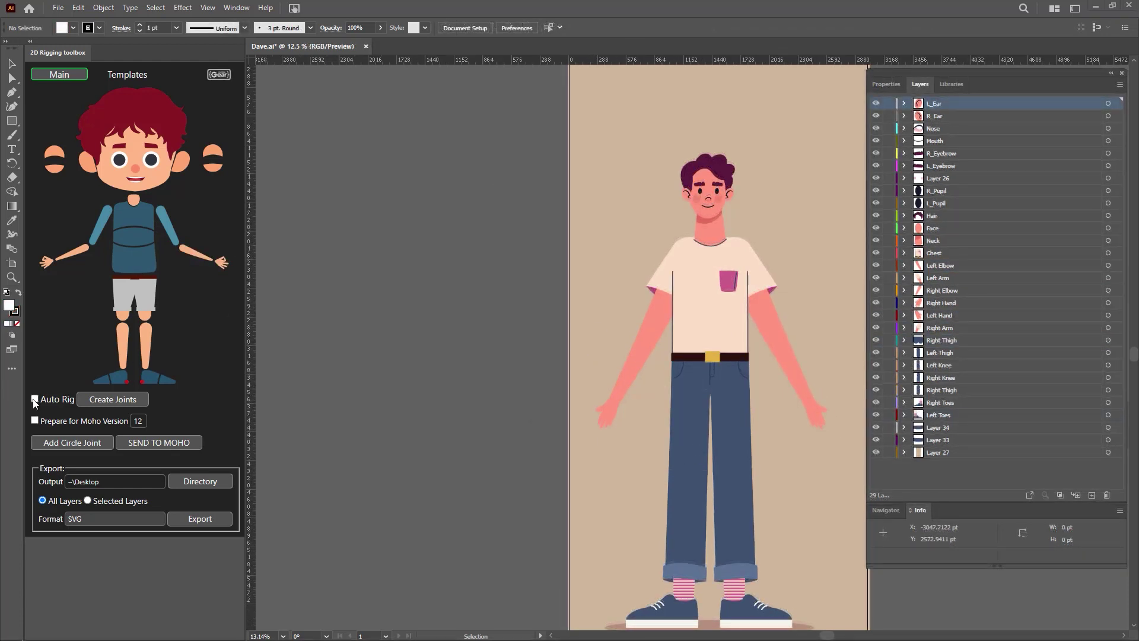
pyautogui.click(34, 399)
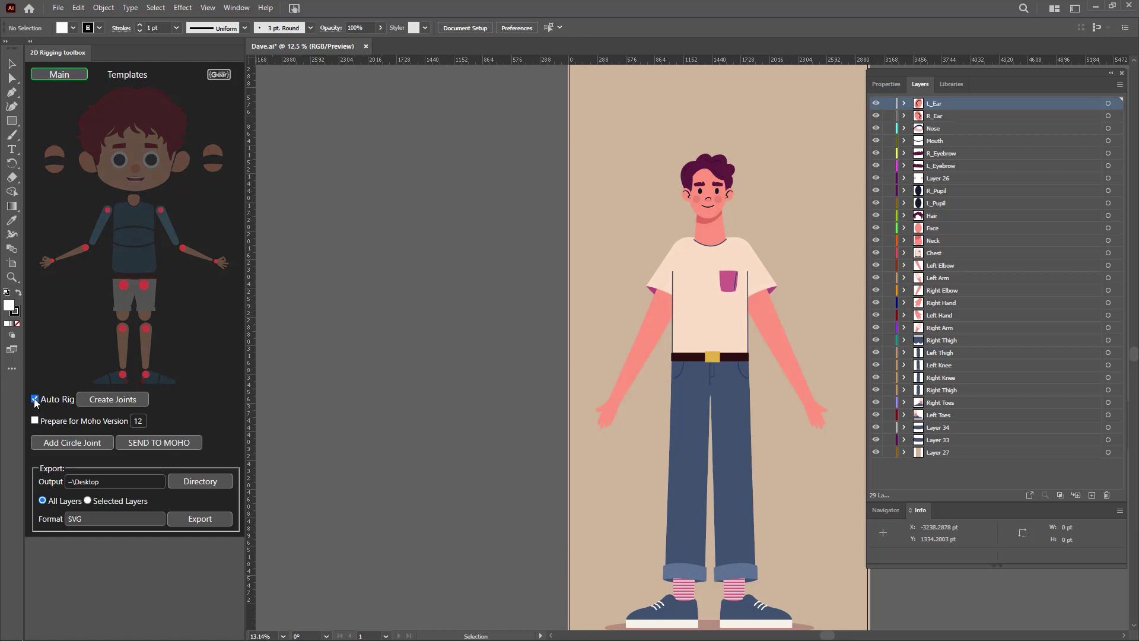
# Re-enable Auto Rig and add circle joints at the right shoulder and right elbow.
pyautogui.click(34, 399)
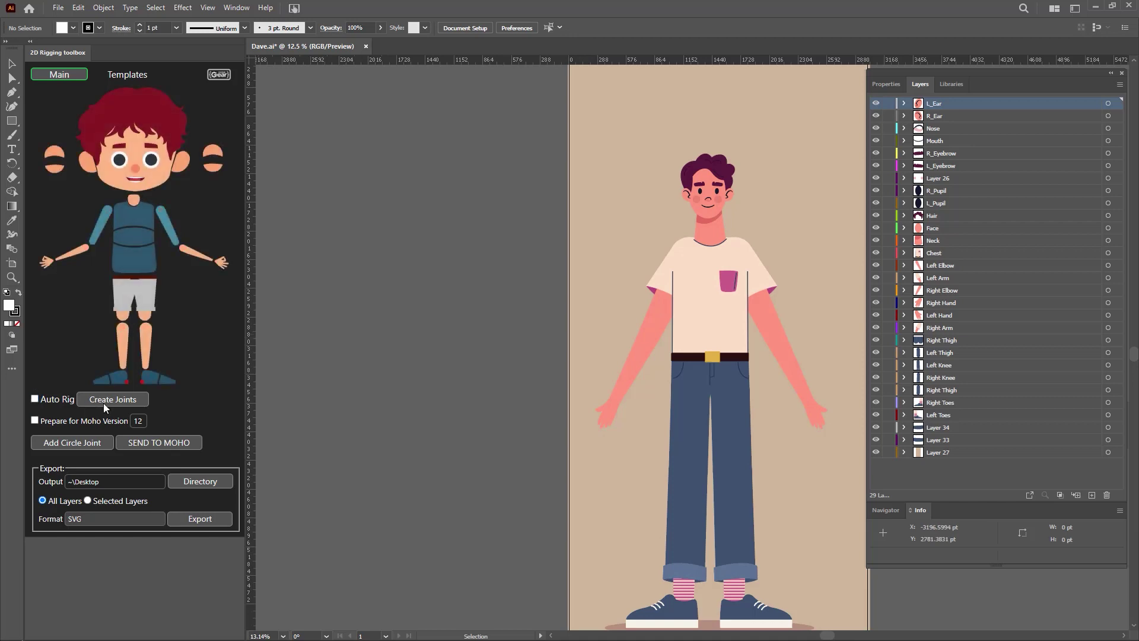
pyautogui.click(34, 399)
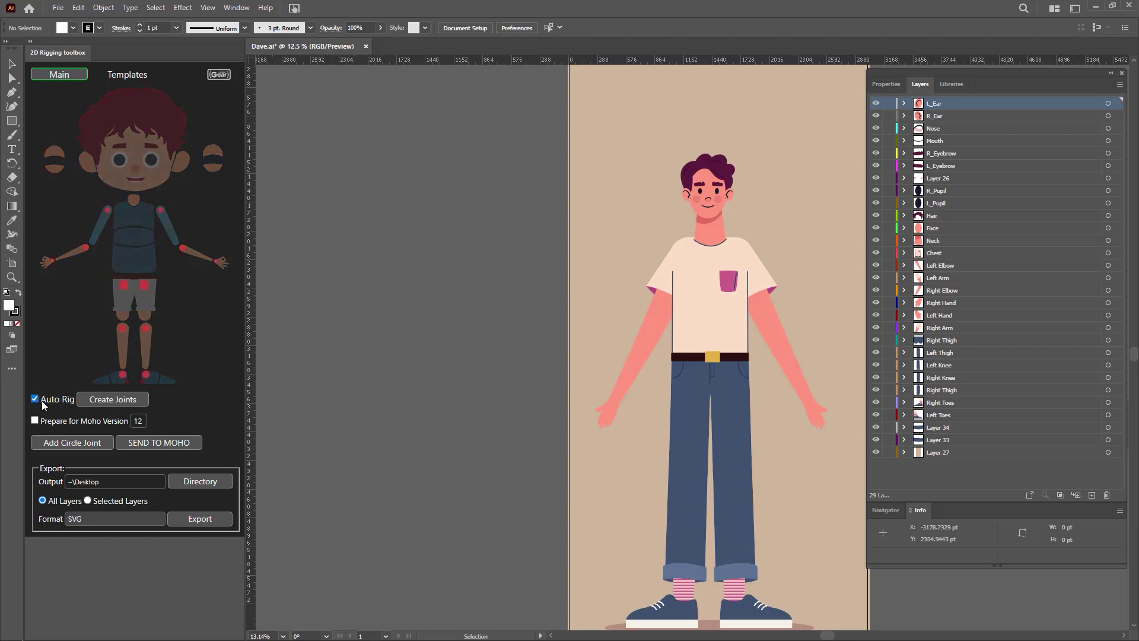
pyautogui.click(107, 210)
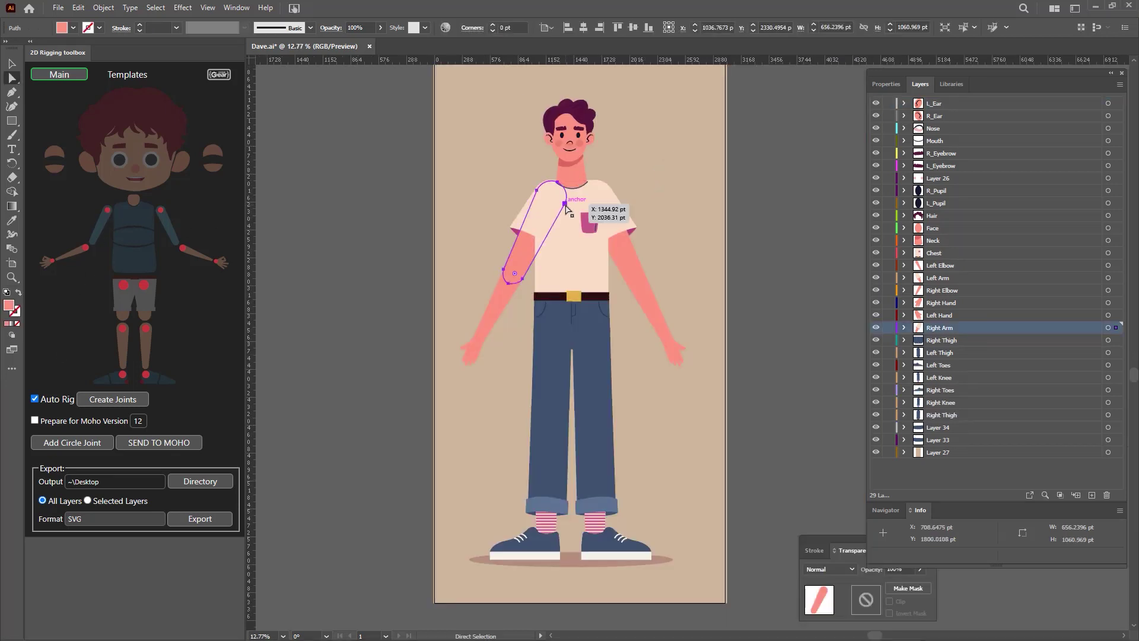
pyautogui.scroll(2, 522, 205)
pyautogui.click(521, 270)
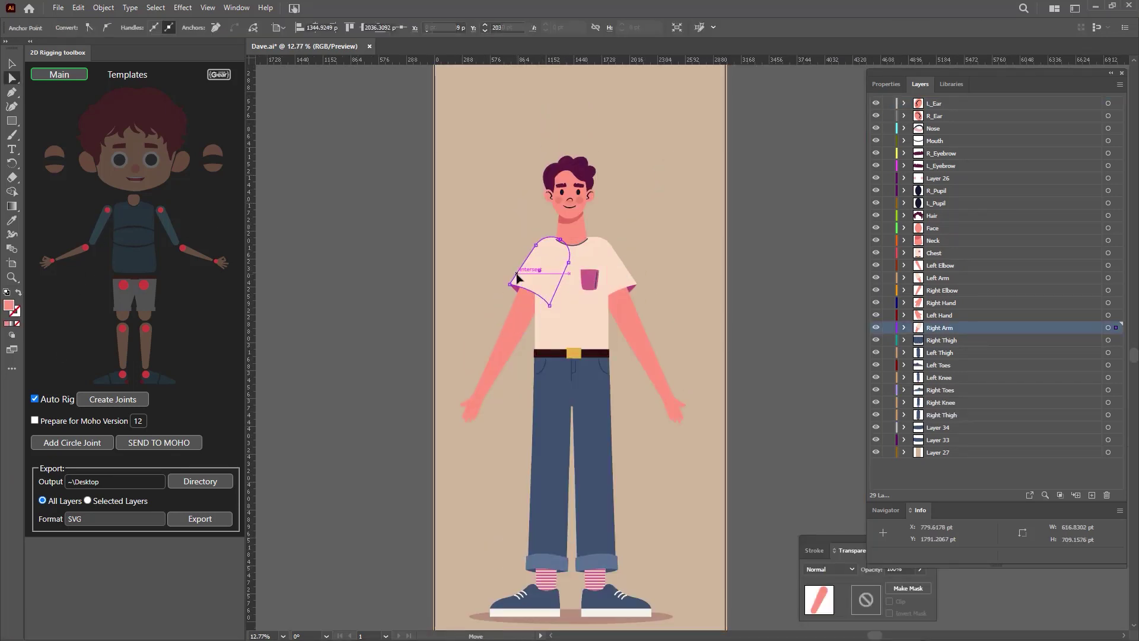
pyautogui.click(521, 303)
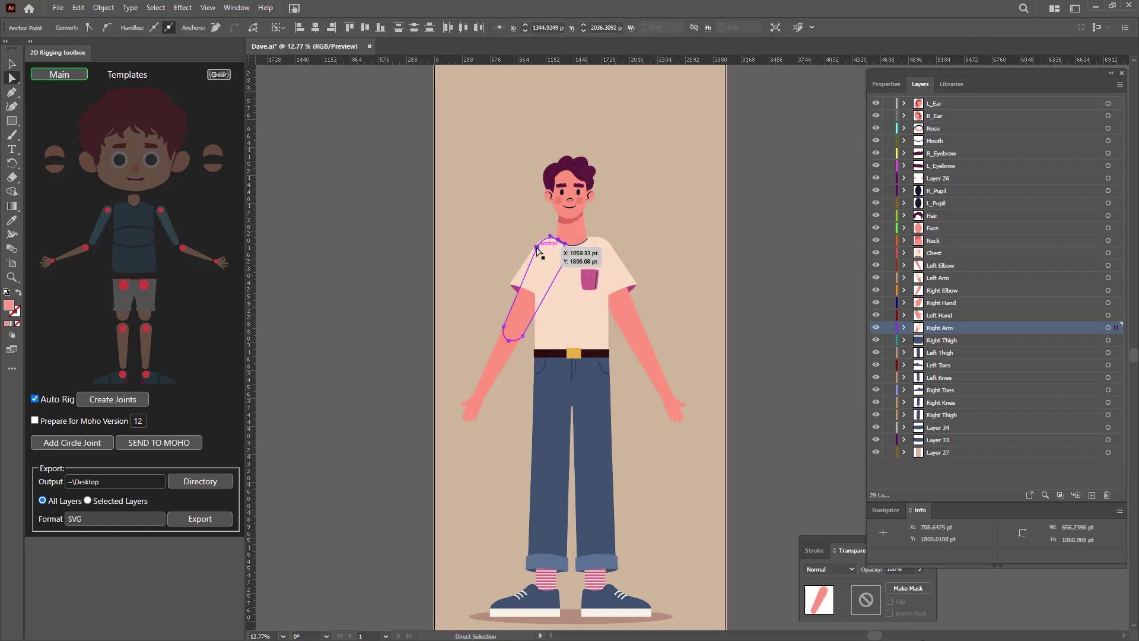
pyautogui.click(108, 208)
pyautogui.click(513, 331)
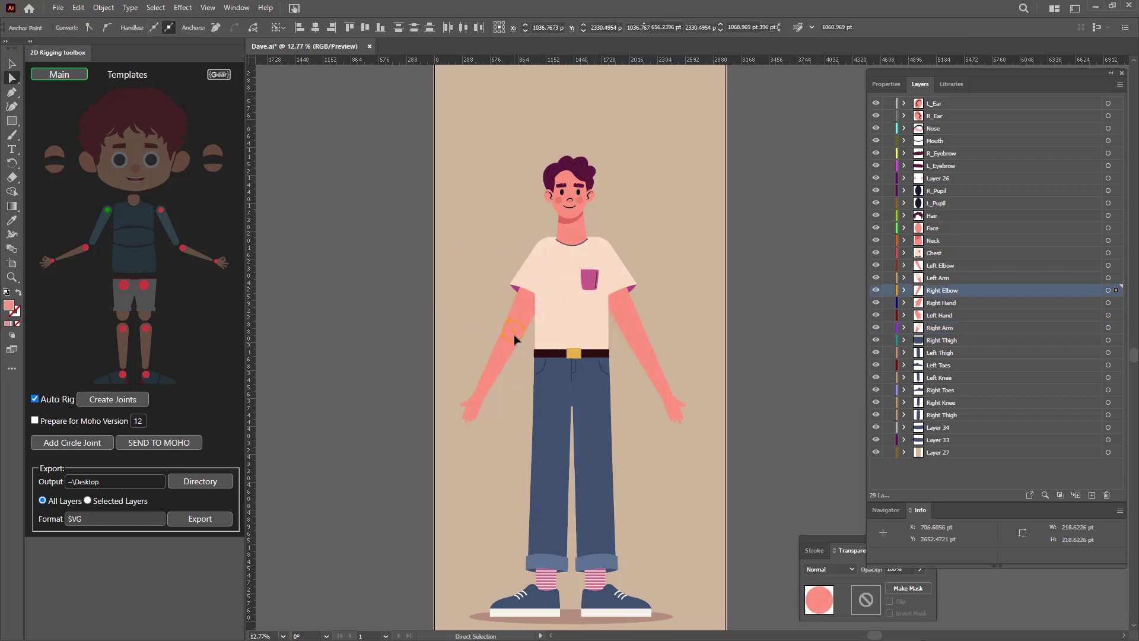
pyautogui.click(84, 247)
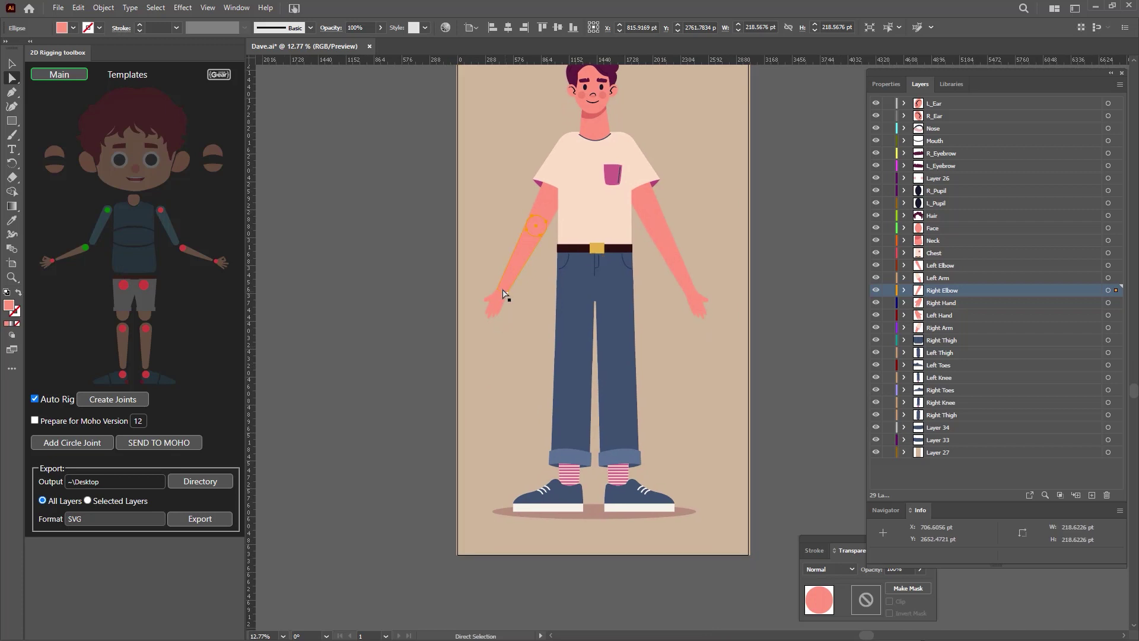
# Add circle joints at the right wrist and on the left arm's shoulder and elbow.
pyautogui.click(505, 292)
pyautogui.keyDown('alt'); pyautogui.scroll(4, 526, 359); pyautogui.keyUp('alt')
pyautogui.keyDown('alt'); pyautogui.scroll(1, 572, 348); pyautogui.keyUp('alt')
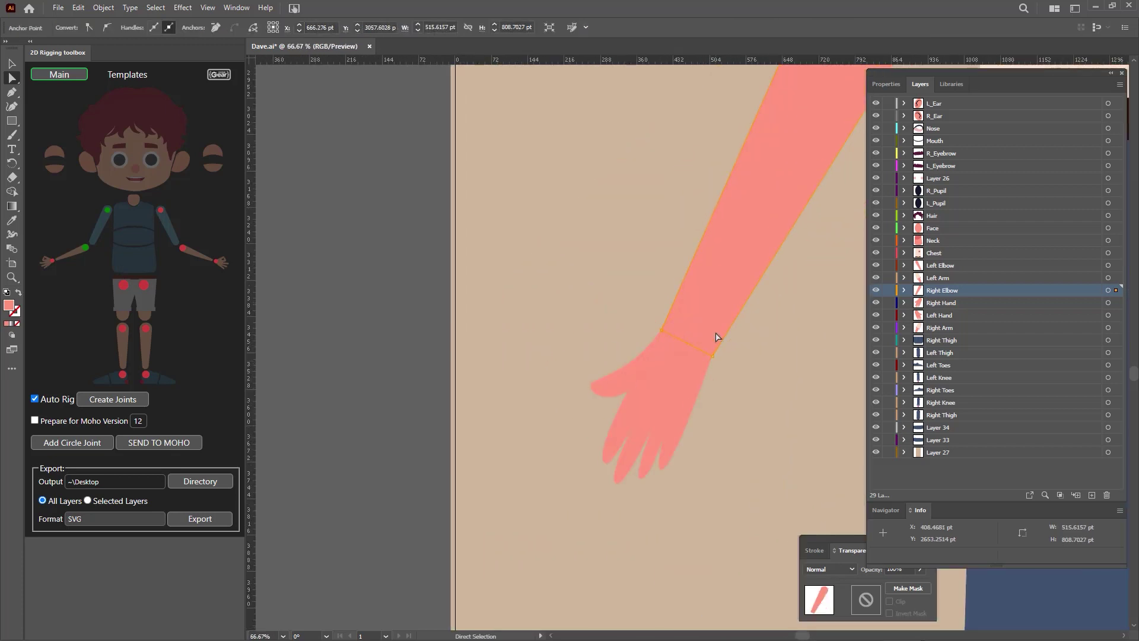
pyautogui.click(690, 363)
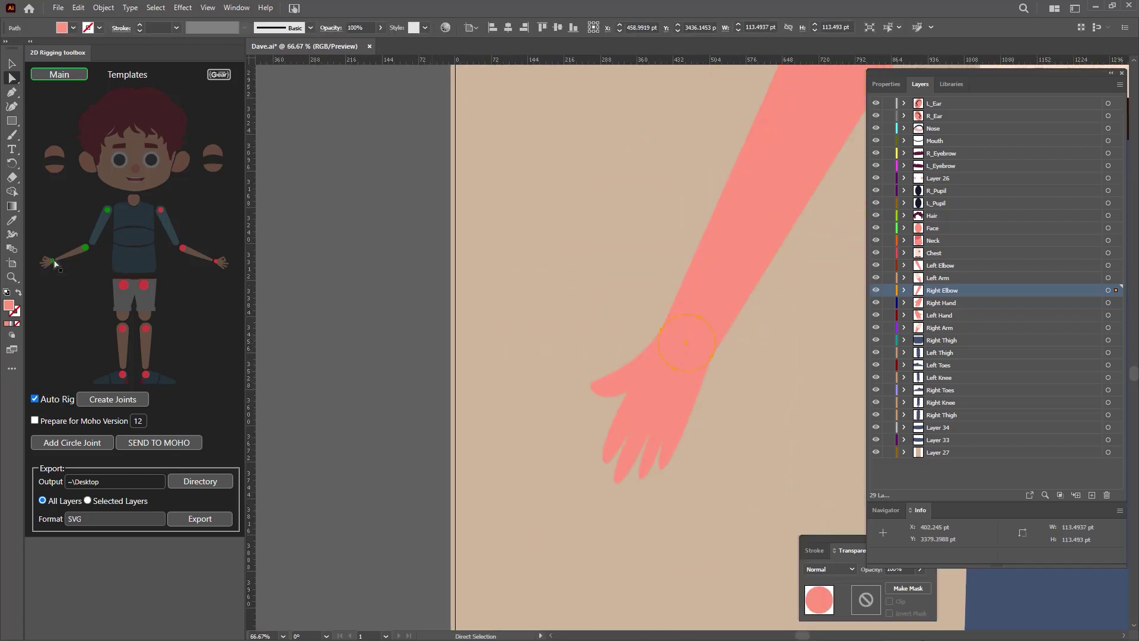
pyautogui.hscroll(5, 576, 356)
pyautogui.scroll(5, 665, 515)
pyautogui.click(702, 344)
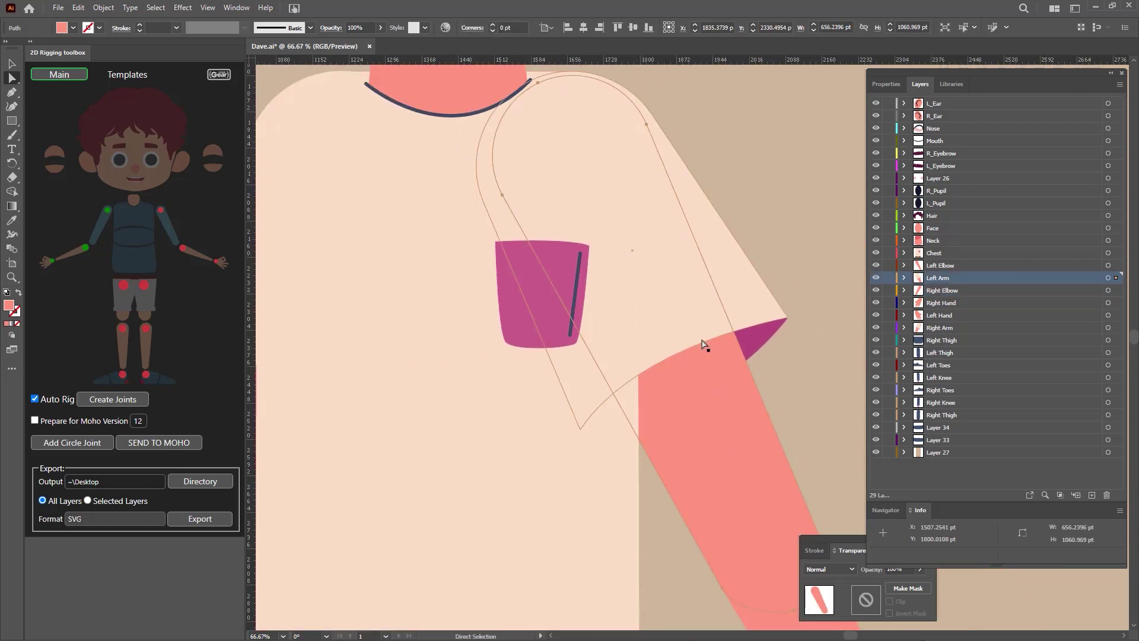
pyautogui.click(648, 127)
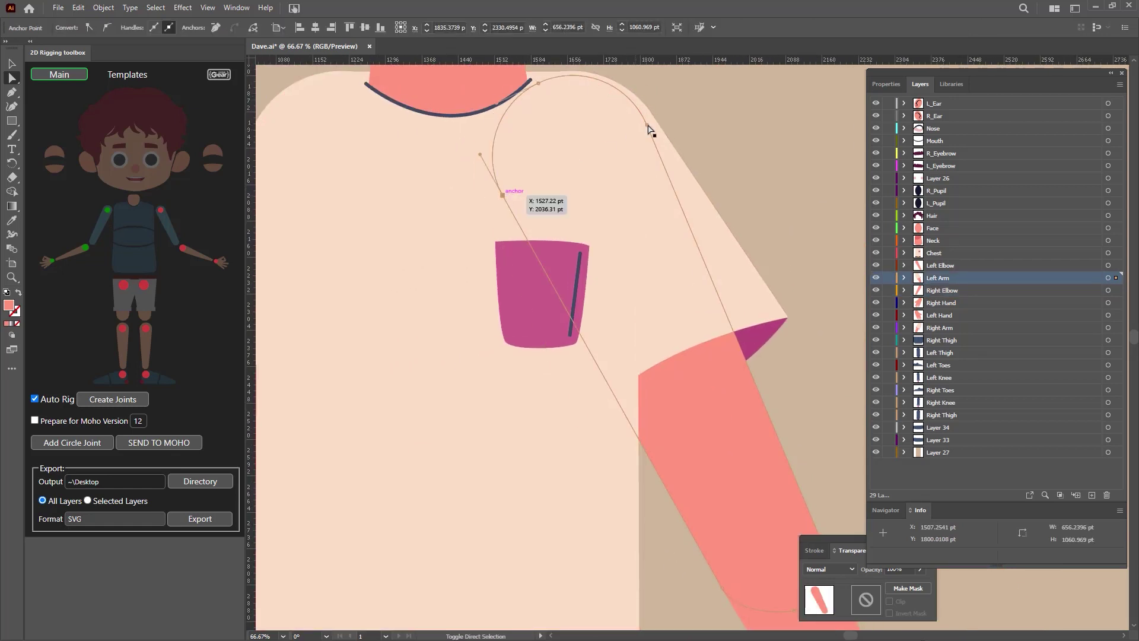
pyautogui.scroll(-10, 580, 427)
pyautogui.hscroll(5, 580, 427)
pyautogui.click(602, 297)
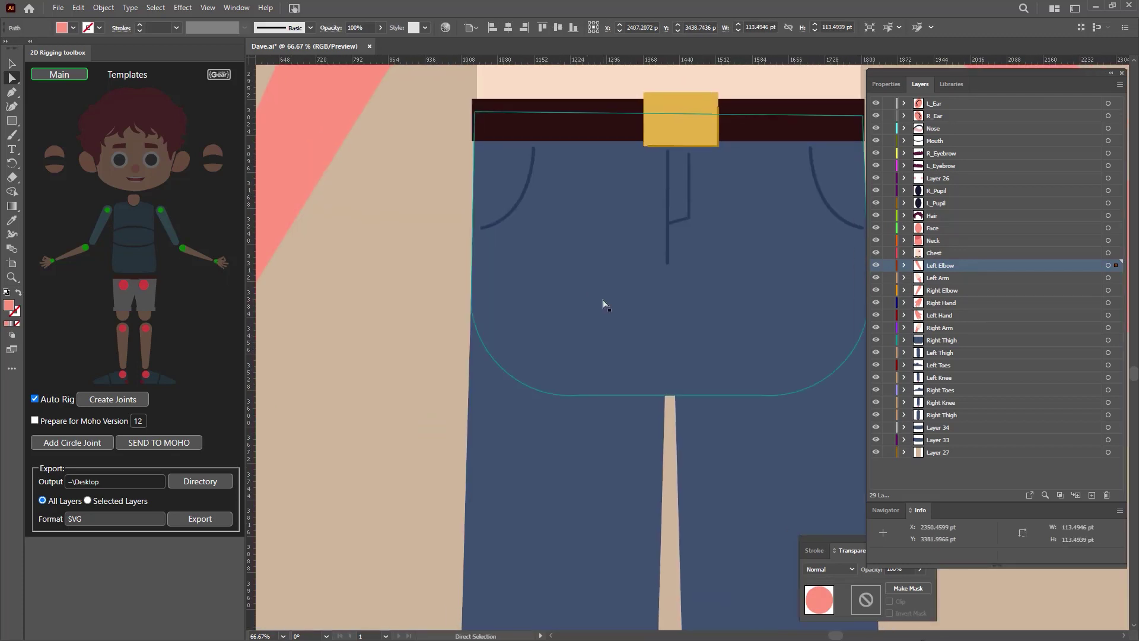
# Add circle joints at both thighs and both knees.
pyautogui.click(603, 305)
pyautogui.click(667, 297)
pyautogui.keyDown('shift'); pyautogui.click(473, 291); pyautogui.keyUp('shift')
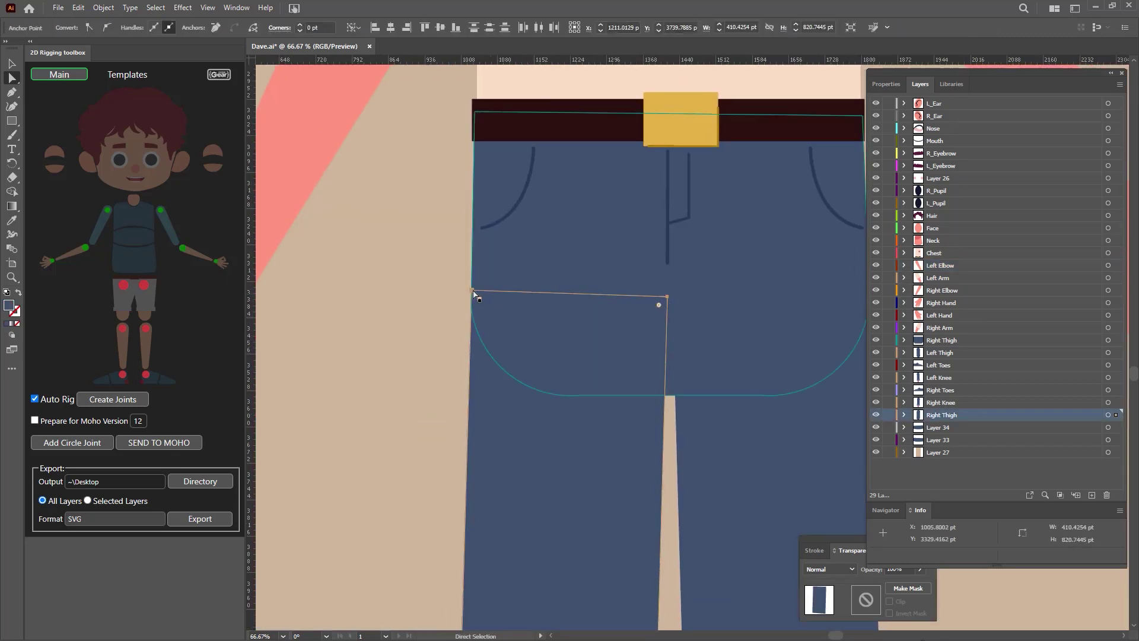
pyautogui.click(144, 285)
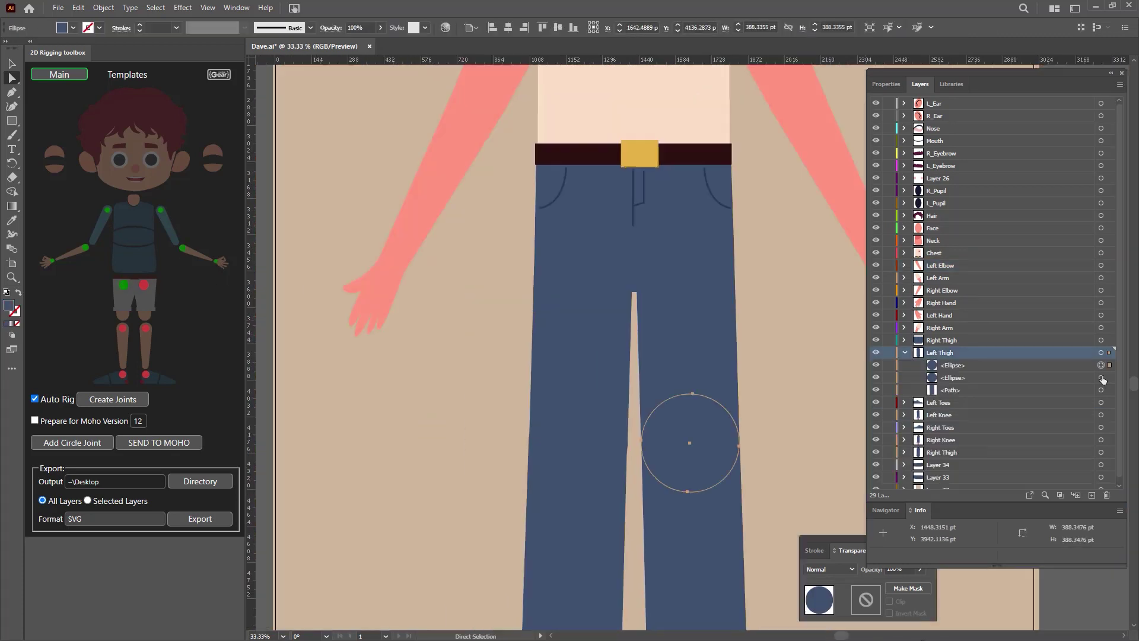
pyautogui.click(146, 329)
# Add a joint at the left foot, then generate joint markers for the whole character.
pyautogui.scroll(-10, 575, 415)
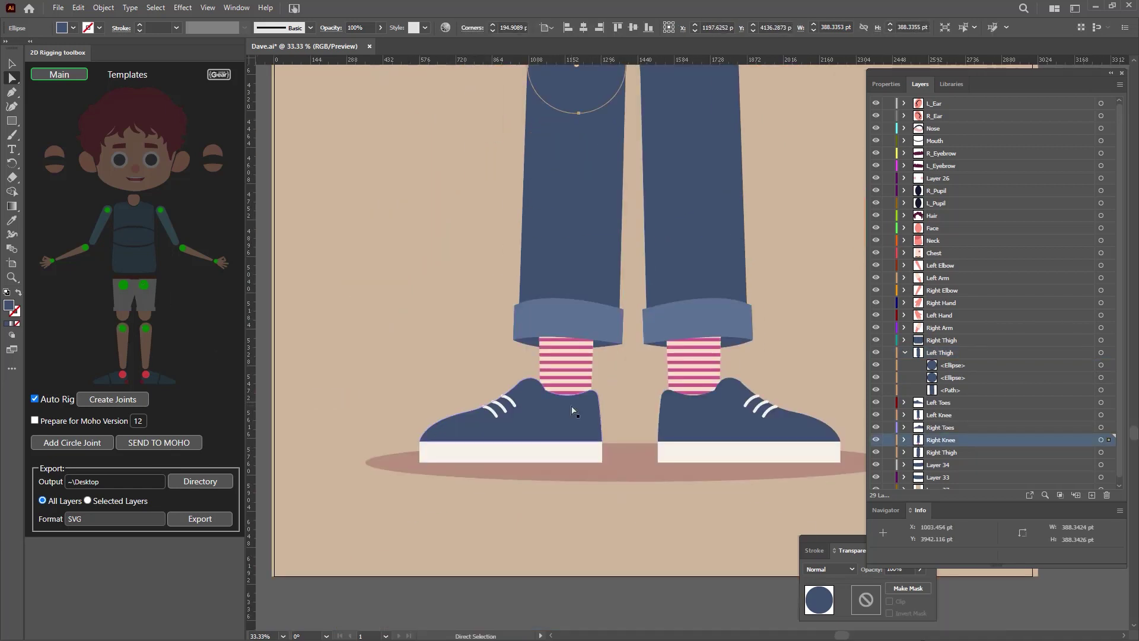
pyautogui.click(575, 374)
pyautogui.click(904, 440)
pyautogui.scroll(-5, 1013, 454)
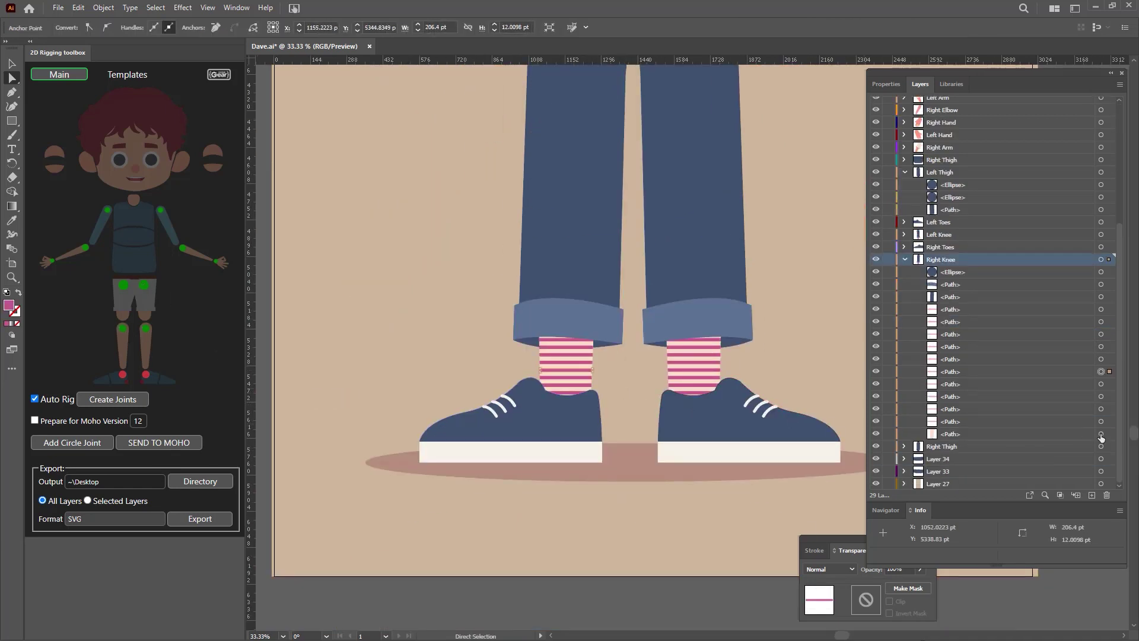
pyautogui.click(121, 375)
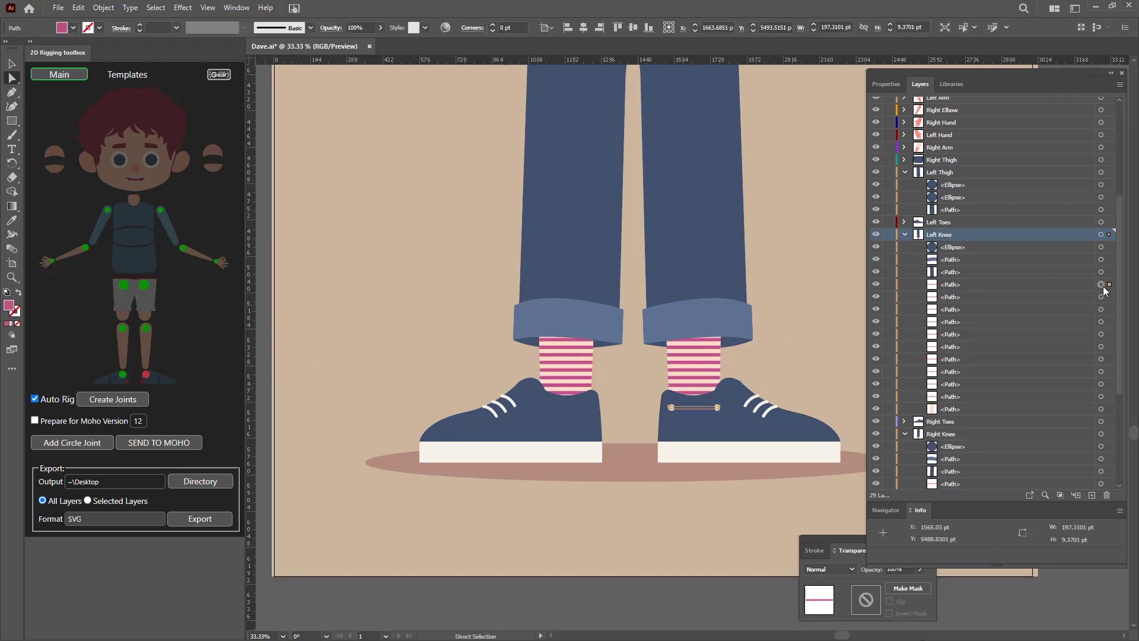
pyautogui.click(98, 399)
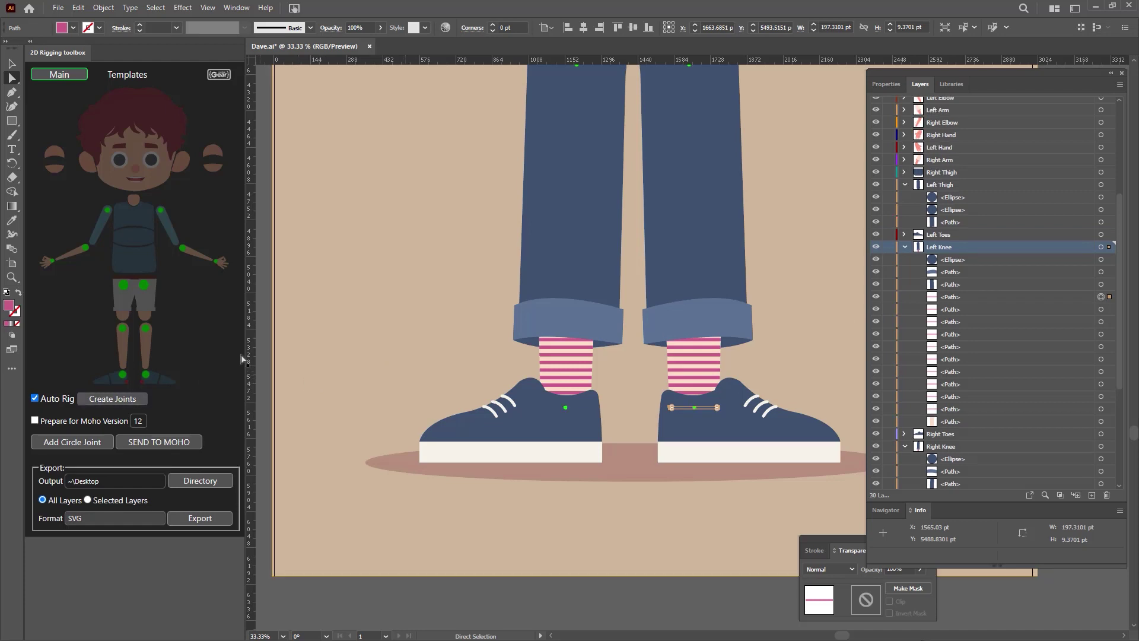
pyautogui.scroll(-3, 405, 307)
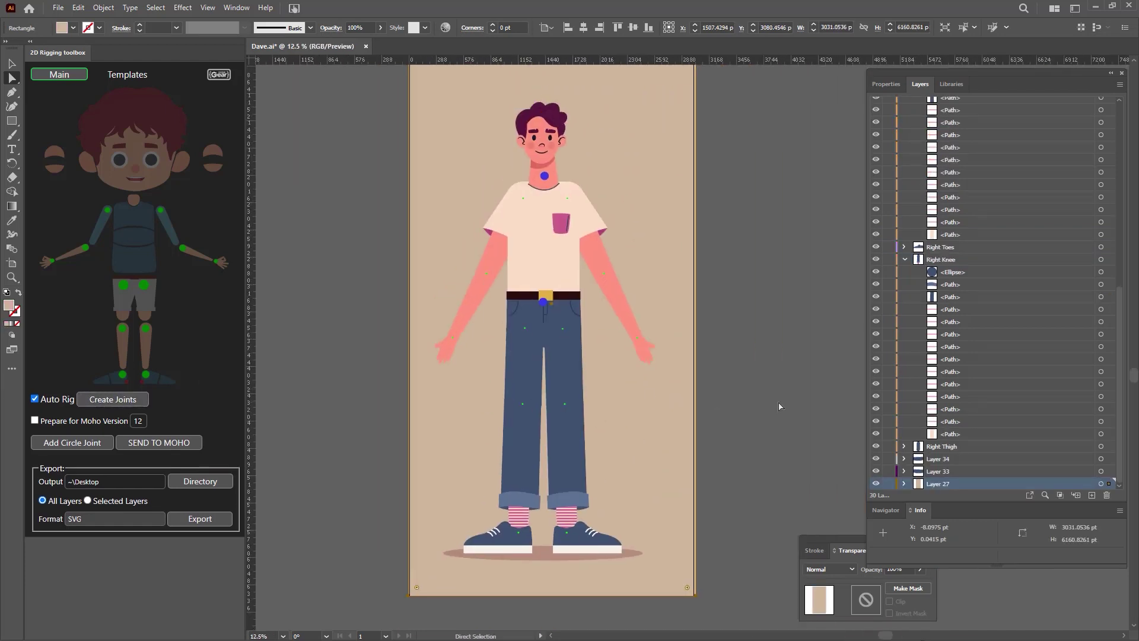
# Send Dave, prepared for Moho version 12, from Illustrator over to Moho.
pyautogui.scroll(10, 934, 337)
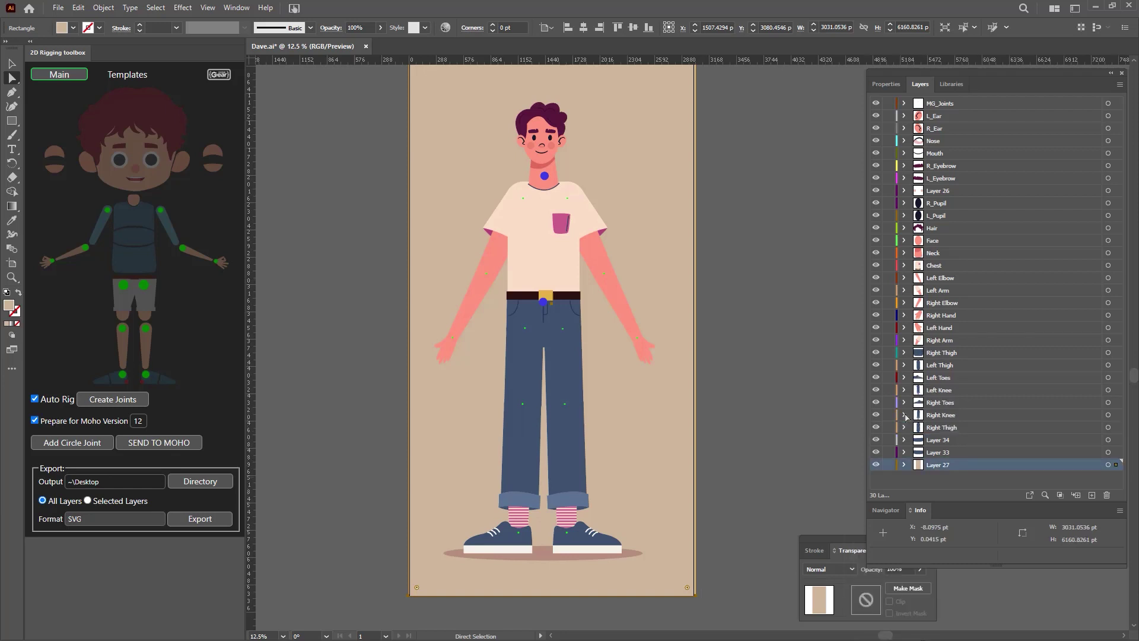
pyautogui.click(176, 448)
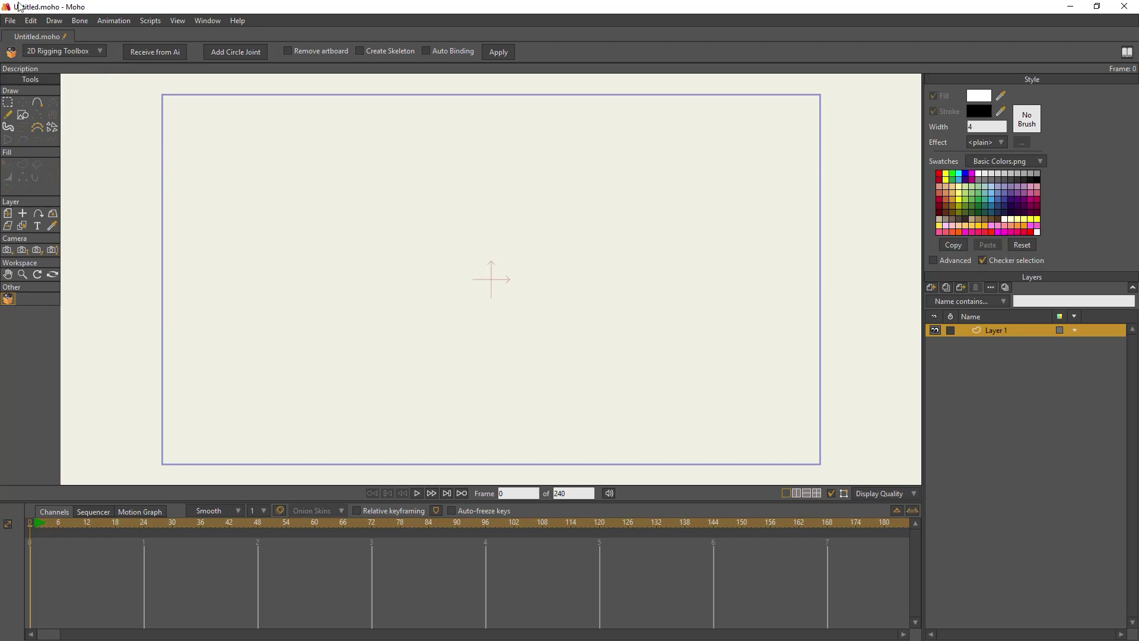
# Receive the artwork from Illustrator and select the 22 Left Thigh and 24 Left Knee layers.
pyautogui.click(162, 55)
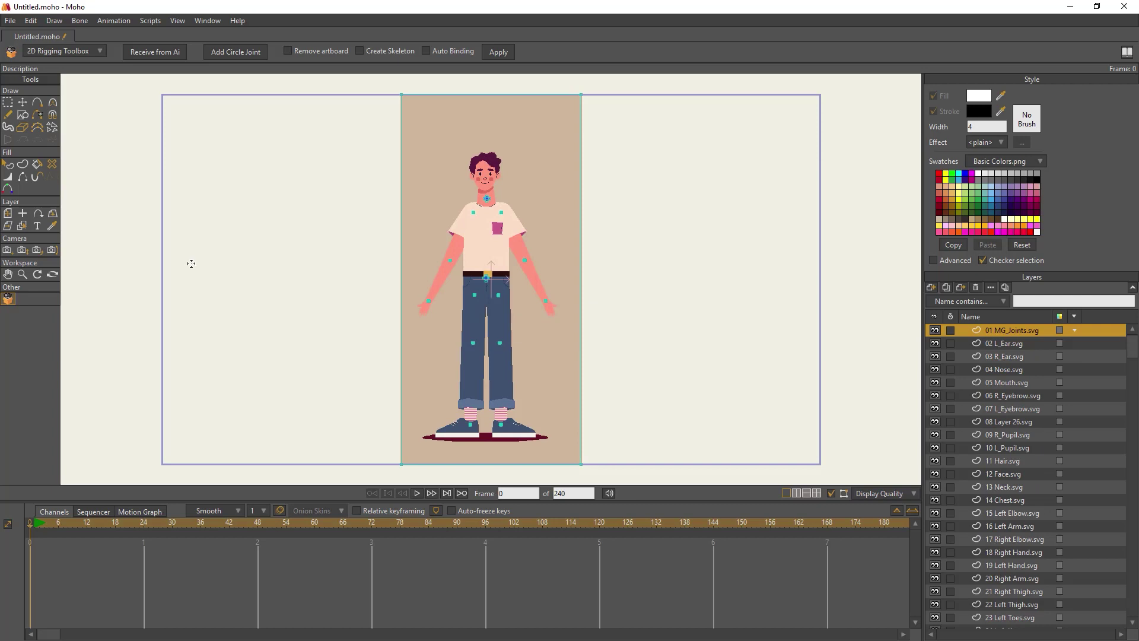
pyautogui.scroll(-3, 1015, 446)
pyautogui.click(1014, 446)
pyautogui.click(1024, 500)
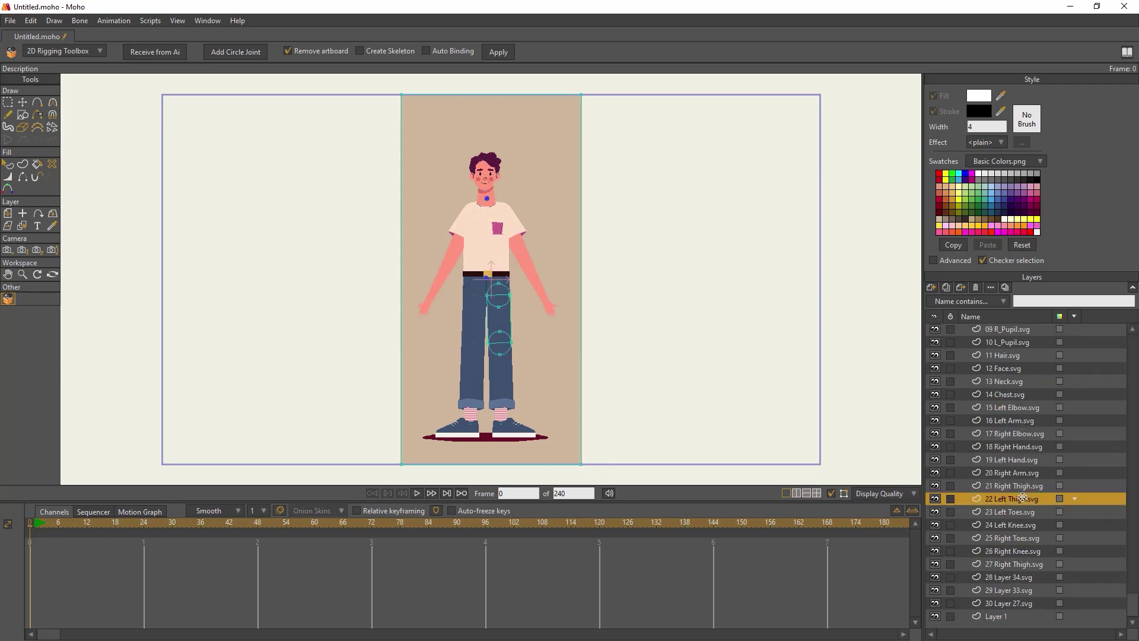
pyautogui.click(1001, 525)
pyautogui.scroll(3, 1001, 528)
# Select all imported layers from 01 MG_Joints down, including the 20 Right Arm and 16 Left Arm layers.
pyautogui.click(1008, 330)
pyautogui.click(318, 52)
pyautogui.scroll(-3, 1091, 437)
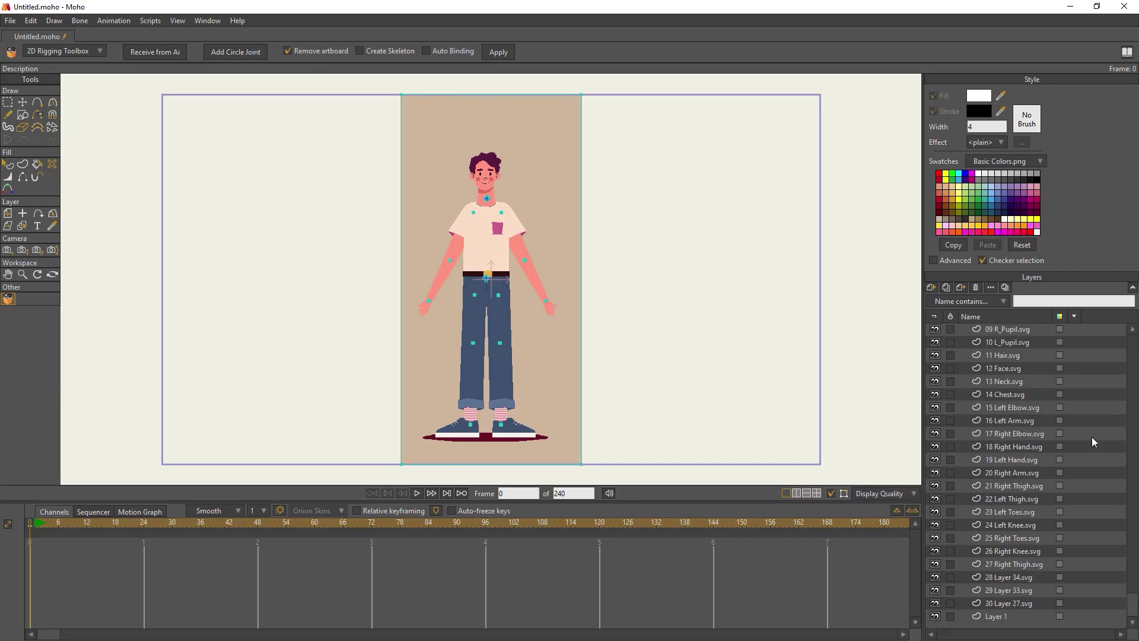
pyautogui.keyDown('shift'); pyautogui.click(1011, 602); pyautogui.keyUp('shift')
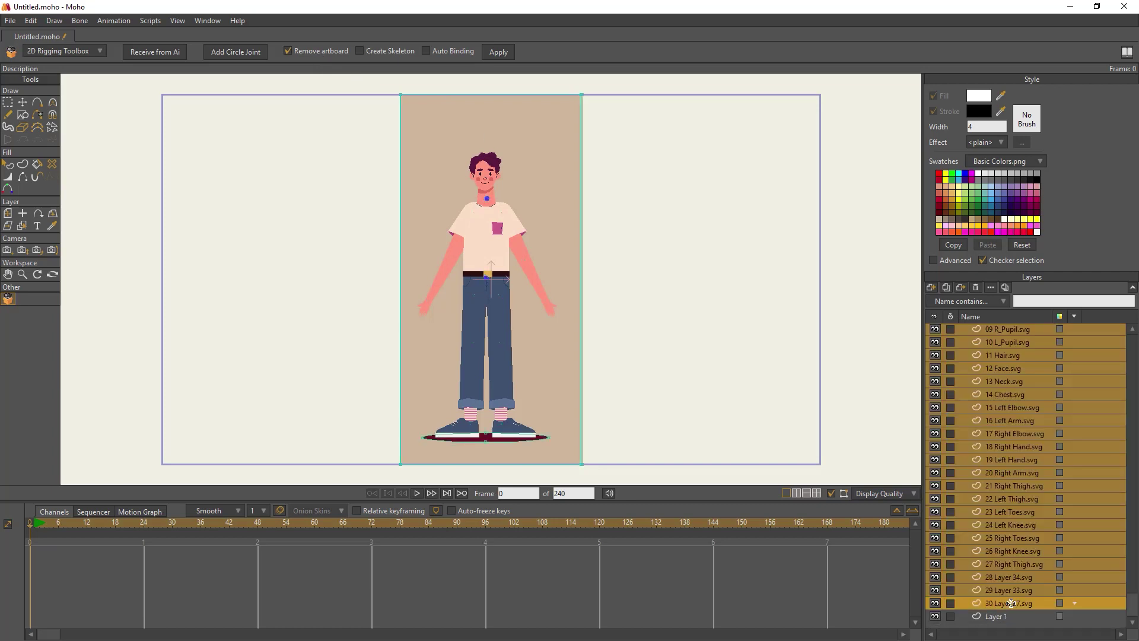
pyautogui.scroll(3, 1012, 594)
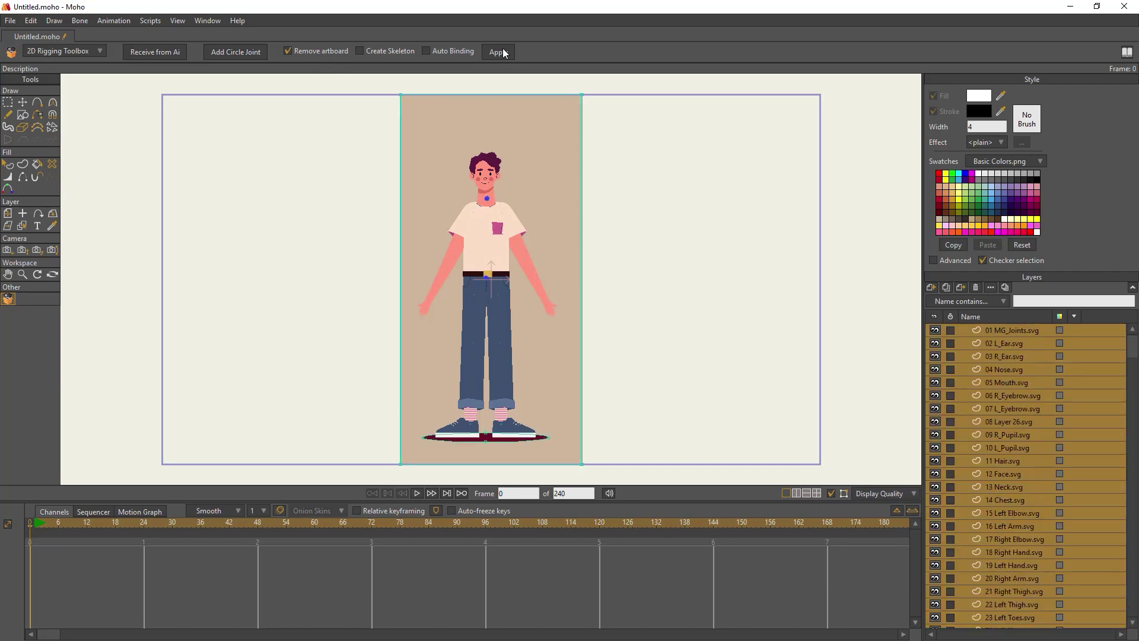
pyautogui.scroll(-3, 1008, 442)
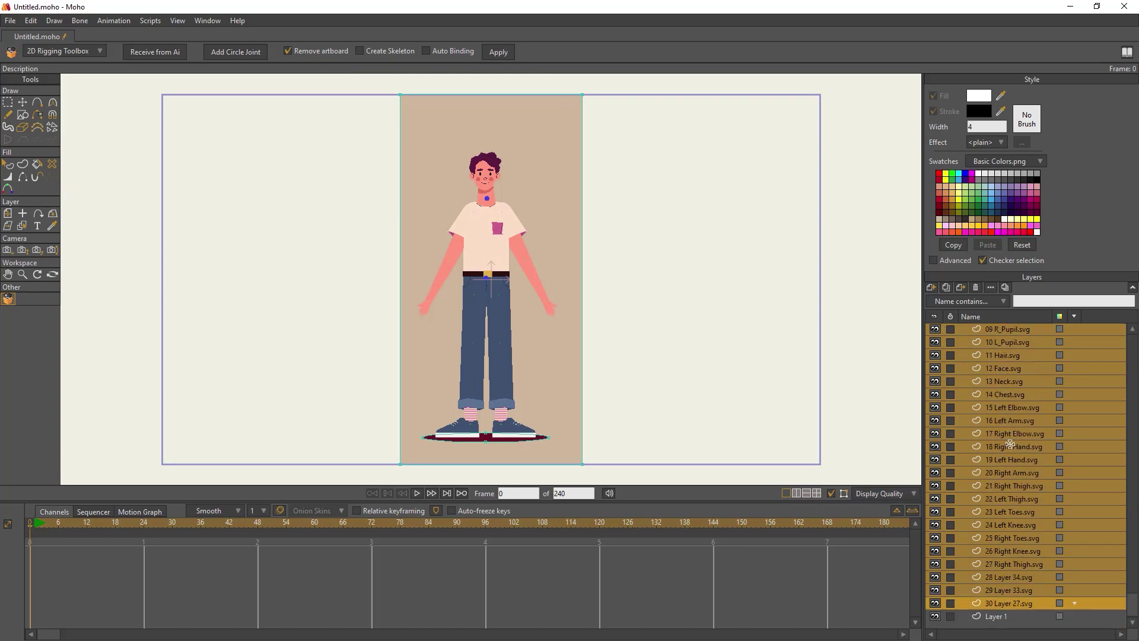
pyautogui.click(979, 473)
pyautogui.click(1020, 419)
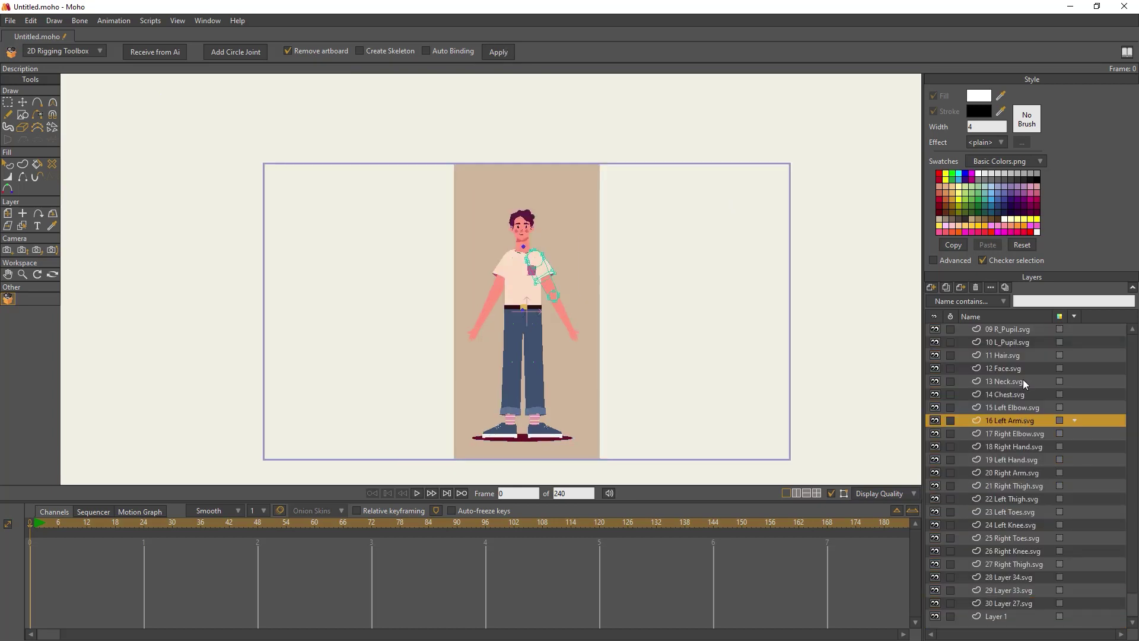
pyautogui.scroll(3, 1012, 382)
# Reframe the view around the character and switch on Auto Binding for skeleton creation.
pyautogui.click(1020, 331)
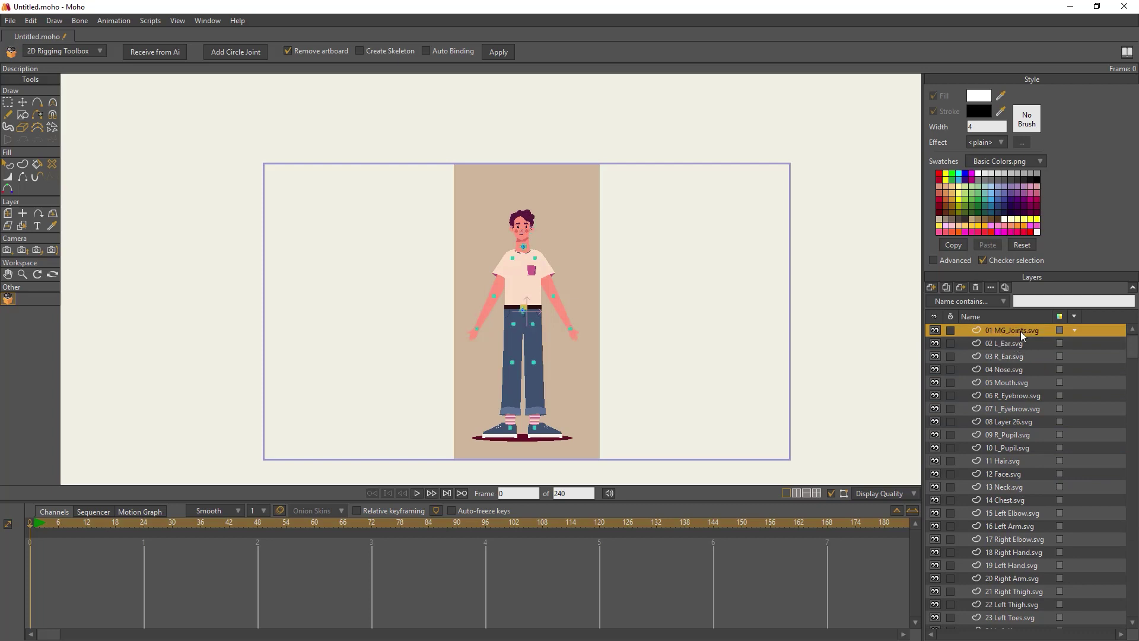
pyautogui.moveTo(592, 437); pyautogui.dragTo(490, 395)
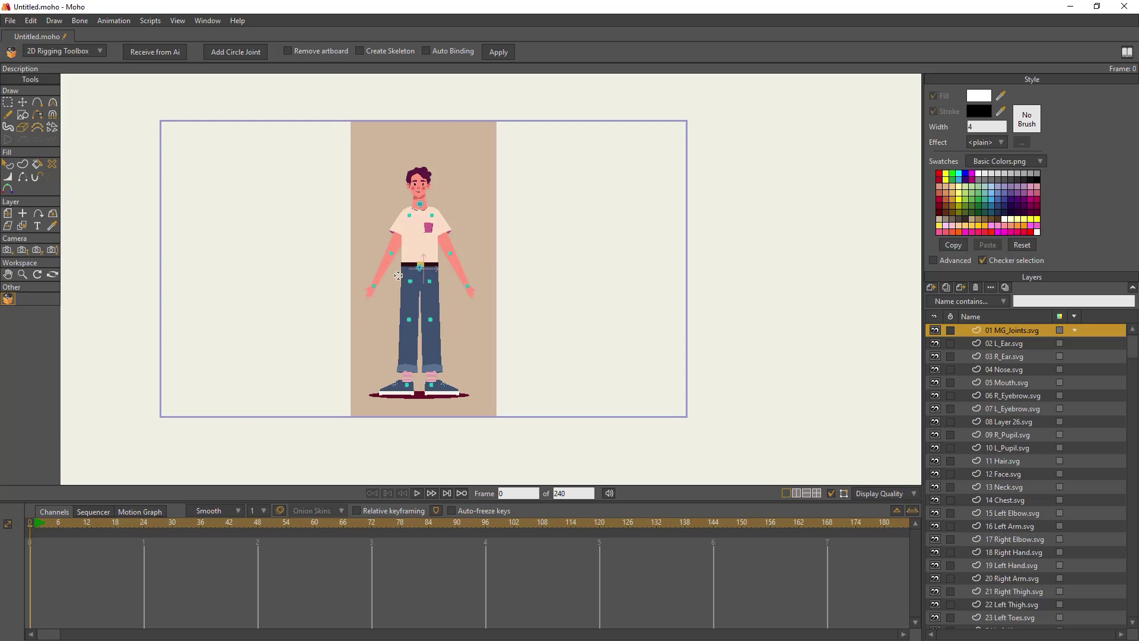
pyautogui.click(447, 52)
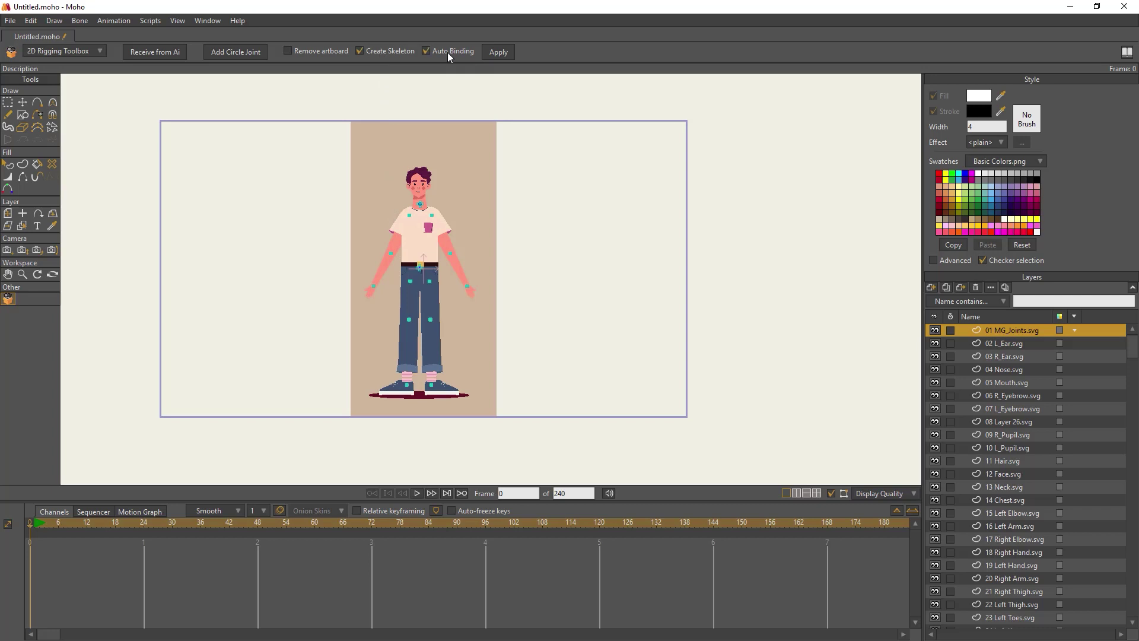
# Build the bound skeleton and test it by raising both arms and spreading the legs.
pyautogui.click(498, 52)
pyautogui.moveTo(381, 258); pyautogui.dragTo(359, 155)
pyautogui.moveTo(473, 296); pyautogui.dragTo(491, 156)
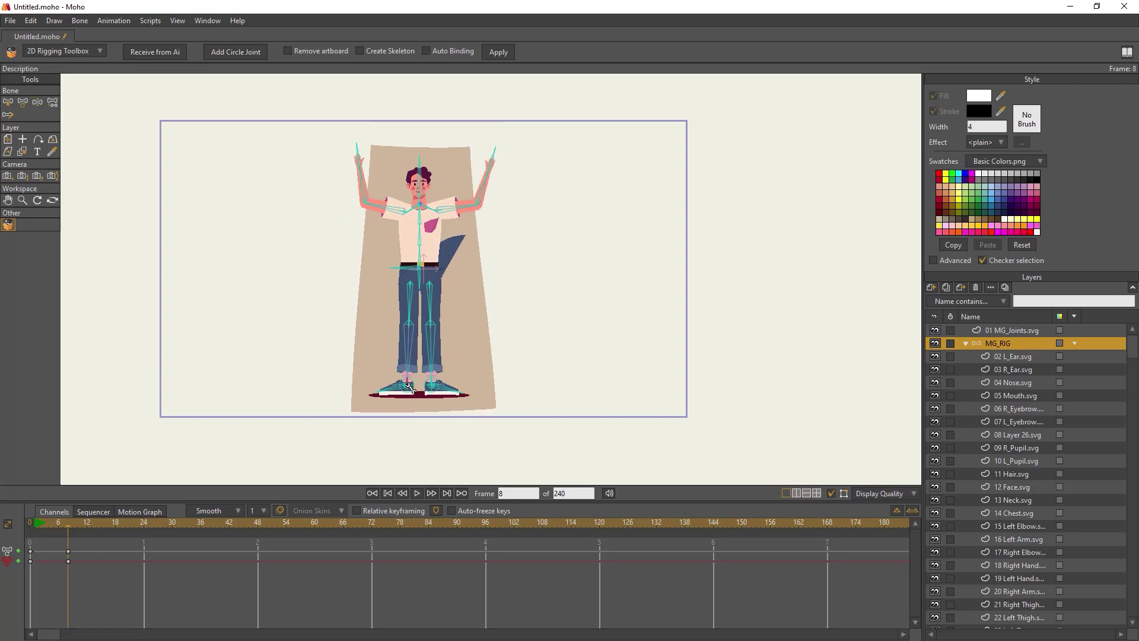
pyautogui.moveTo(409, 388); pyautogui.dragTo(305, 303)
pyautogui.moveTo(432, 389); pyautogui.dragTo(498, 363)
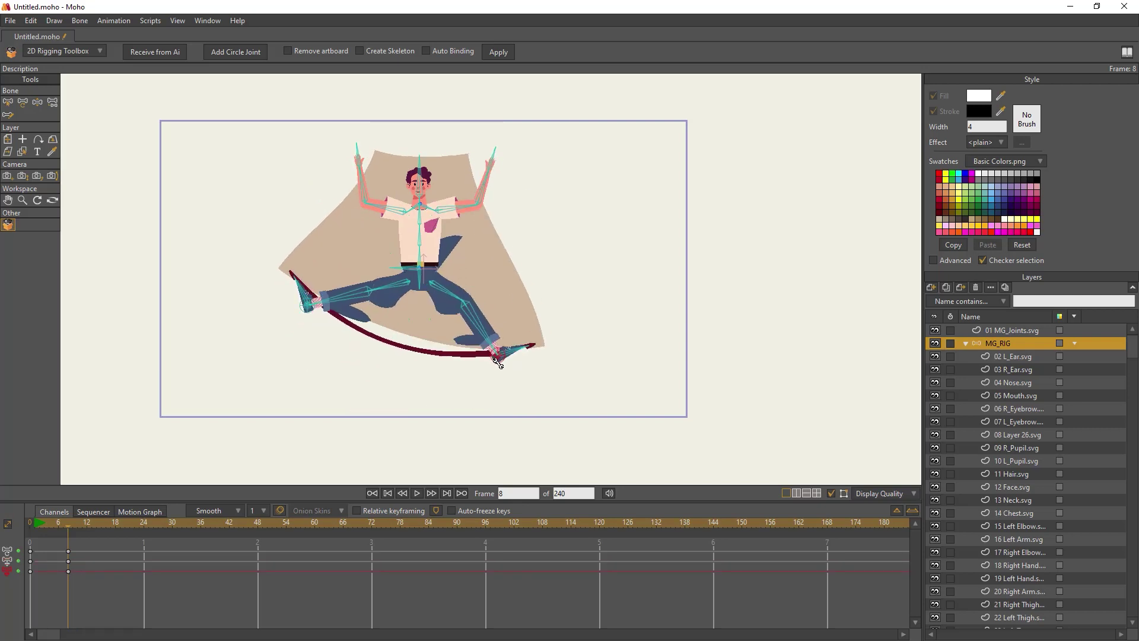
pyautogui.scroll(2, 498, 363)
pyautogui.scroll(3, 415, 364)
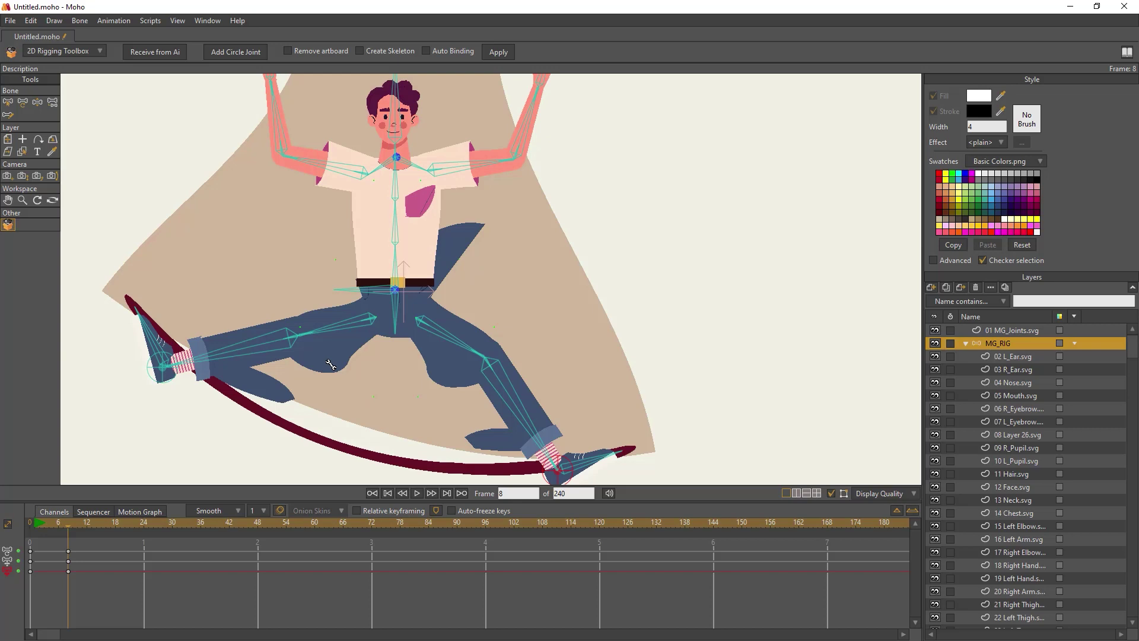
# Rename layers to R_Thigh, Right Knee, Left Knee and Pelvis, then bend the right leg down.
pyautogui.keyDown('ctrl'); pyautogui.keyDown('alt'); pyautogui.click(325, 358); pyautogui.keyUp('alt'); pyautogui.keyUp('ctrl')
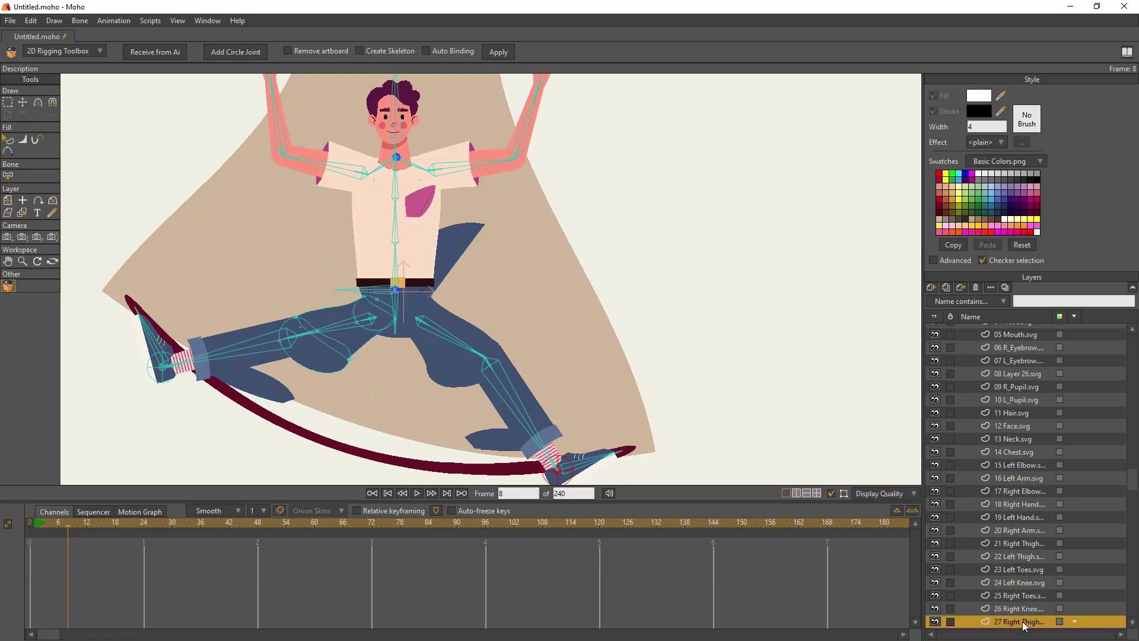
pyautogui.click(100, 51)
pyautogui.click(55, 224)
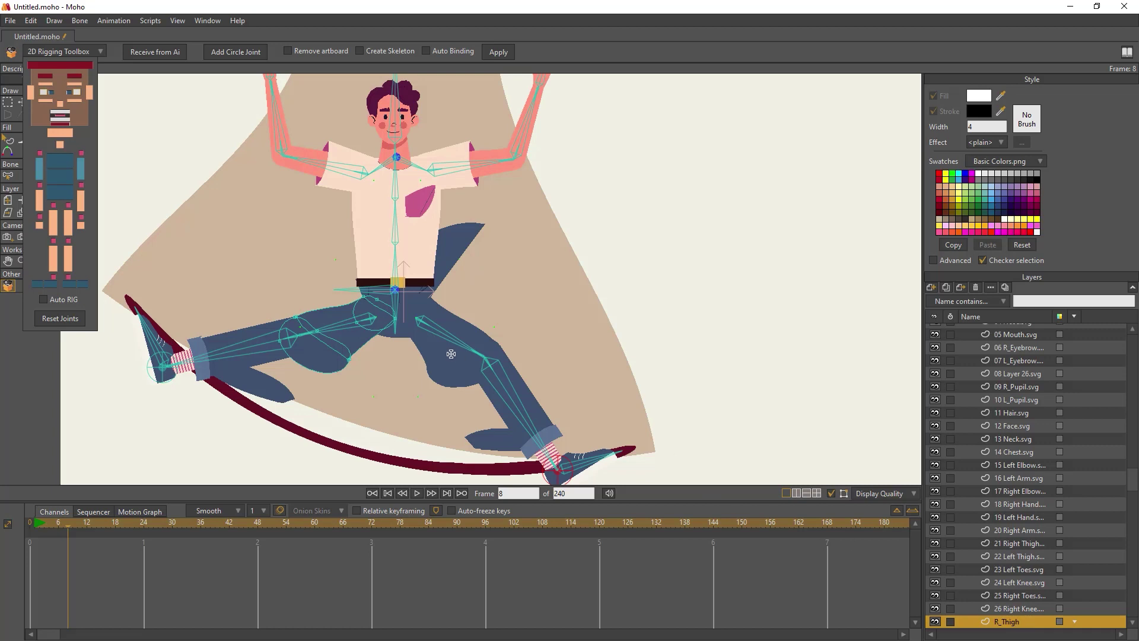
pyautogui.click(52, 263)
pyautogui.click(70, 261)
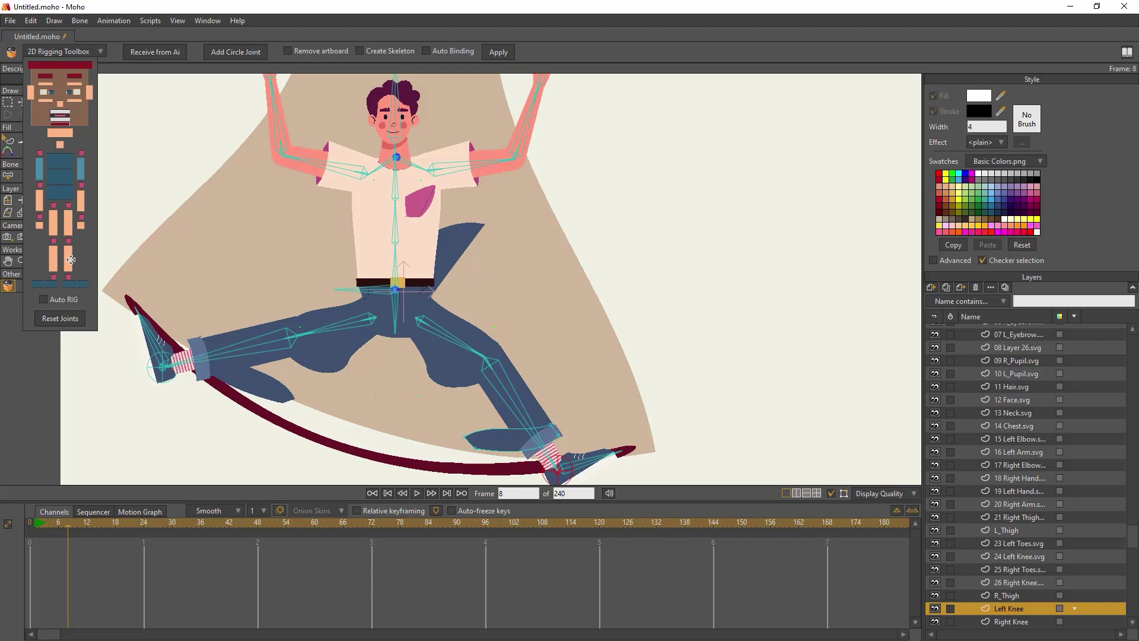
pyautogui.click(439, 249)
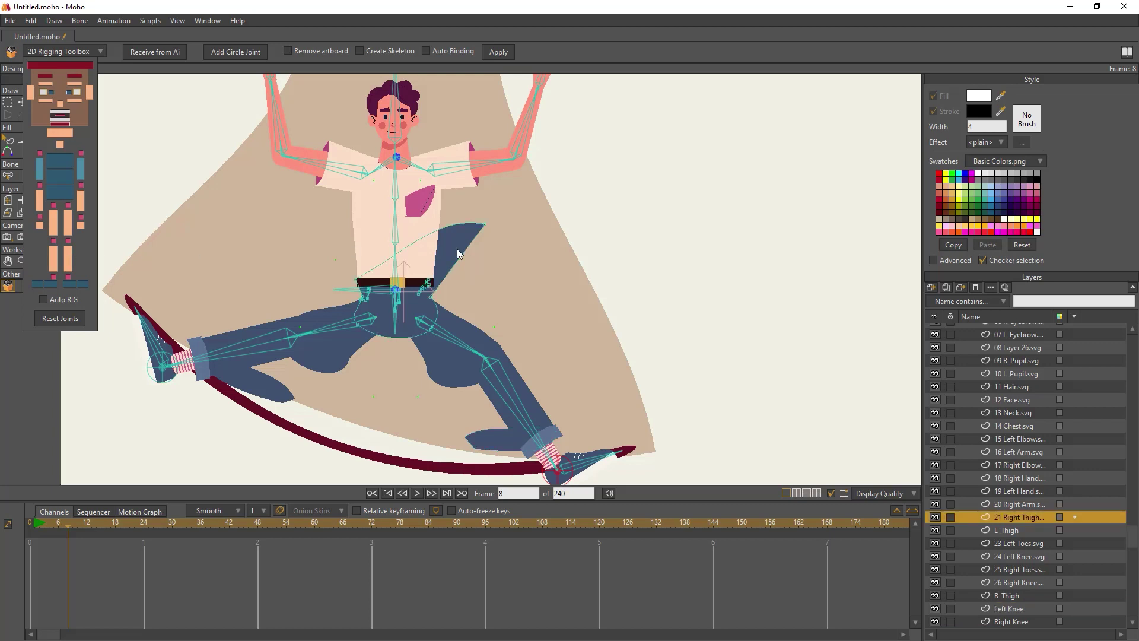
pyautogui.click(59, 193)
pyautogui.click(498, 52)
pyautogui.moveTo(162, 375); pyautogui.dragTo(419, 371)
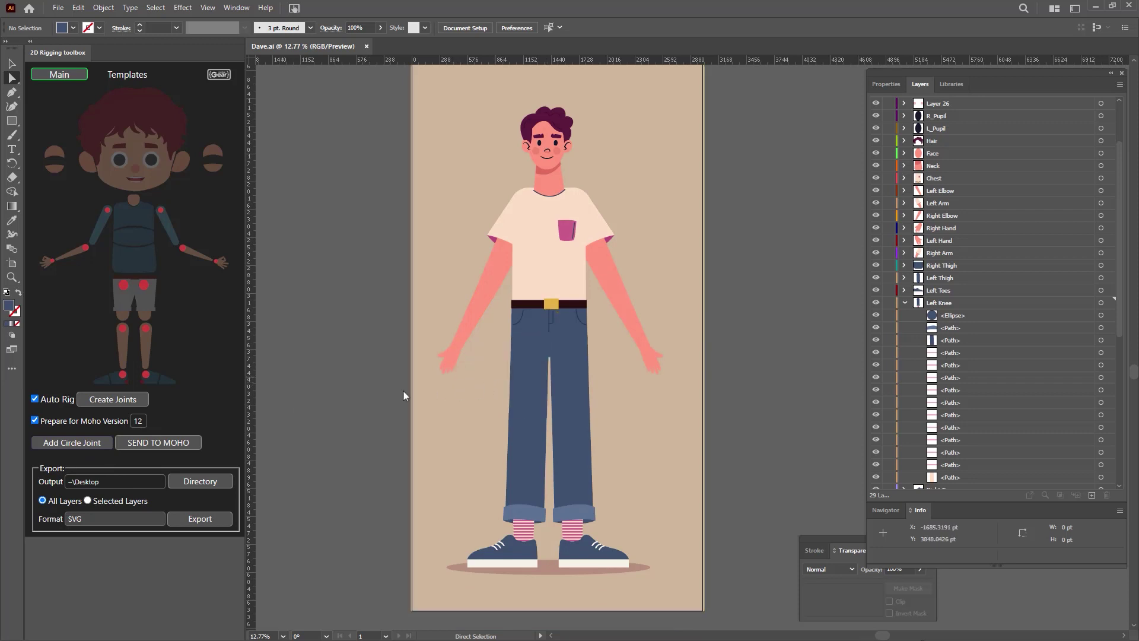
# Change the target Moho version to 14 and send the character to Moho.
pyautogui.click(137, 421)
pyautogui.click(140, 481)
pyautogui.click(159, 442)
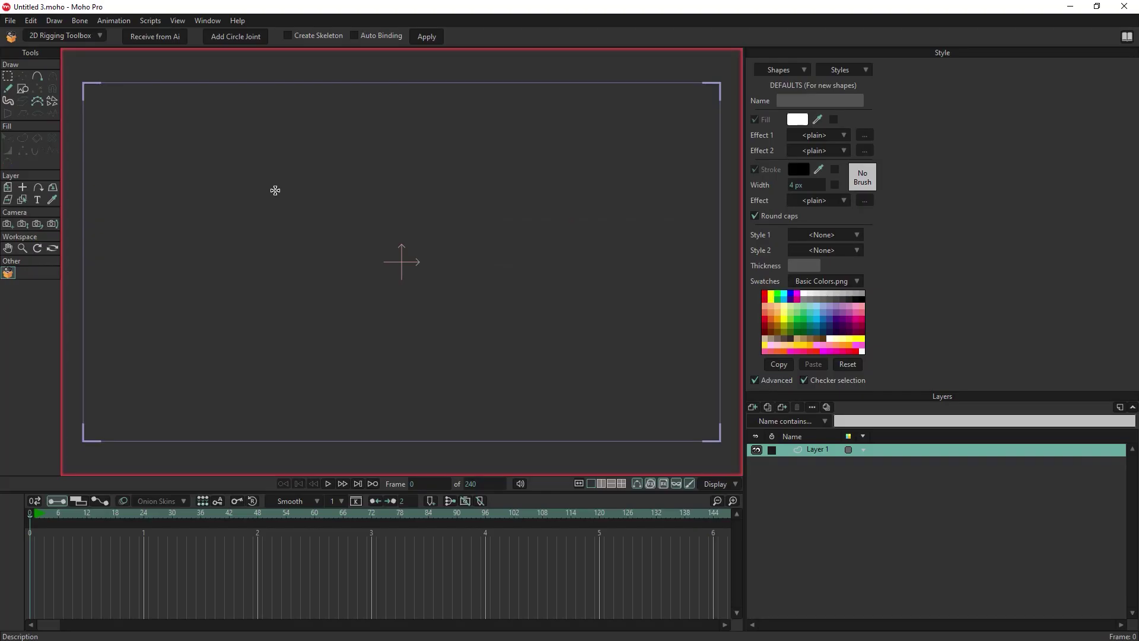
# Receive the artwork from Illustrator, confirm the Import SVG files dialog, and expand Layer 27.
pyautogui.click(156, 40)
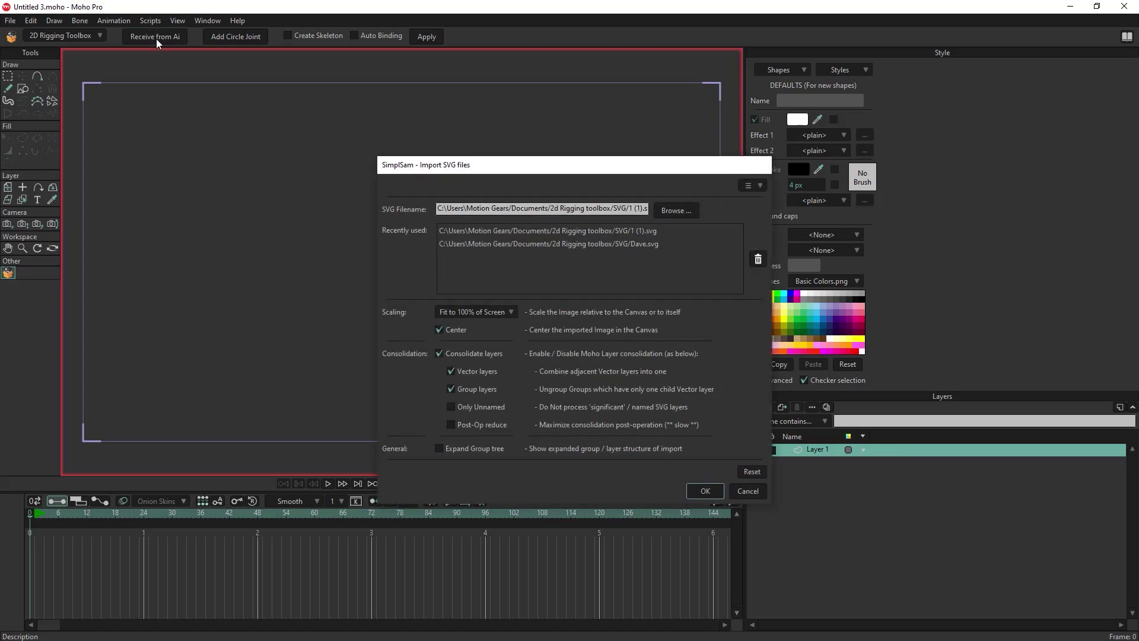
pyautogui.click(705, 490)
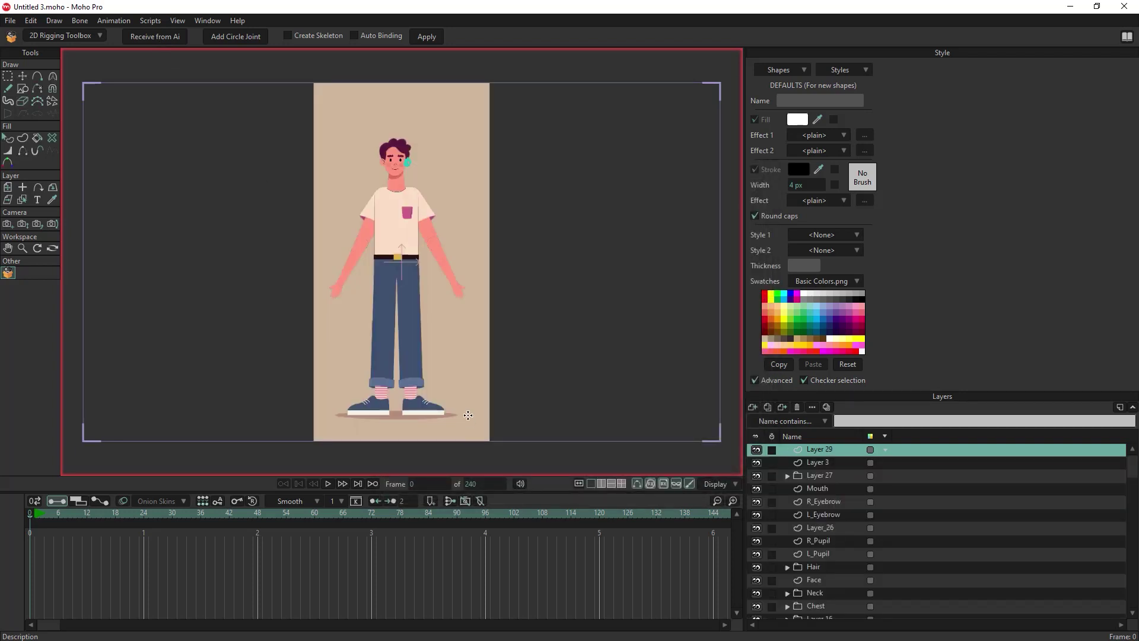
pyautogui.click(820, 462)
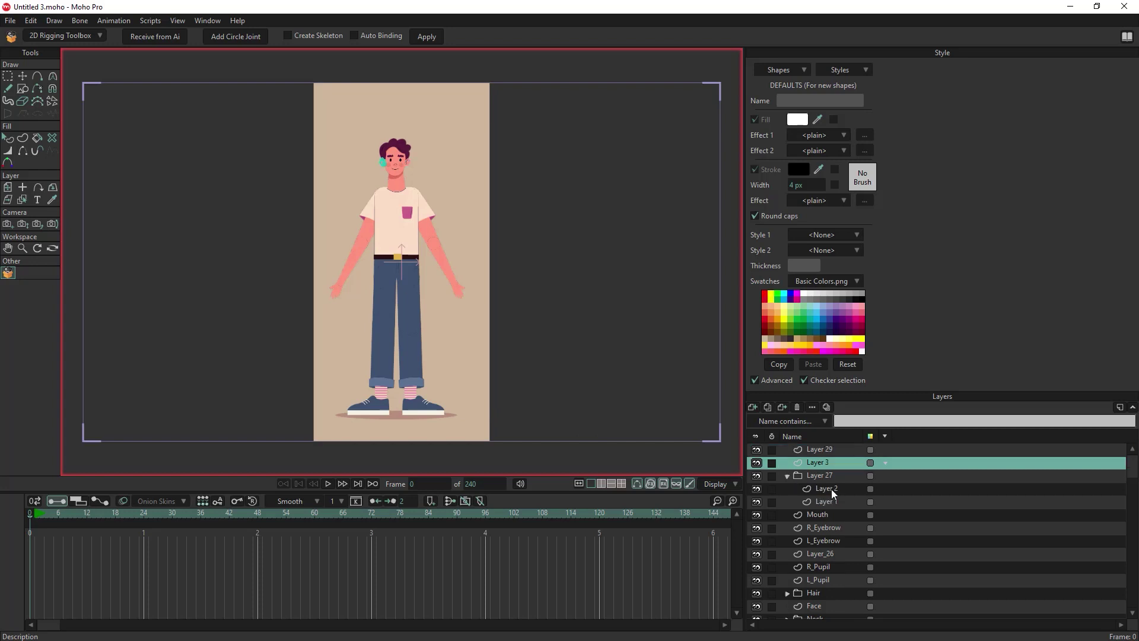
pyautogui.click(831, 489)
pyautogui.scroll(-1, 820, 522)
pyautogui.click(830, 505)
# Step through the imported layers, finding generic names like Layer 29, Layer 16 and Layer 11.
pyautogui.click(825, 540)
pyautogui.scroll(-3, 819, 546)
pyautogui.click(820, 540)
pyautogui.click(821, 566)
pyautogui.scroll(-4, 821, 568)
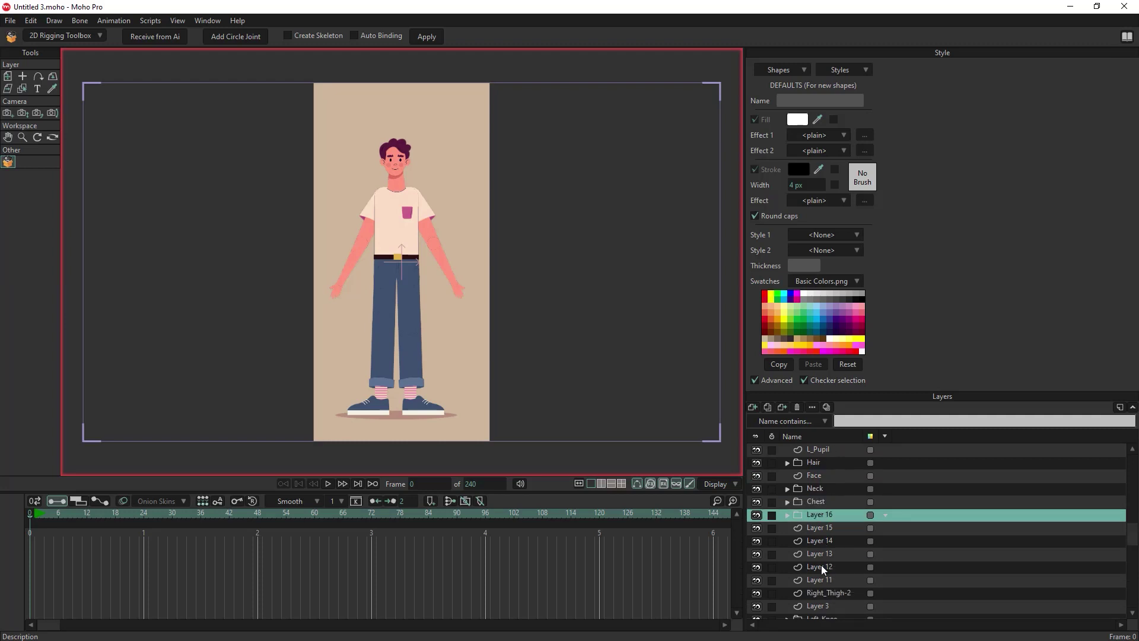
pyautogui.scroll(-5, 821, 565)
pyautogui.click(827, 489)
pyautogui.click(828, 475)
pyautogui.click(828, 501)
pyautogui.click(825, 514)
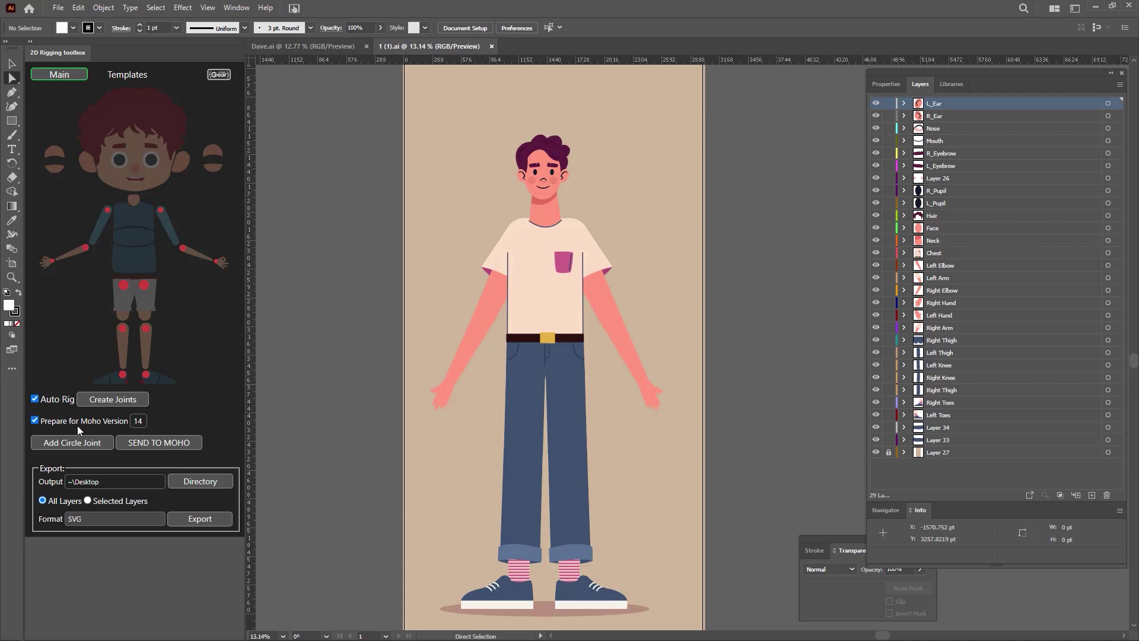
# Send the character with renamed layers like L_Ear and Left Arm to Moho again.
pyautogui.click(193, 443)
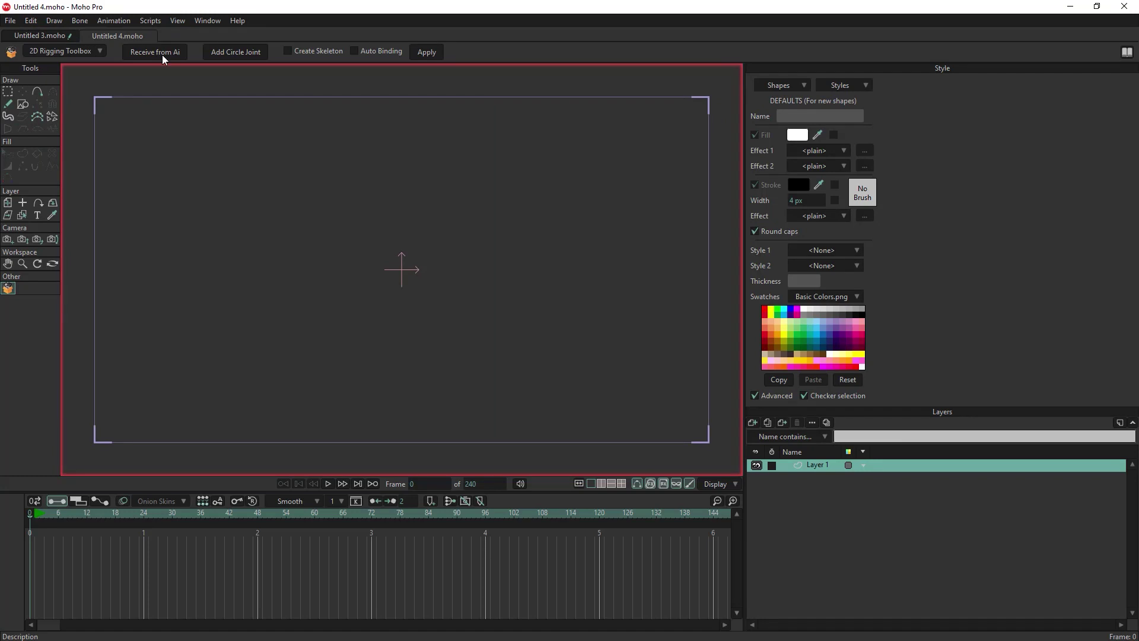
# Import the artwork into Untitled 4 and check names like R_Eyebrow, L_Ear and Mouth.
pyautogui.click(163, 54)
pyautogui.click(700, 491)
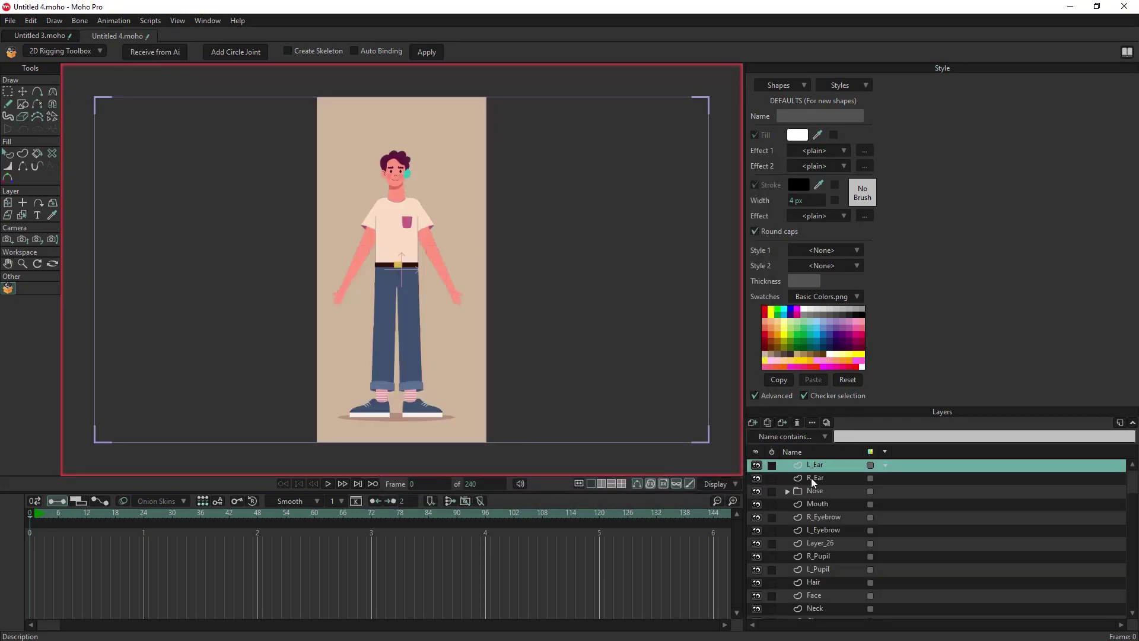
pyautogui.click(824, 517)
pyautogui.scroll(-2, 829, 524)
pyautogui.scroll(-3, 829, 524)
pyautogui.scroll(-3, 829, 524)
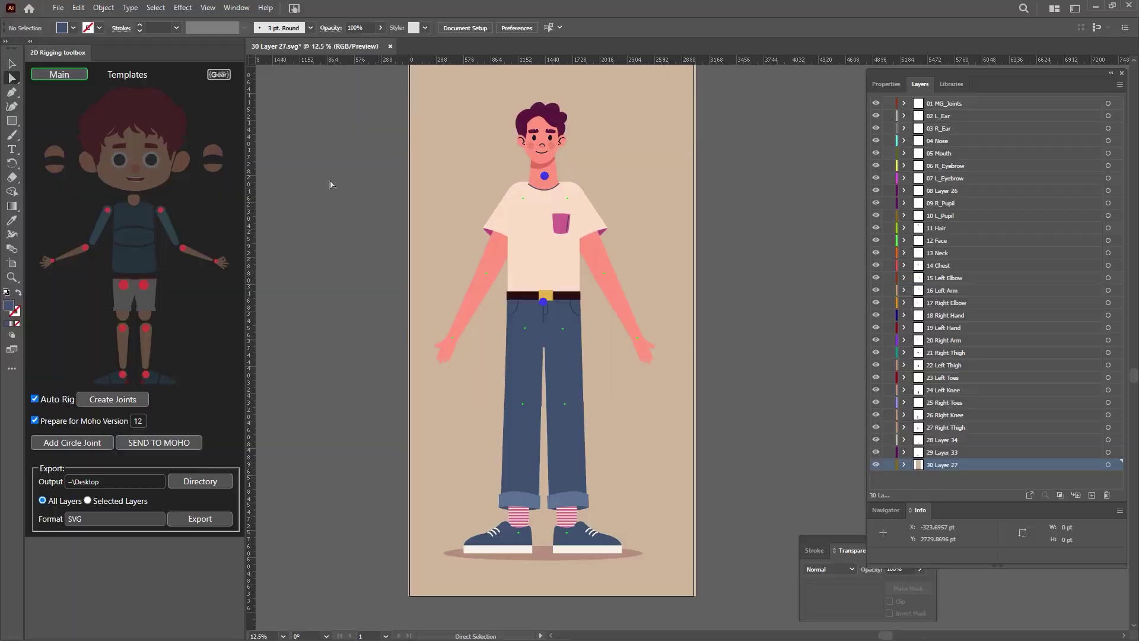
# Pull the right forearm up-left off the upper arm, add a circle joint at its end, and reselect it.
pyautogui.scroll(-2, 356, 201)
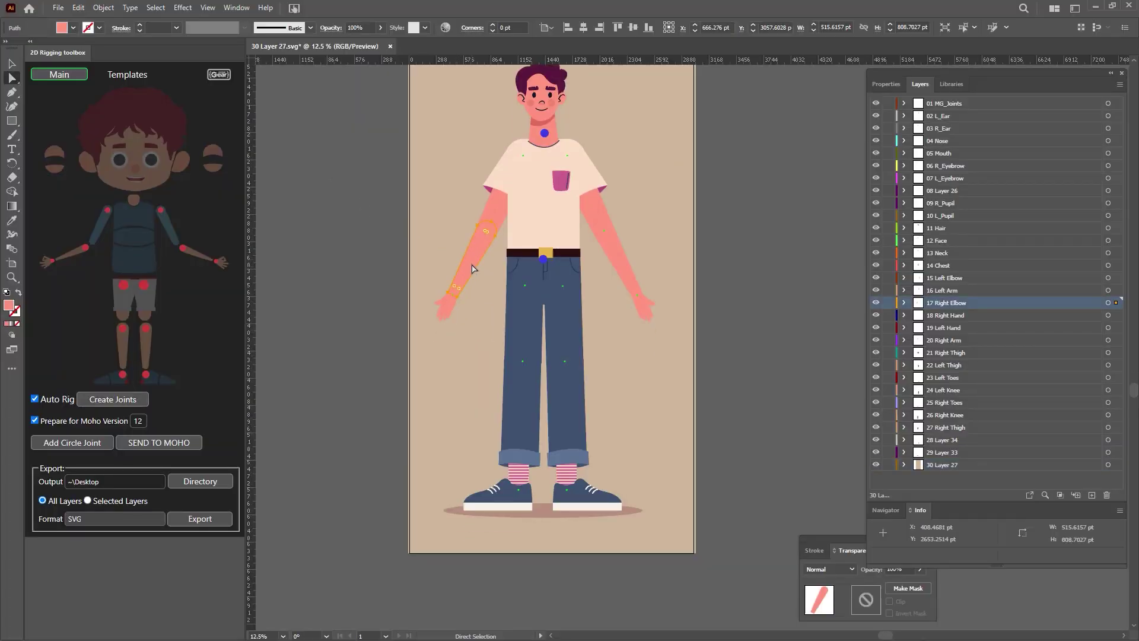
pyautogui.moveTo(470, 273); pyautogui.dragTo(436, 252)
pyautogui.scroll(3, 436, 252)
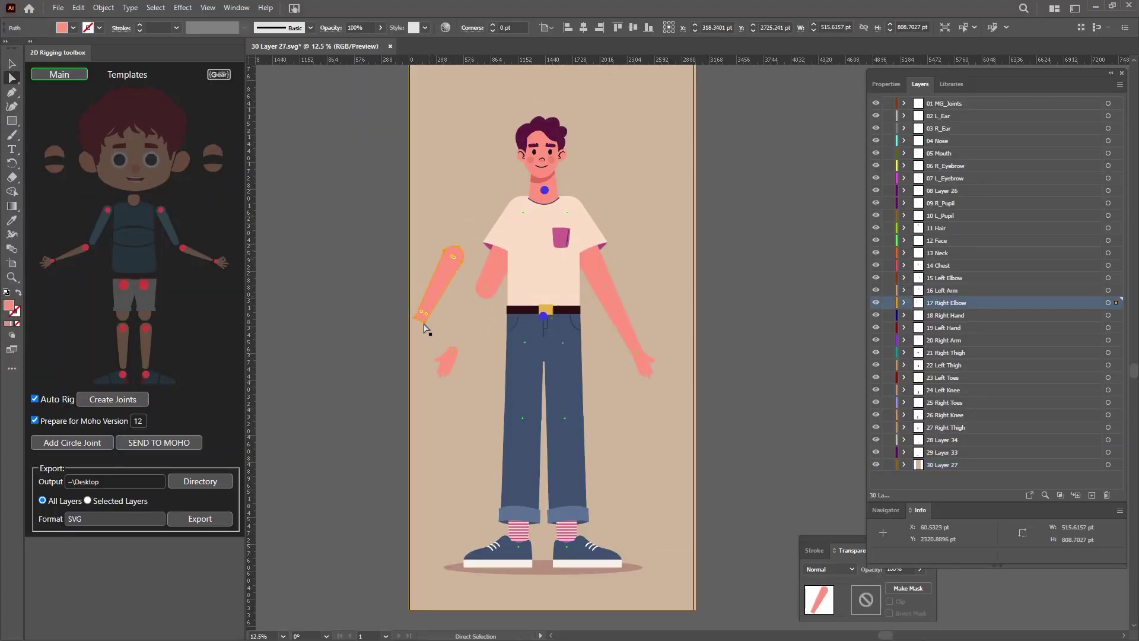
pyautogui.click(415, 320)
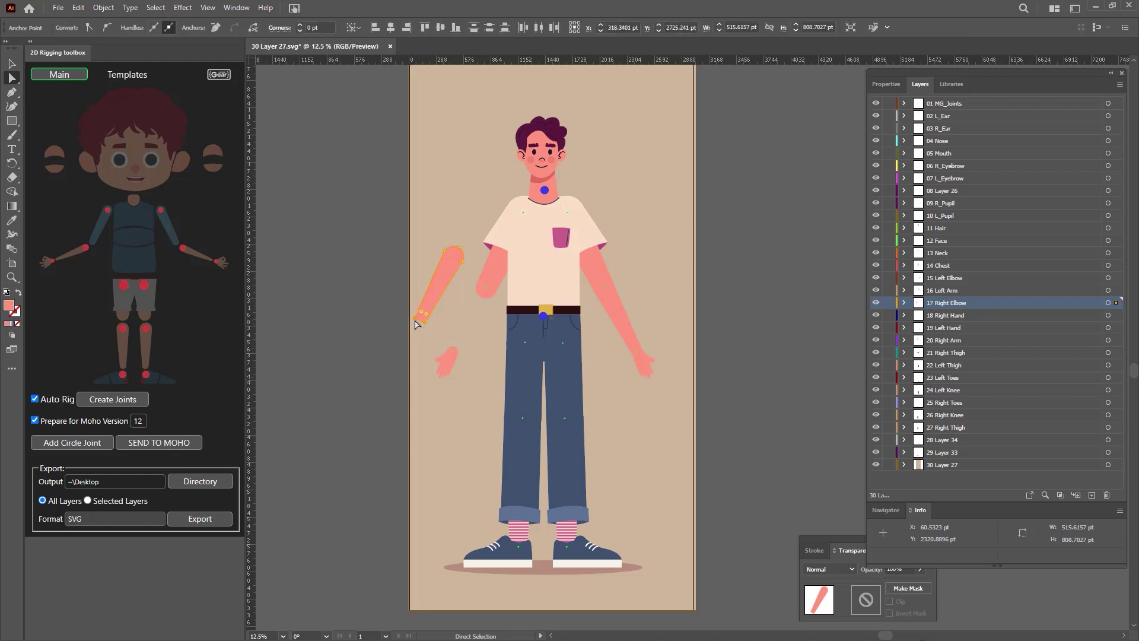
pyautogui.click(76, 449)
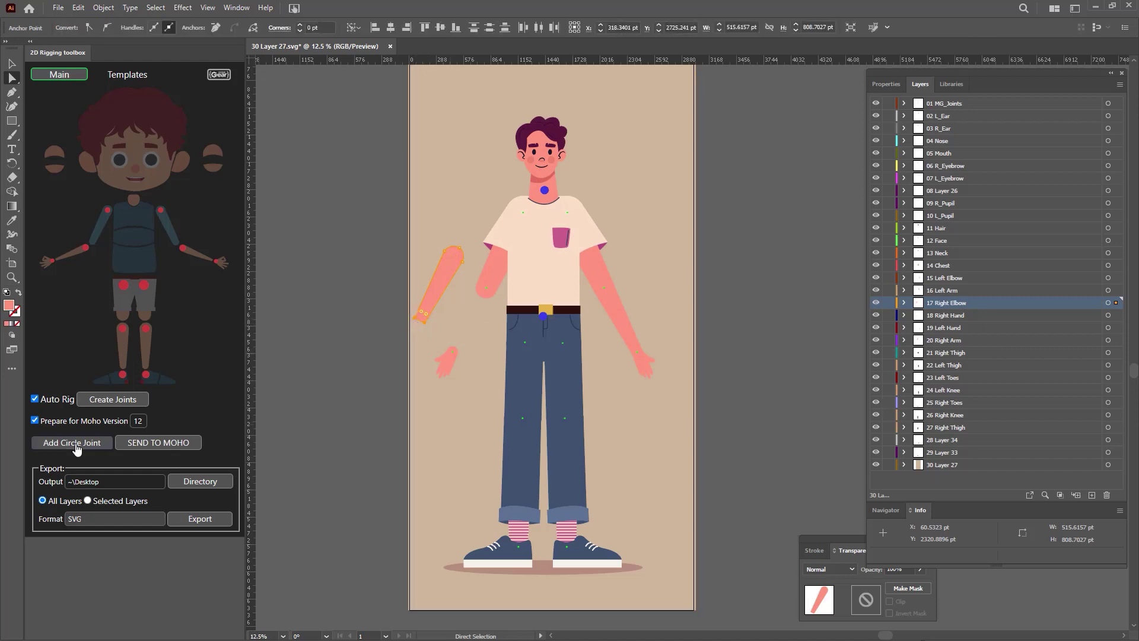
pyautogui.click(430, 356)
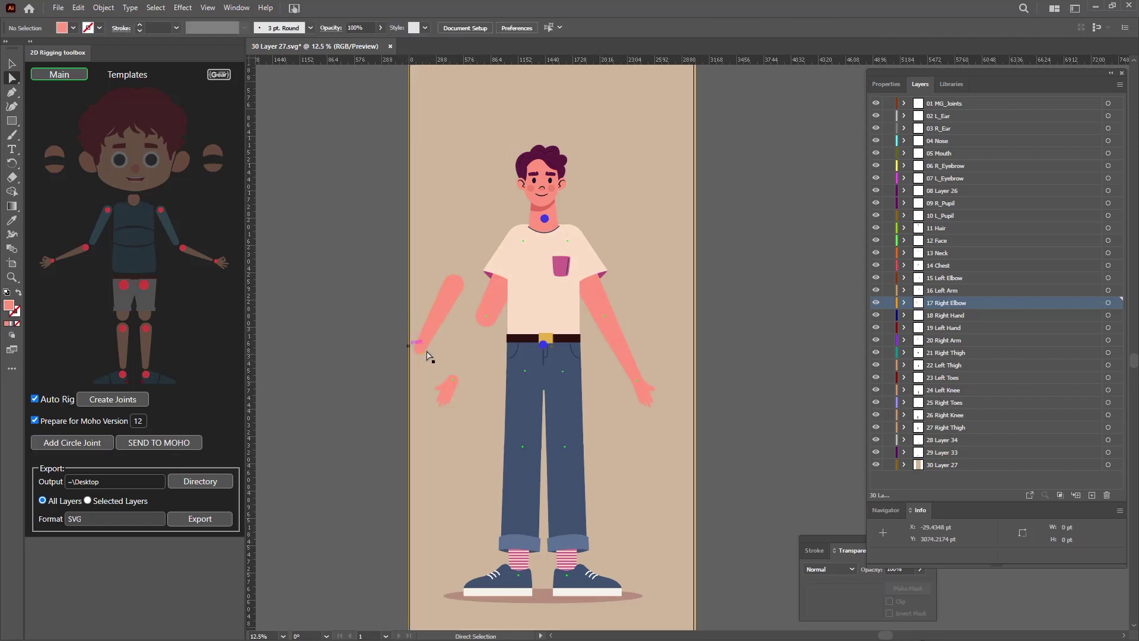
pyautogui.click(427, 345)
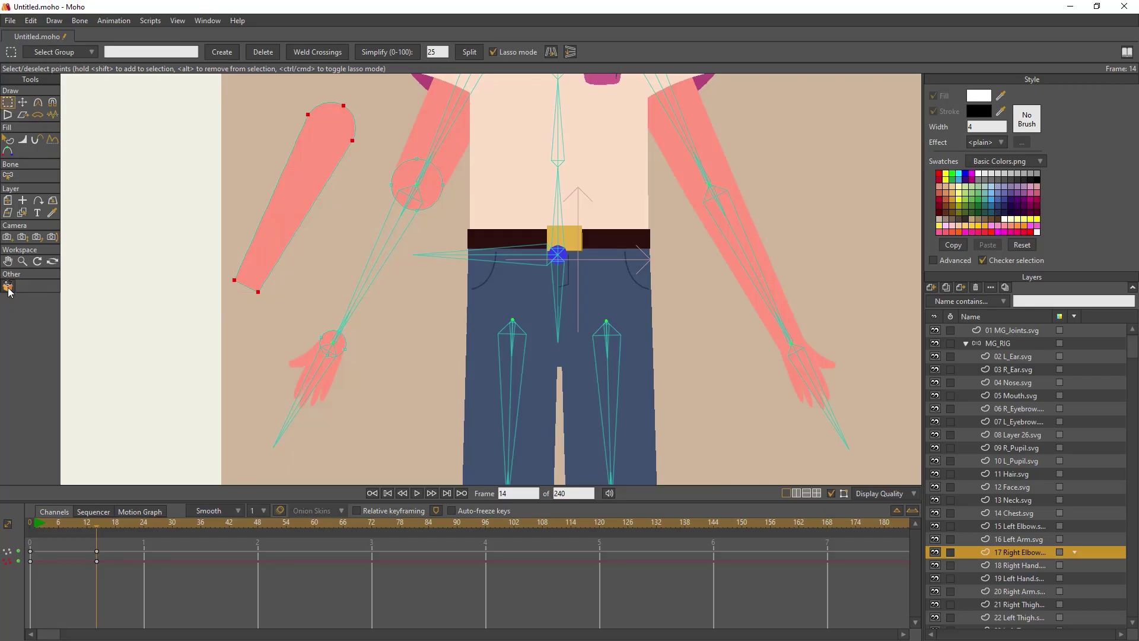
# Add a circle joint at the forearm's end and fill it with the arm's pink, width 1.
pyautogui.click(8, 287)
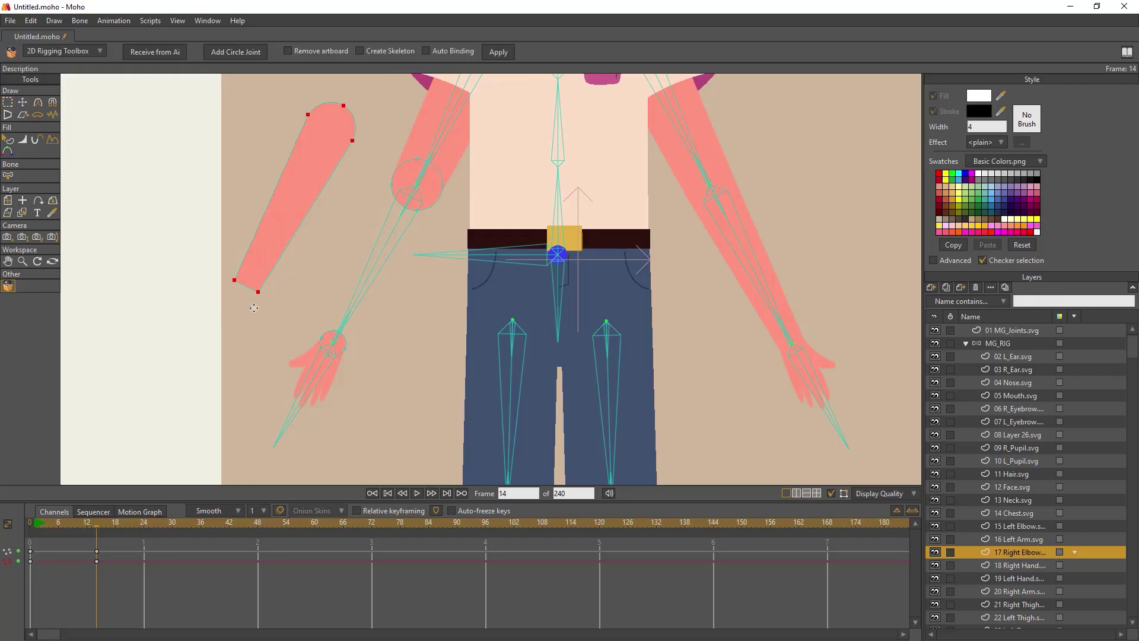
pyautogui.click(241, 53)
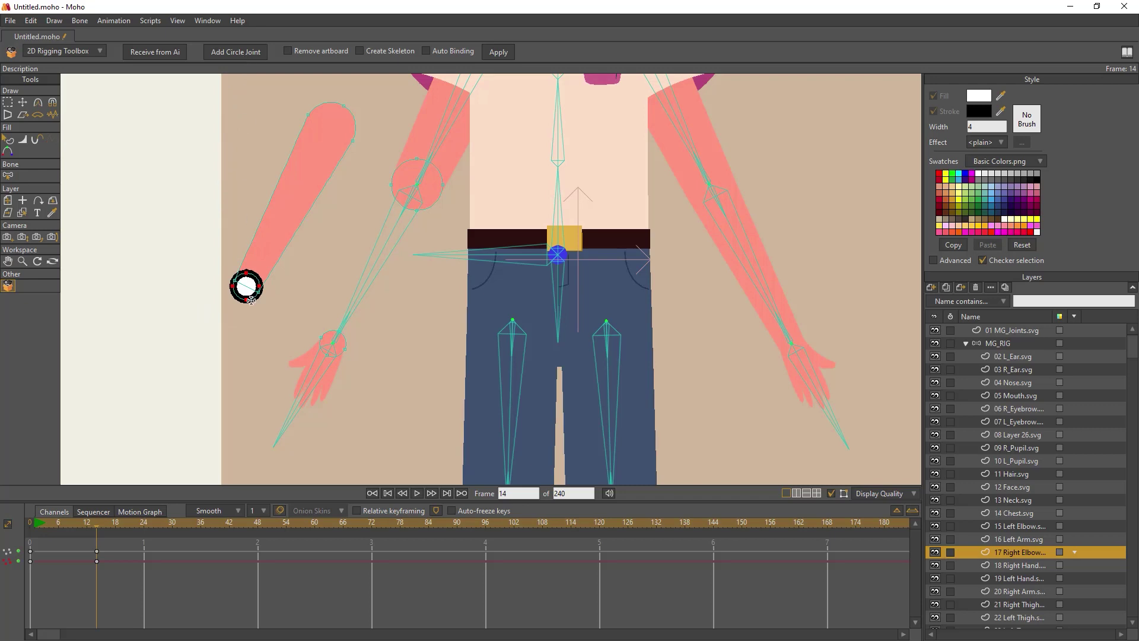
pyautogui.press('q')
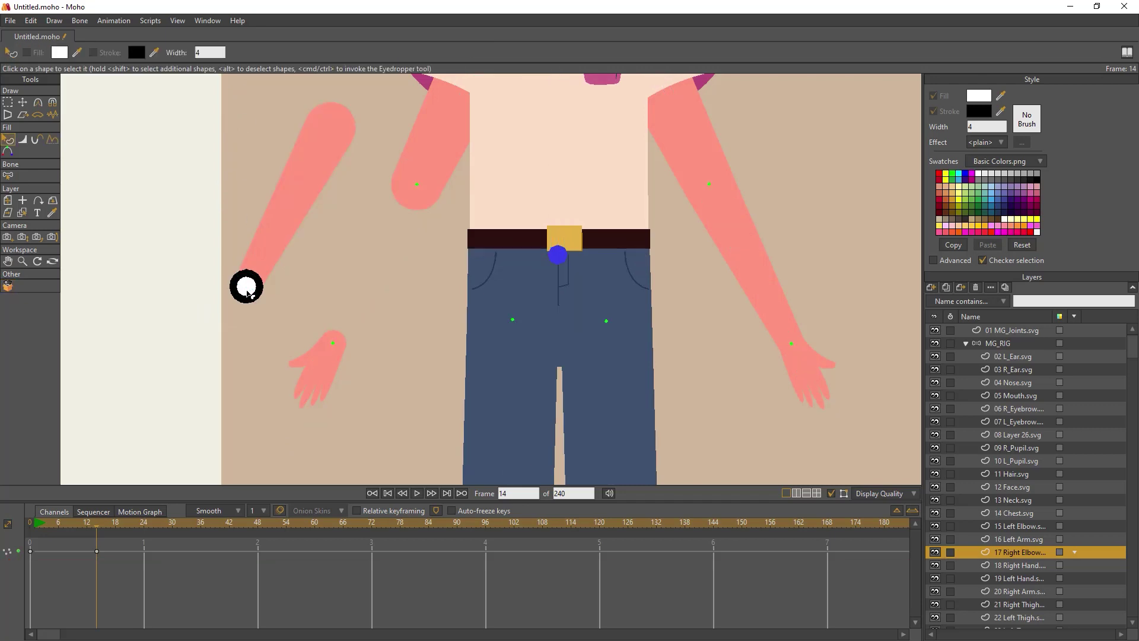
pyautogui.click(246, 291)
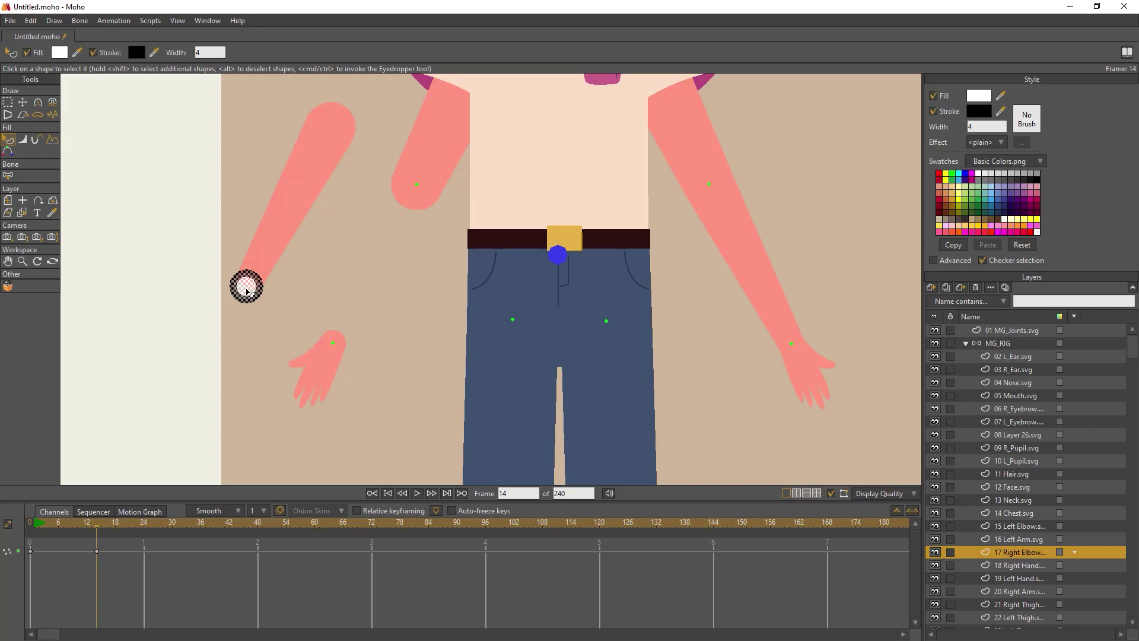
pyautogui.keyDown('ctrl'); pyautogui.click(282, 236); pyautogui.keyUp('ctrl')
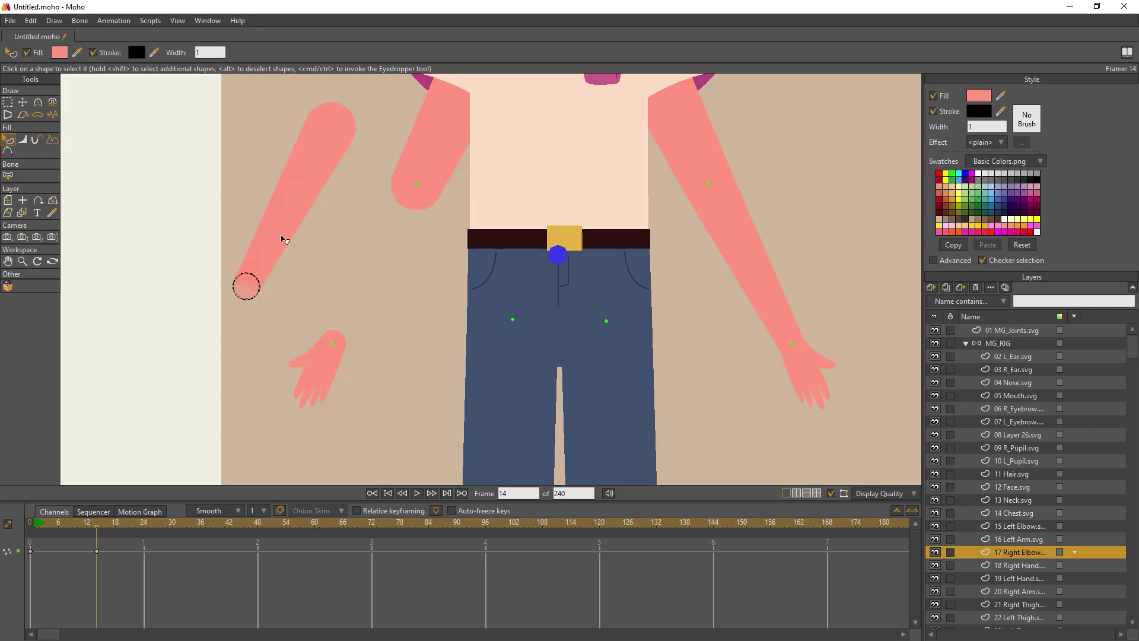
pyautogui.click(198, 266)
pyautogui.click(255, 278)
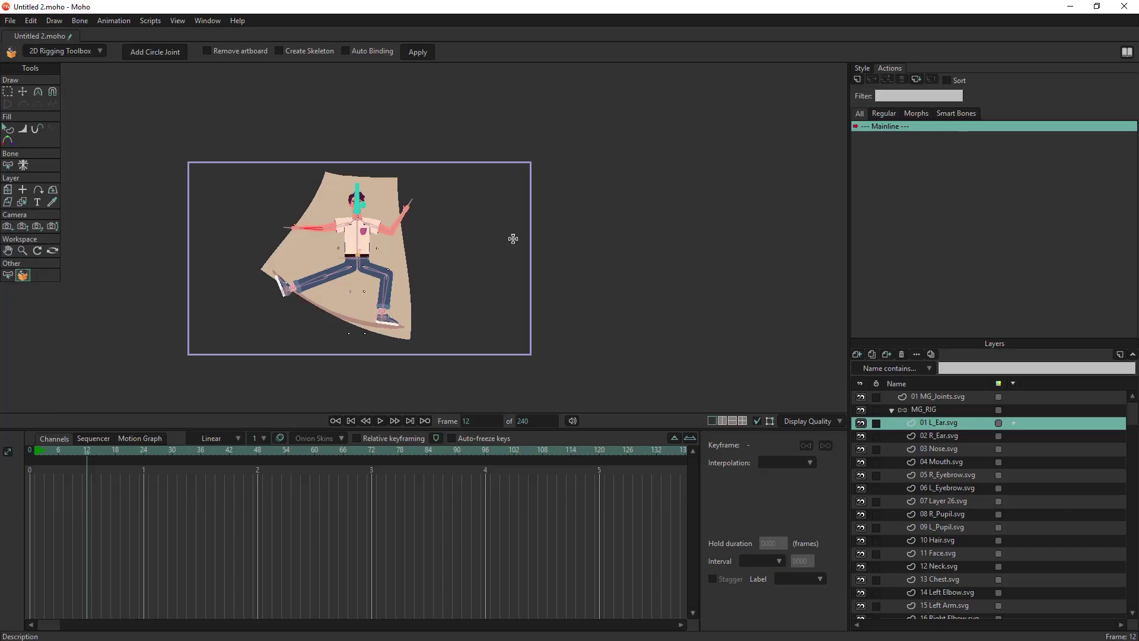
# Rename the selected layer via the rigging diagram, trying Waist, Right Arm and lower-body parts.
pyautogui.click(61, 160)
pyautogui.click(64, 177)
pyautogui.click(69, 219)
pyautogui.click(38, 208)
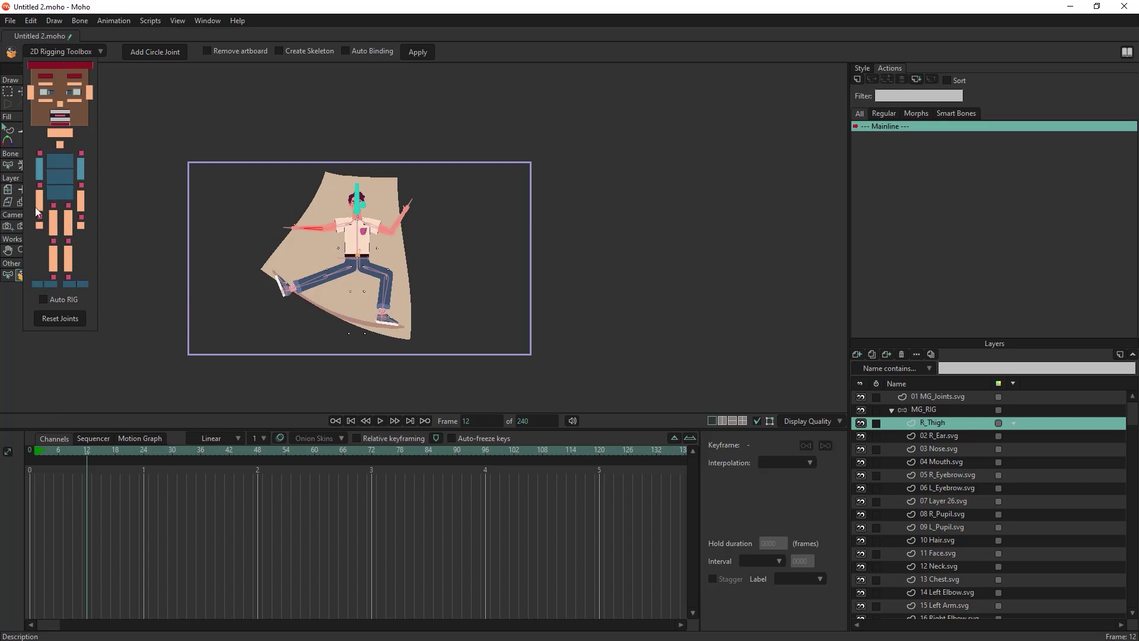
pyautogui.click(82, 168)
pyautogui.click(83, 197)
pyautogui.click(79, 230)
# Rename the layer to Left Tip-toes and open the Documents 2d Rigging toolbox folder.
pyautogui.click(65, 262)
pyautogui.click(48, 284)
pyautogui.click(67, 284)
pyautogui.click(68, 48)
pyautogui.click(69, 48)
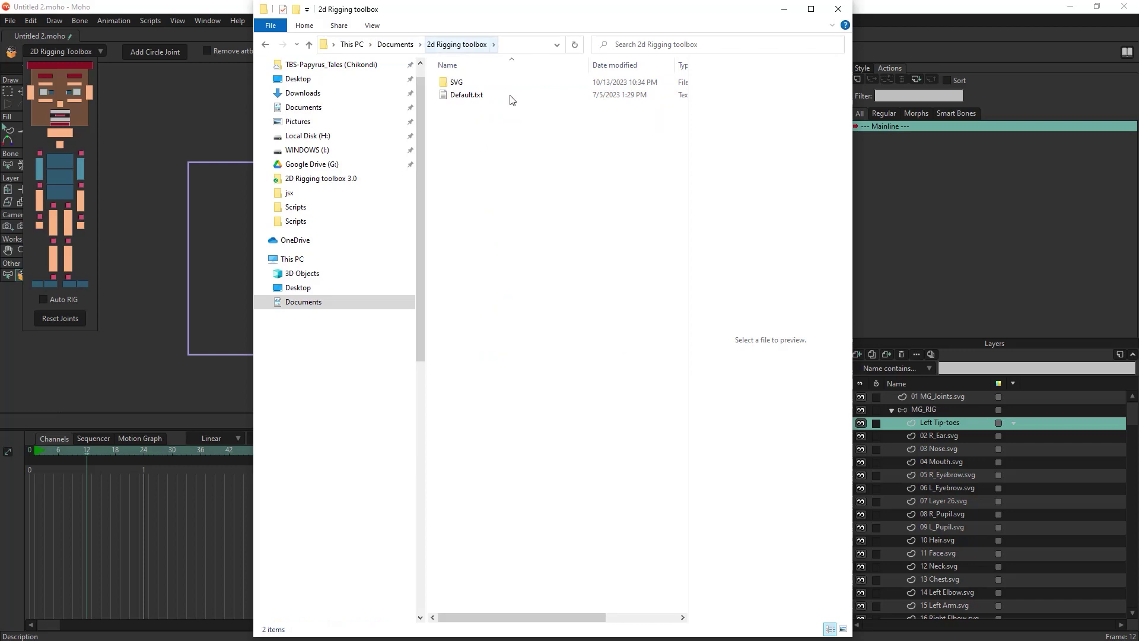
# Open Default.txt in Notepad and review its list of body-part names.
pyautogui.click(467, 96)
pyautogui.doubleClick(466, 97)
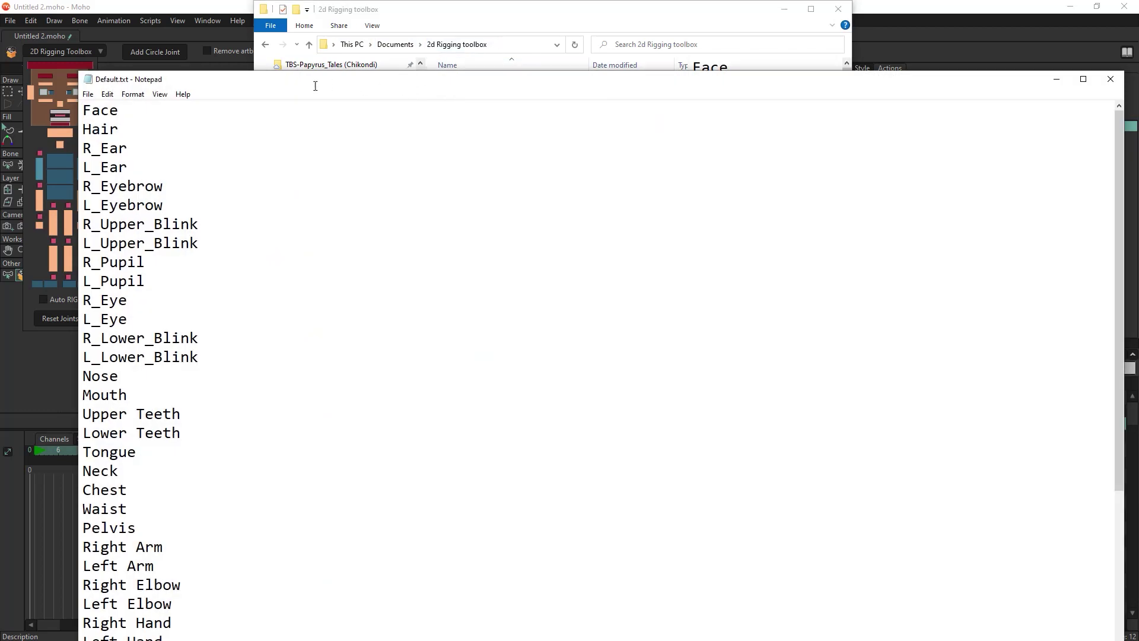
pyautogui.moveTo(485, 29); pyautogui.dragTo(541, 24)
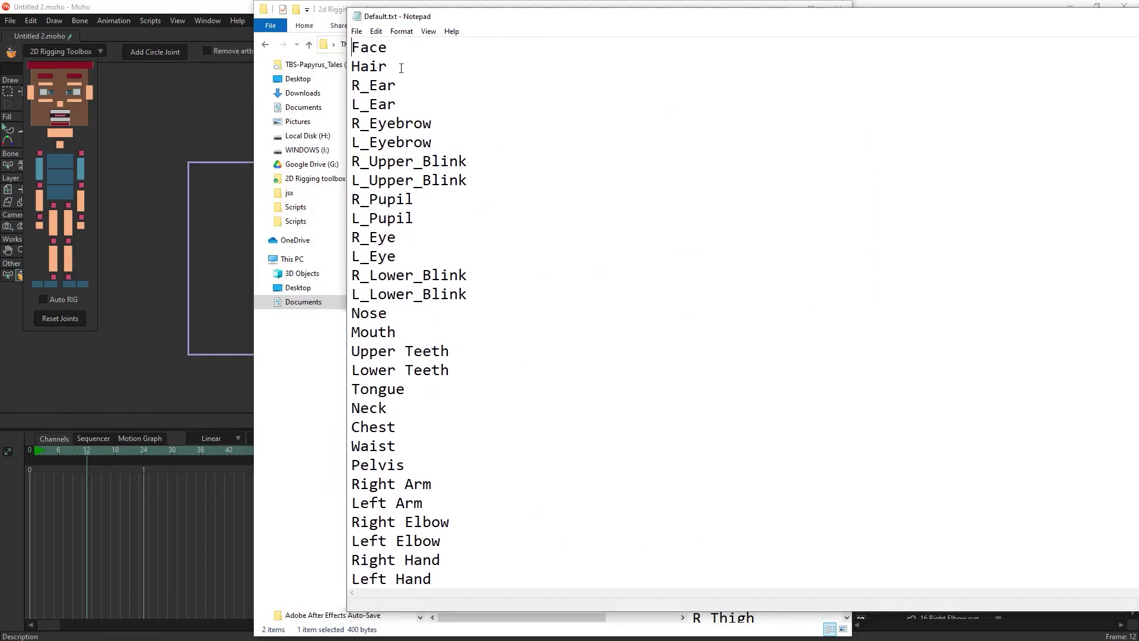
pyautogui.scroll(-4, 401, 68)
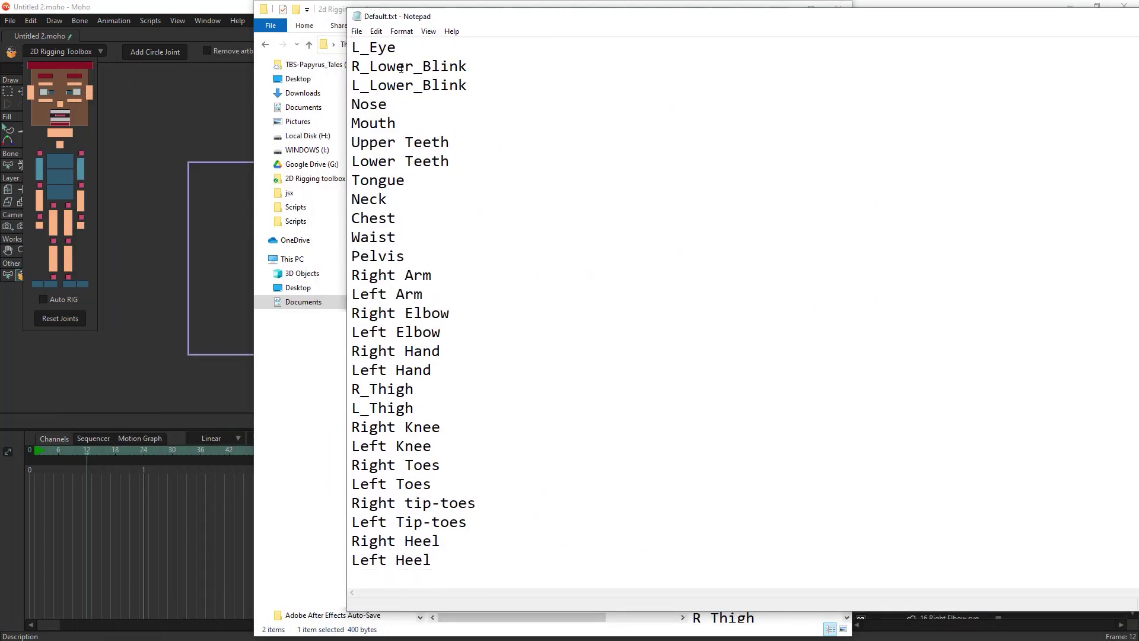
pyautogui.scroll(4, 401, 68)
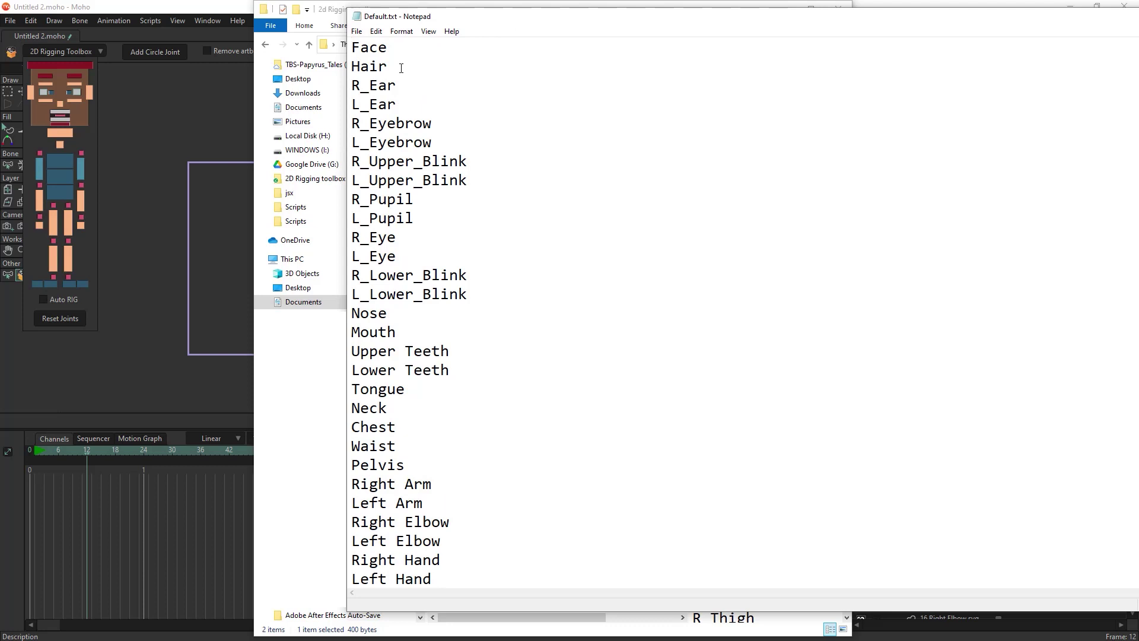
# Replace 'Face' with 'Head' on the first line and return to Moho.
pyautogui.moveTo(389, 48); pyautogui.dragTo(344, 47)
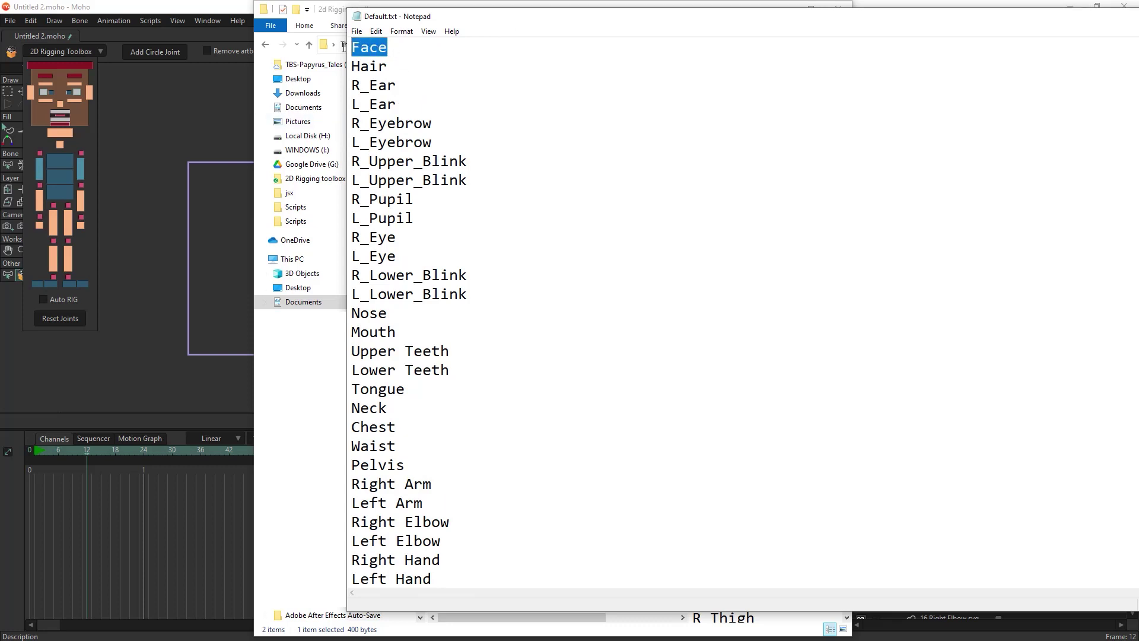
pyautogui.write('Head')
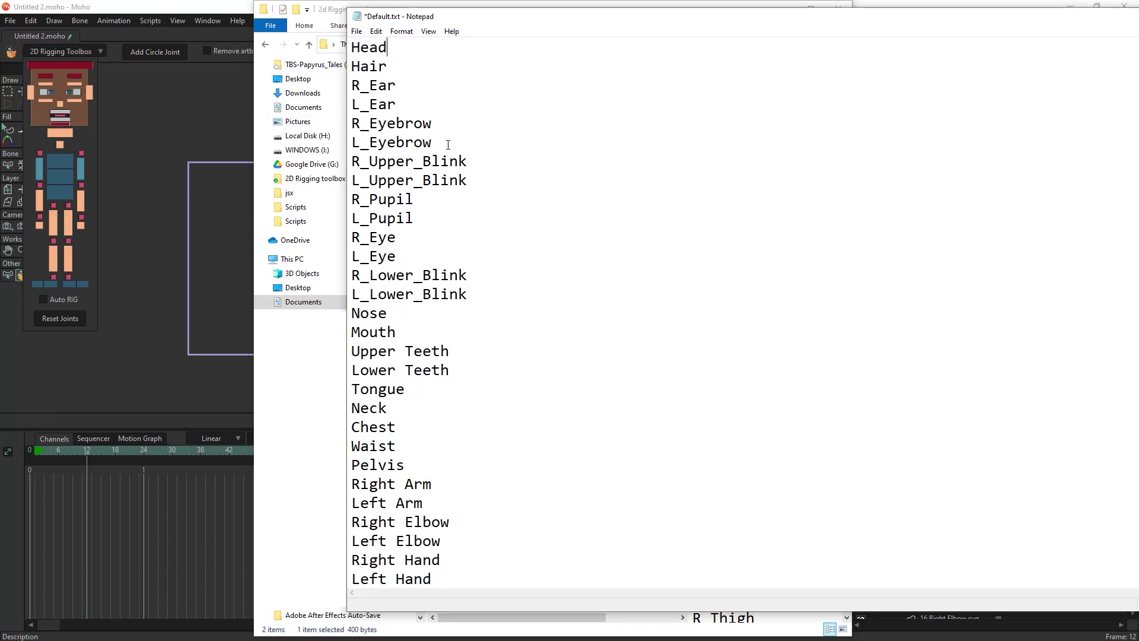
pyautogui.click(137, 9)
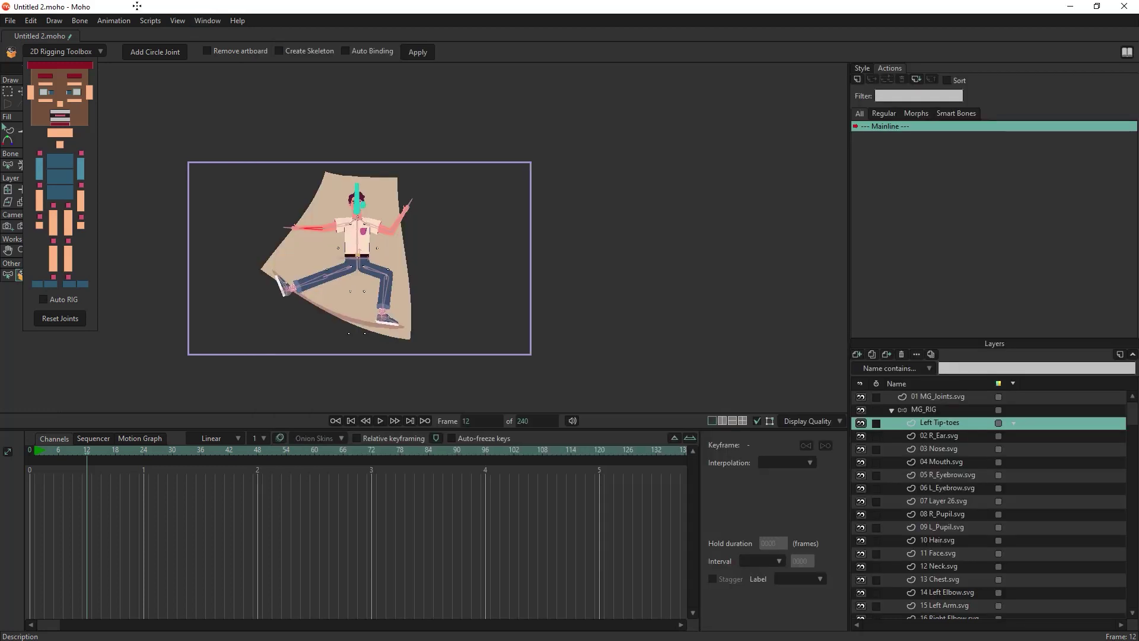
# Use the neck and head joints in the rigging diagram to rename the layer Head.
pyautogui.click(64, 133)
pyautogui.click(62, 51)
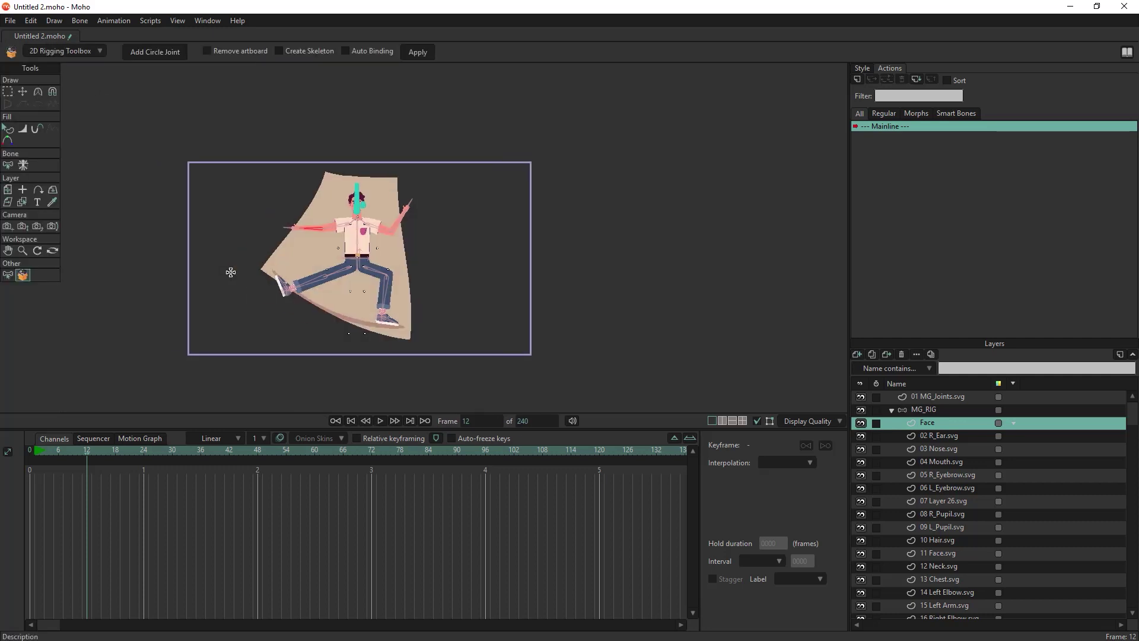
pyautogui.click(83, 53)
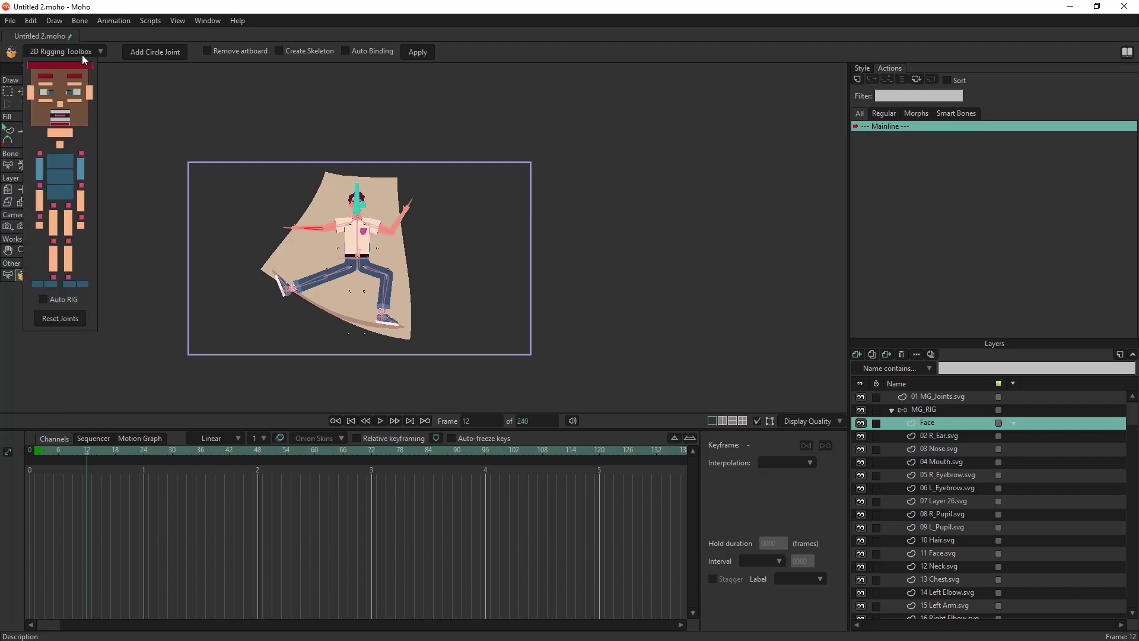
pyautogui.click(65, 132)
# Review the edited joint-name list, then close Notepad.
pyautogui.scroll(-4, 440, 202)
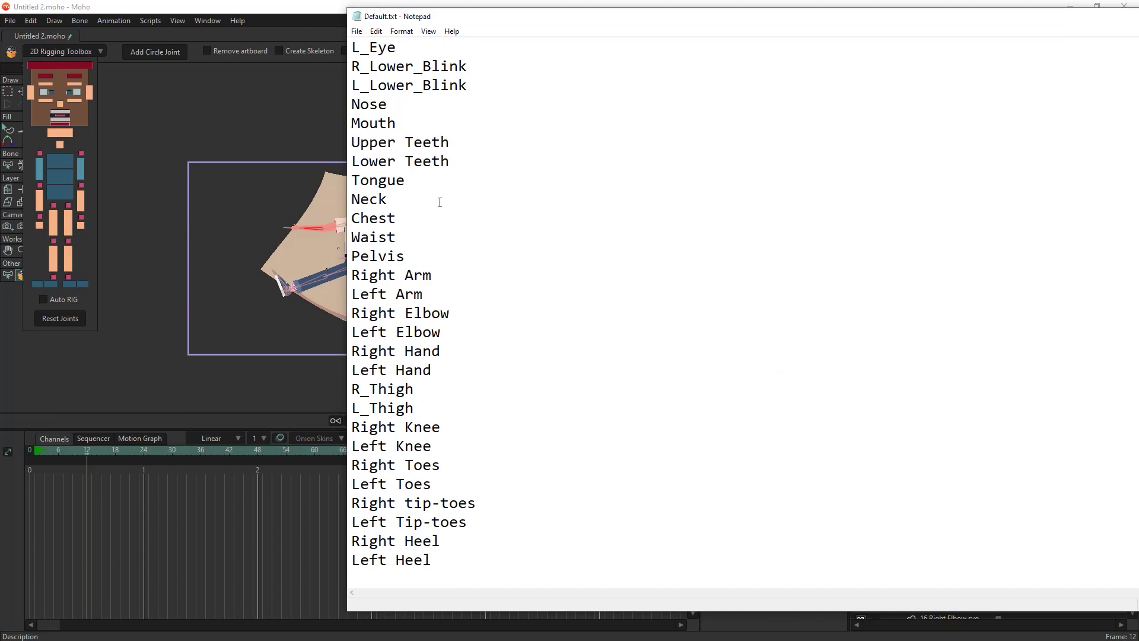
pyautogui.scroll(4, 439, 202)
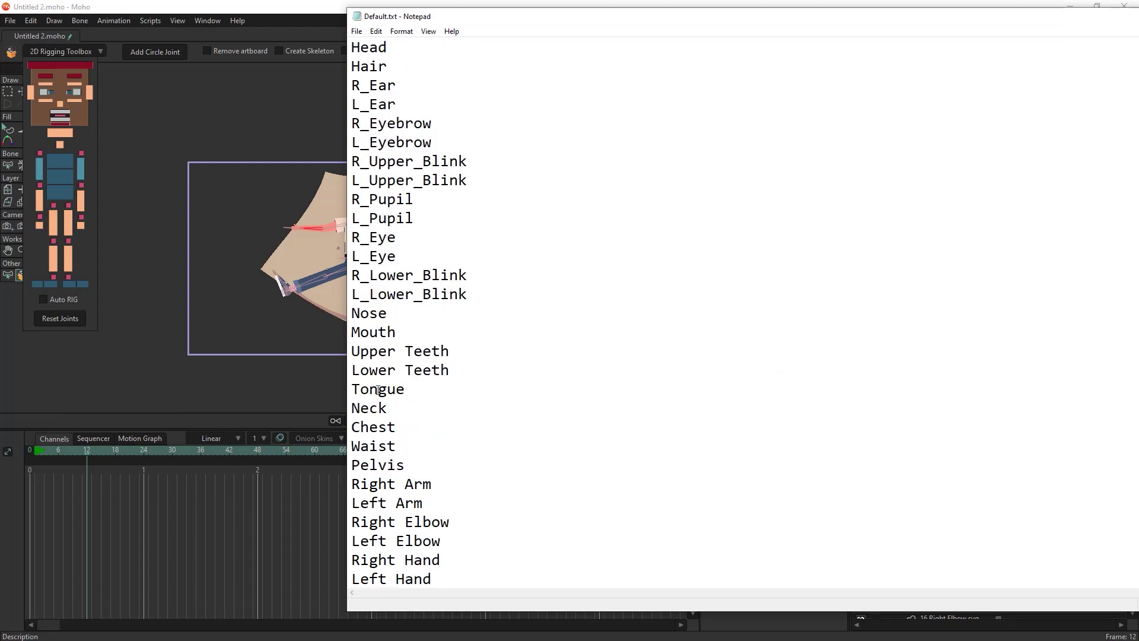
pyautogui.scroll(-4, 376, 394)
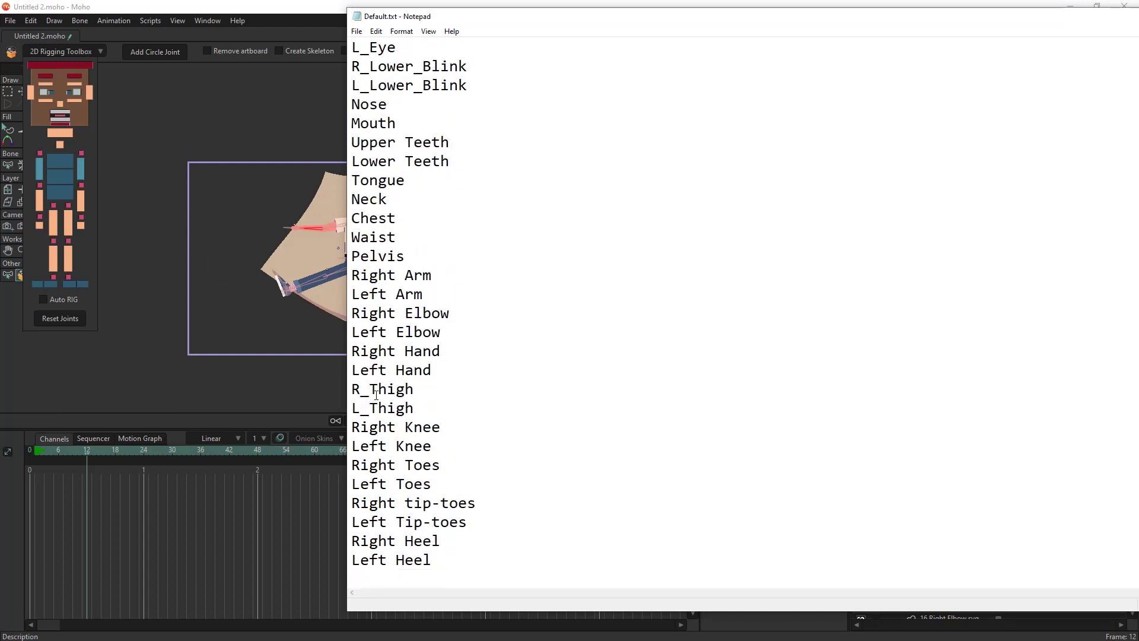
pyautogui.scroll(4, 376, 395)
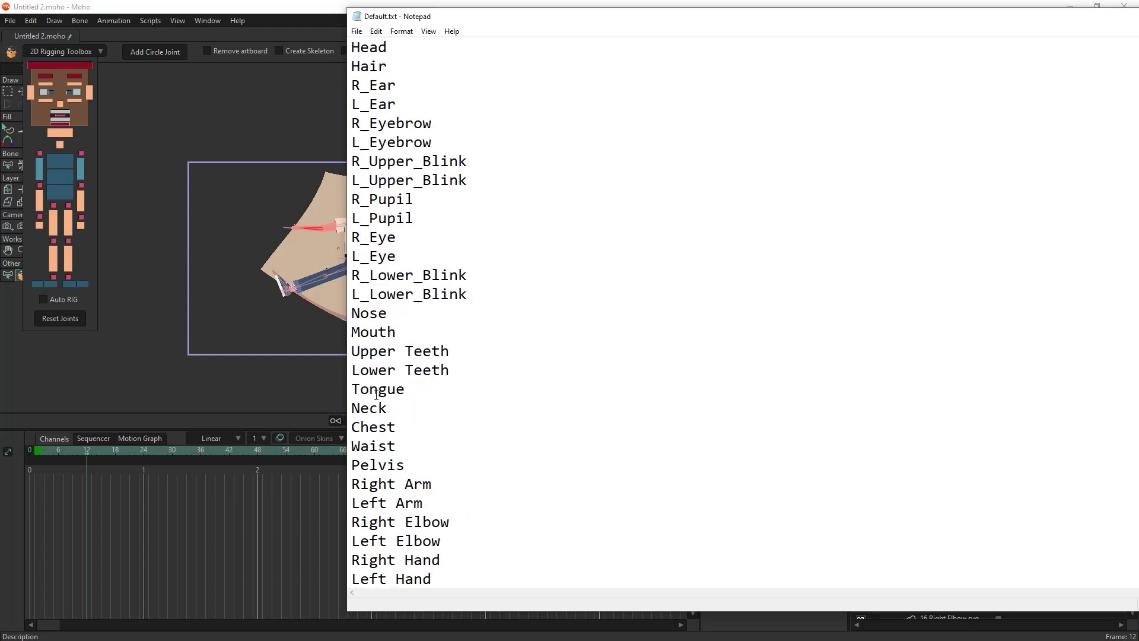
pyautogui.hotkey('alt', 'F4')
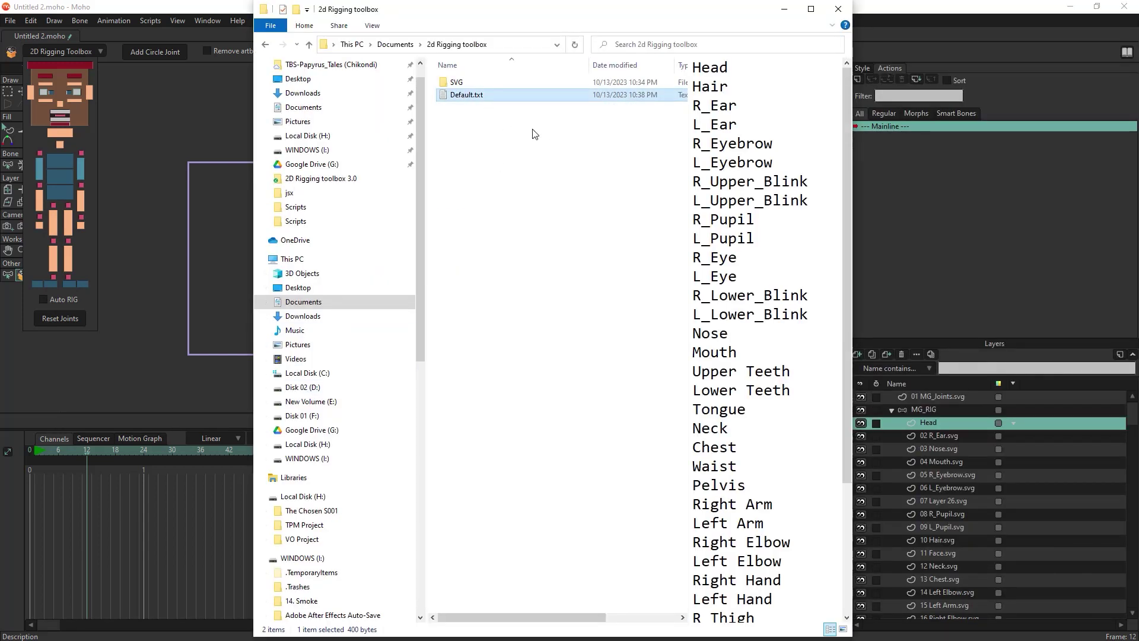
# Permanently delete Default.txt from the toolbox folder and close Explorer.
pyautogui.hotkey('shift', 'Delete')
pyautogui.press('Return')
pyautogui.hotkey('alt', 'F4')
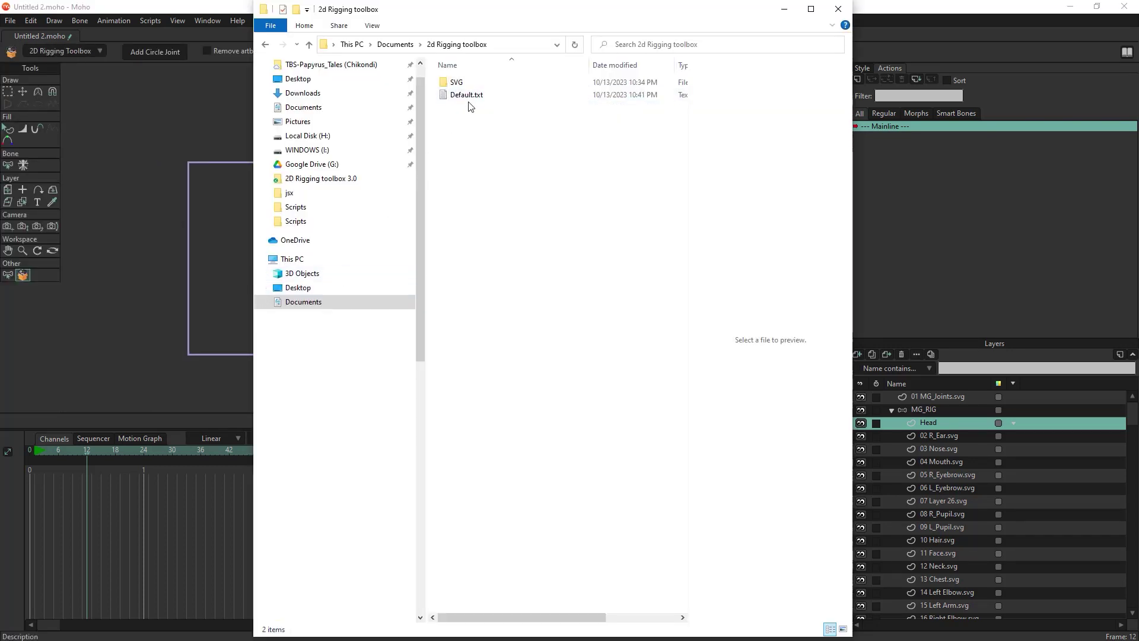
pyautogui.moveTo(466, 94)
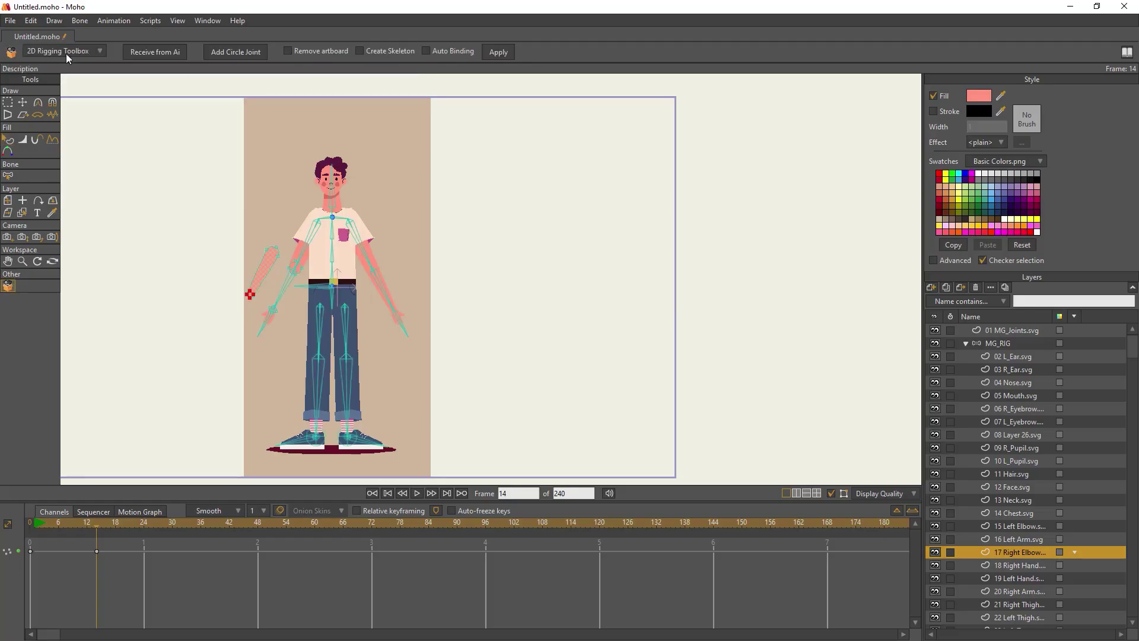
pyautogui.click(66, 53)
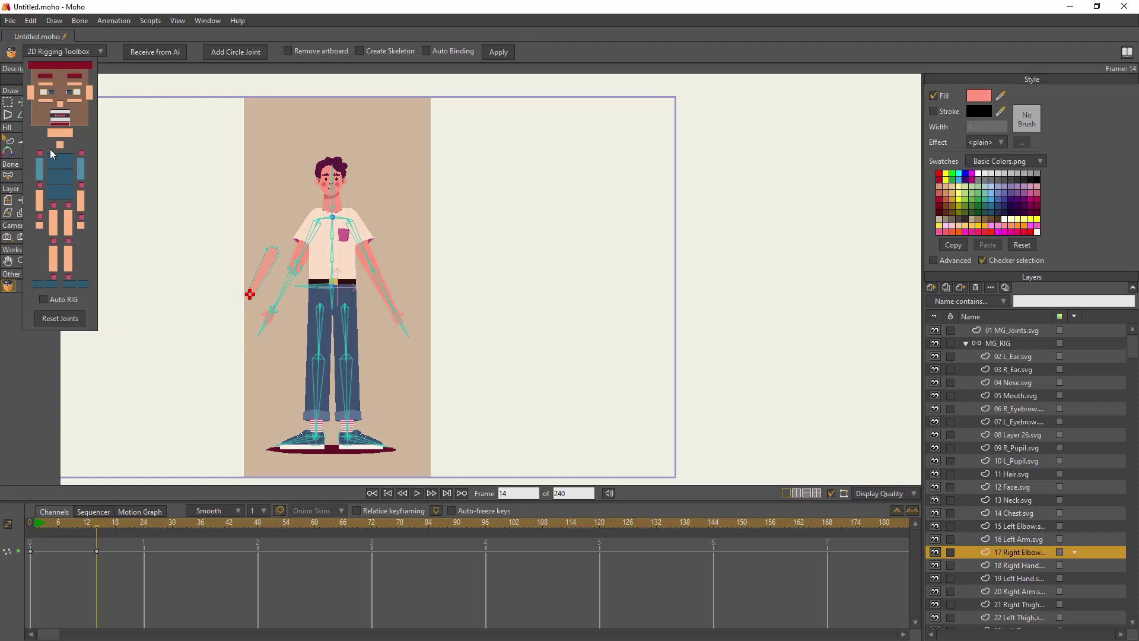
# Close the 2D Rigging Toolbox joint map panel.
pyautogui.click(75, 50)
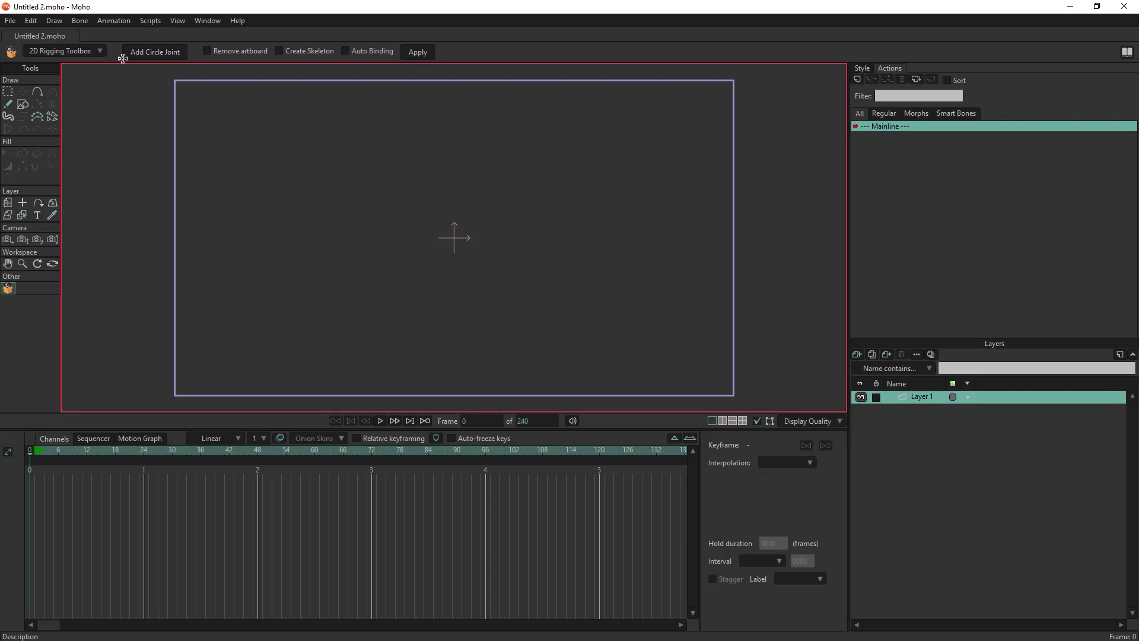
# Import every .svg part file from the SVG folder as separate layers.
pyautogui.click(9, 22)
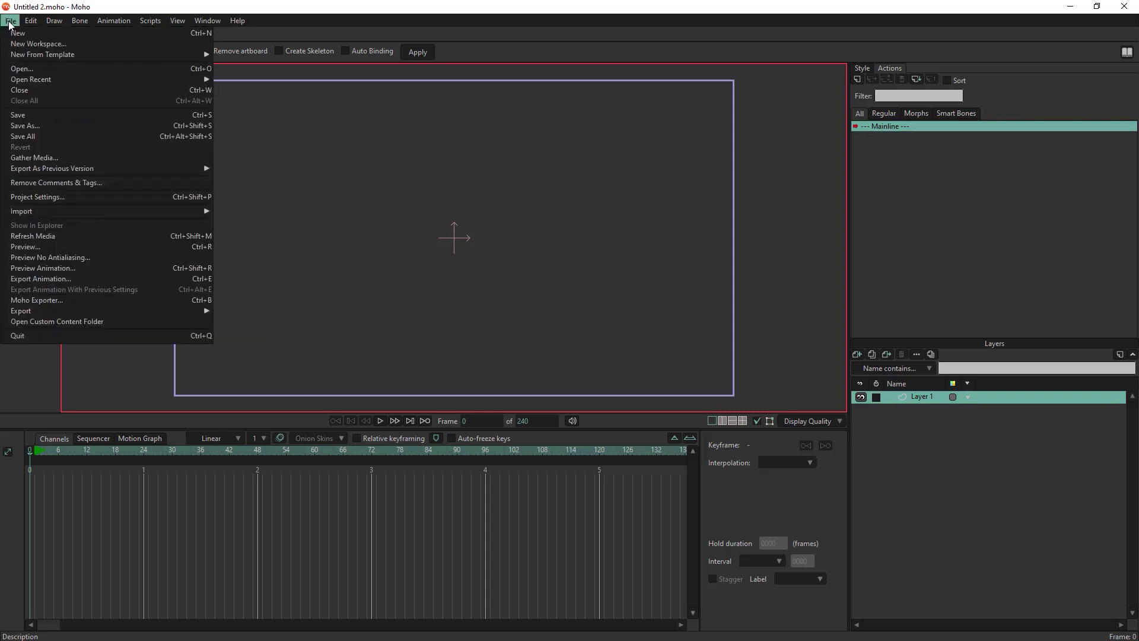
pyautogui.moveTo(51, 169)
pyautogui.click(241, 217)
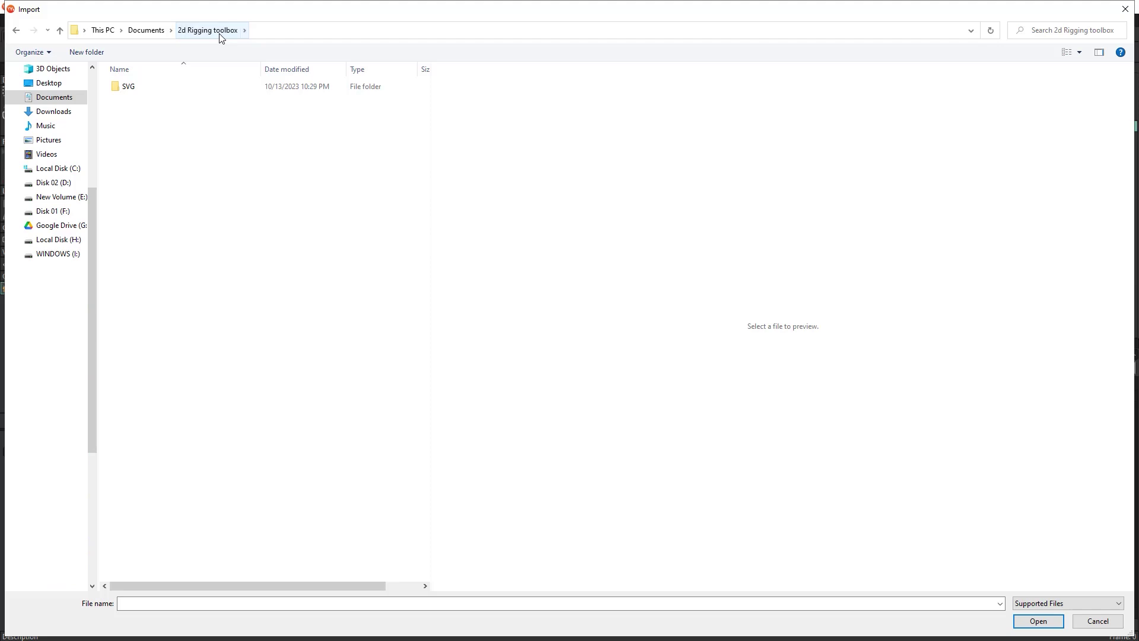
pyautogui.doubleClick(147, 93)
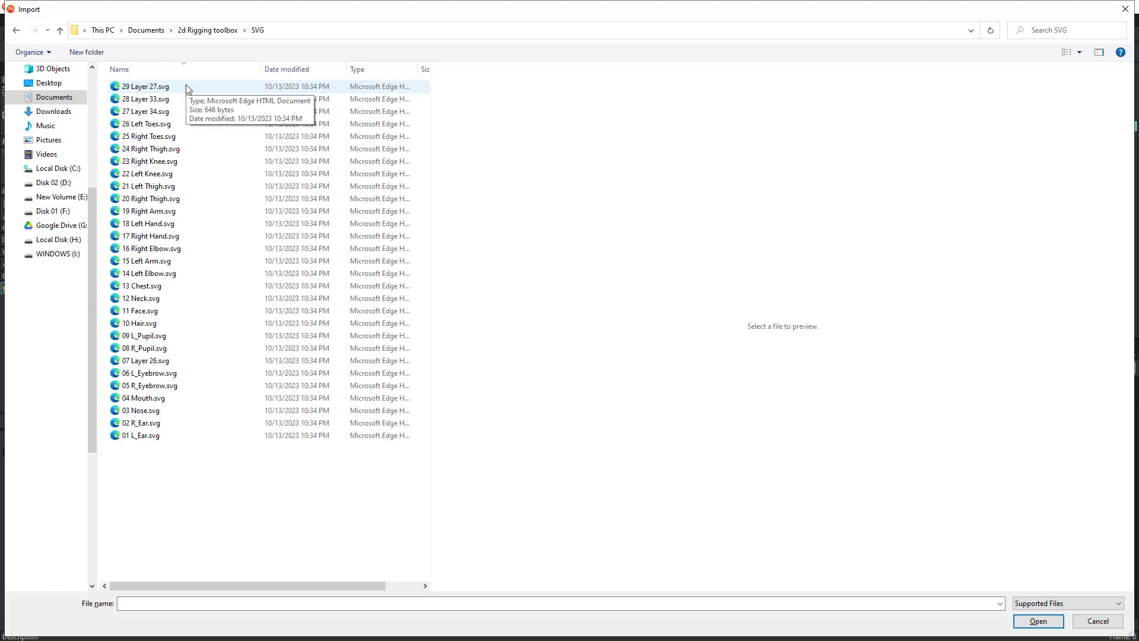
pyautogui.moveTo(217, 87); pyautogui.dragTo(217, 469)
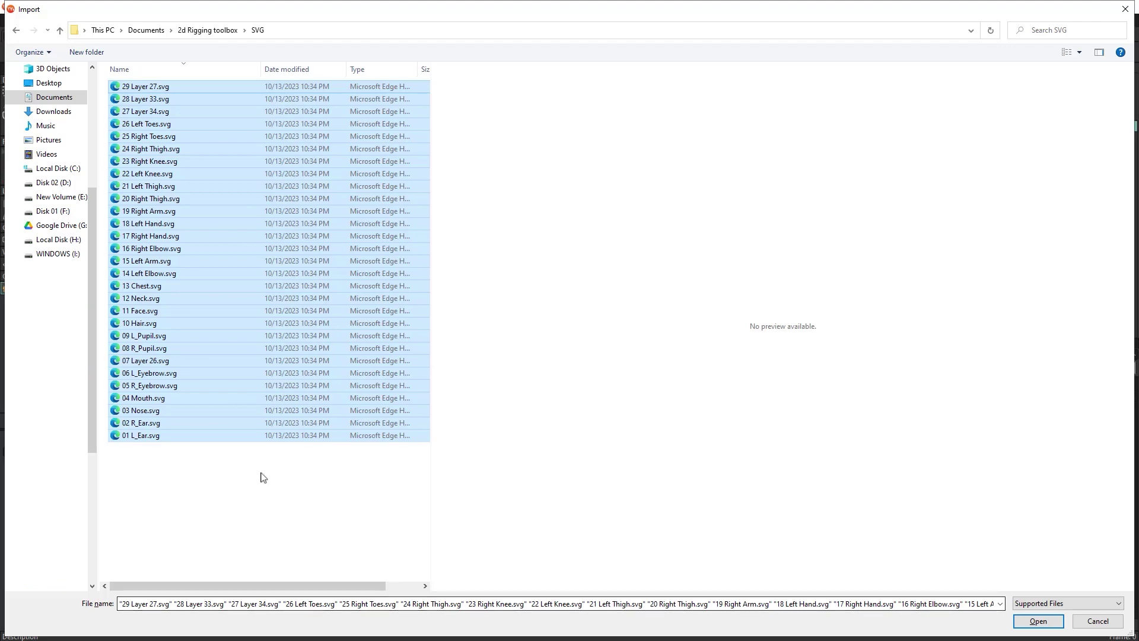
pyautogui.click(1039, 621)
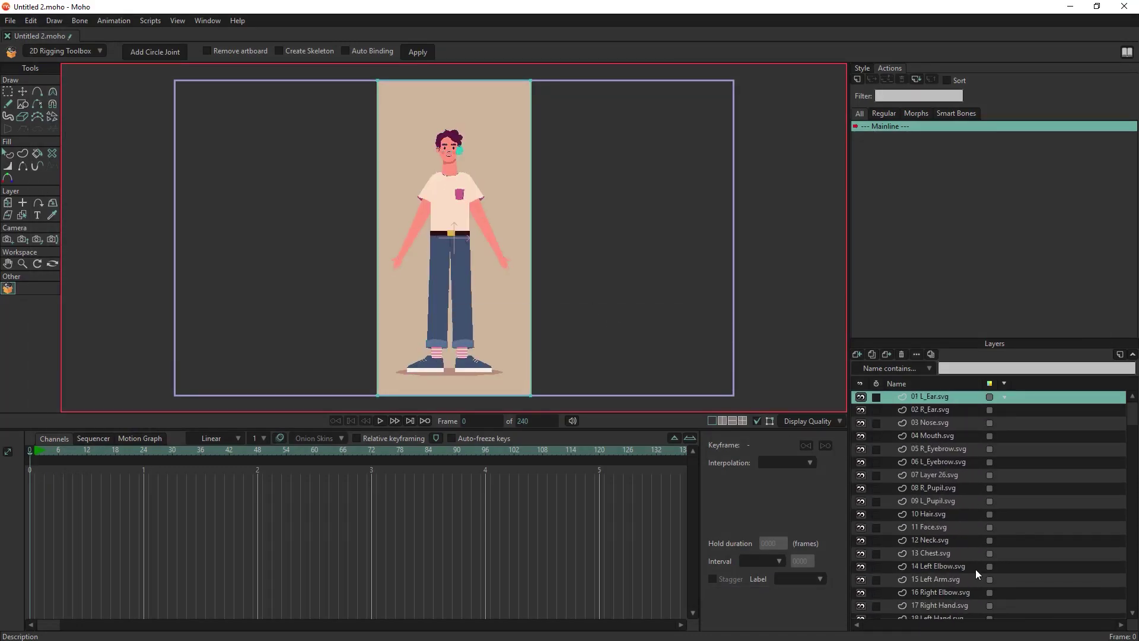
# Remove the artboard from layers 14–29 of the imported character.
pyautogui.scroll(-5, 955, 487)
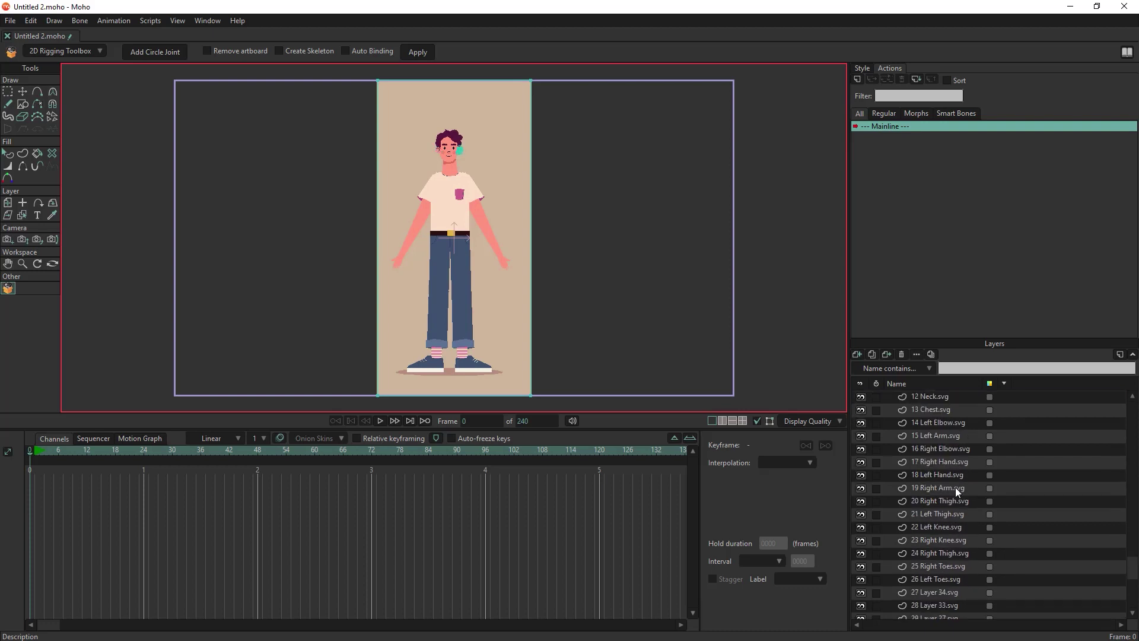
pyautogui.keyDown('shift'); pyautogui.click(927, 593); pyautogui.keyUp('shift')
pyautogui.click(236, 52)
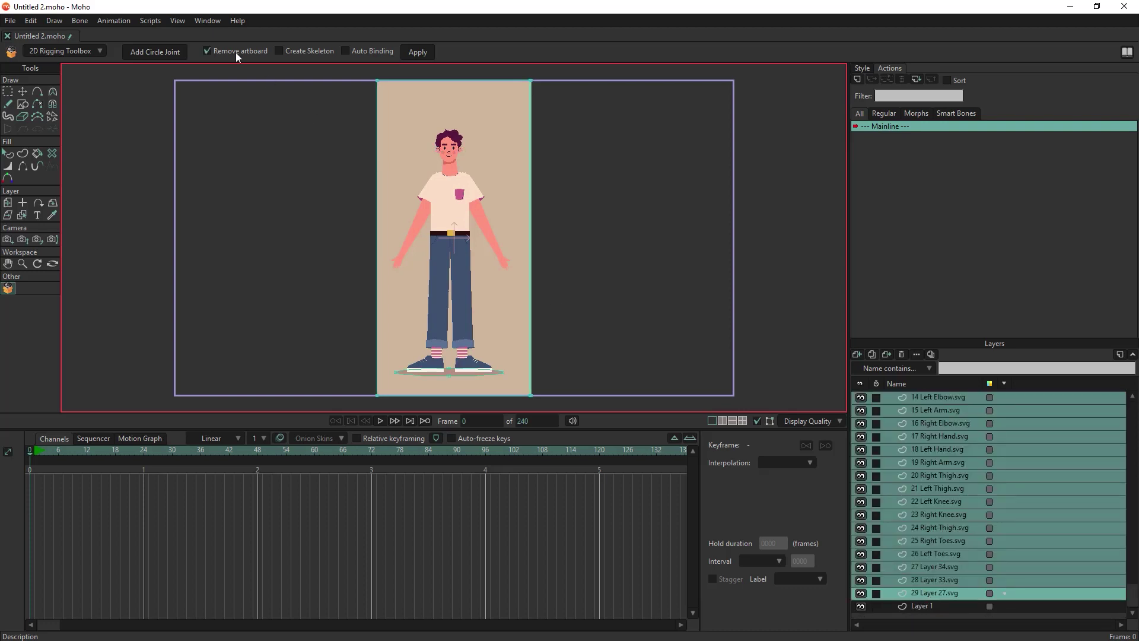
pyautogui.click(414, 53)
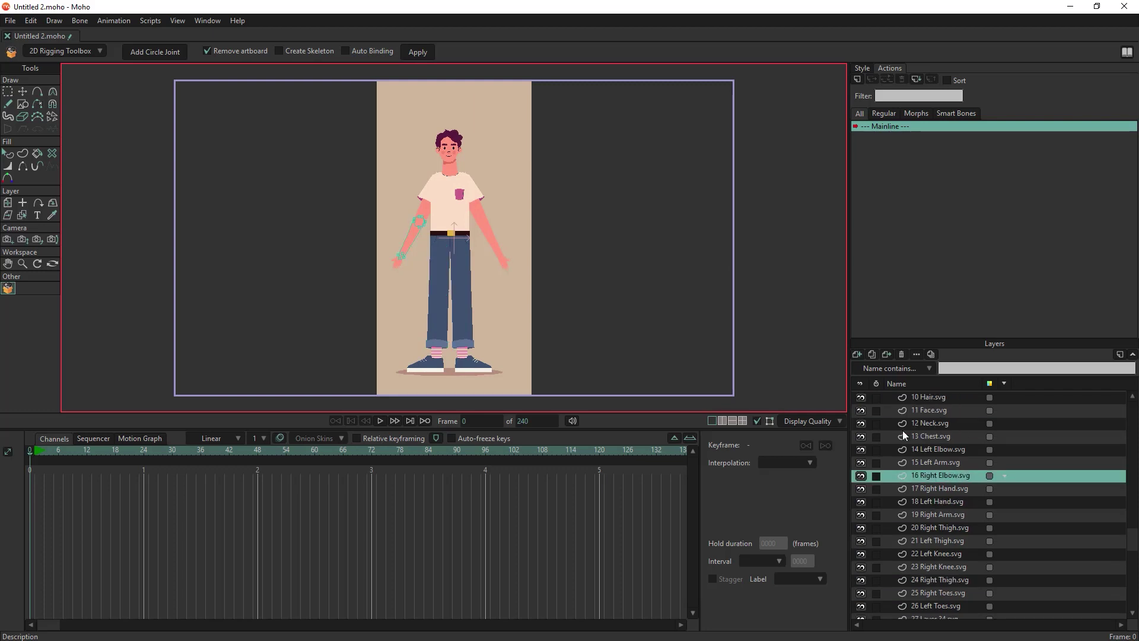
# Inspect the right arm, right elbow and left arm joints in the rigging diagram.
pyautogui.click(939, 397)
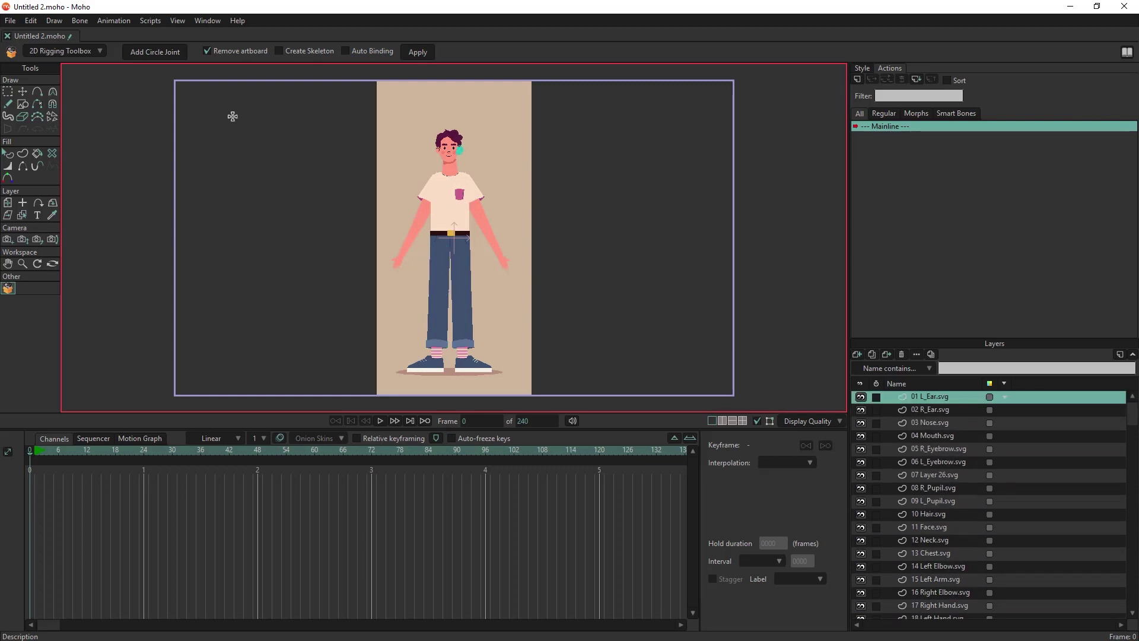
pyautogui.click(77, 53)
pyautogui.scroll(3, 261, 160)
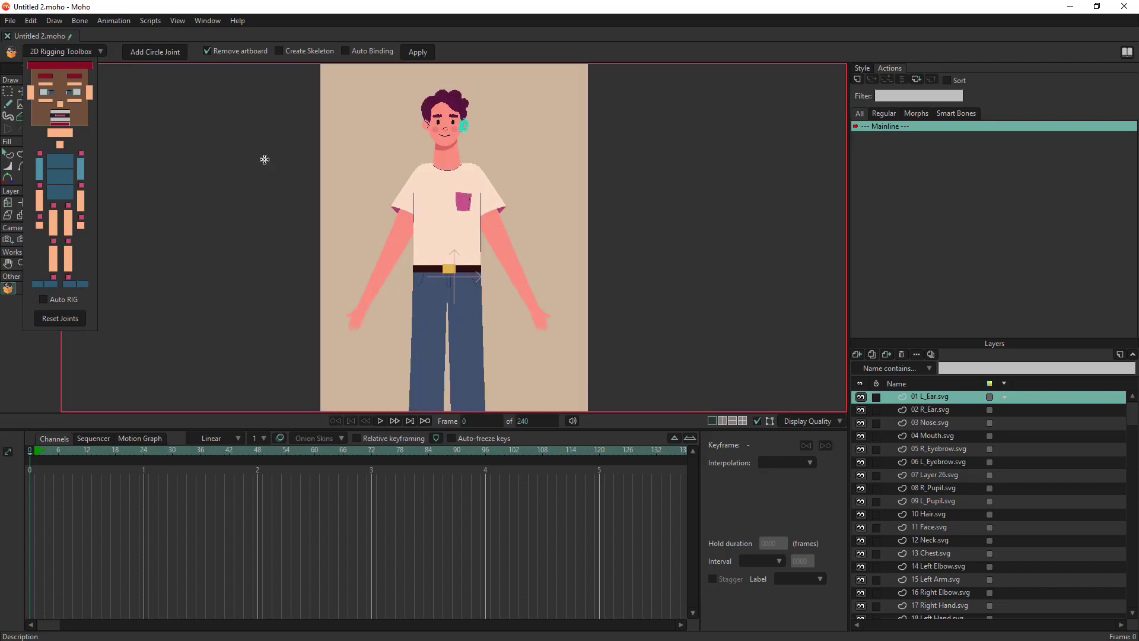
pyautogui.scroll(3, 409, 240)
pyautogui.click(409, 241)
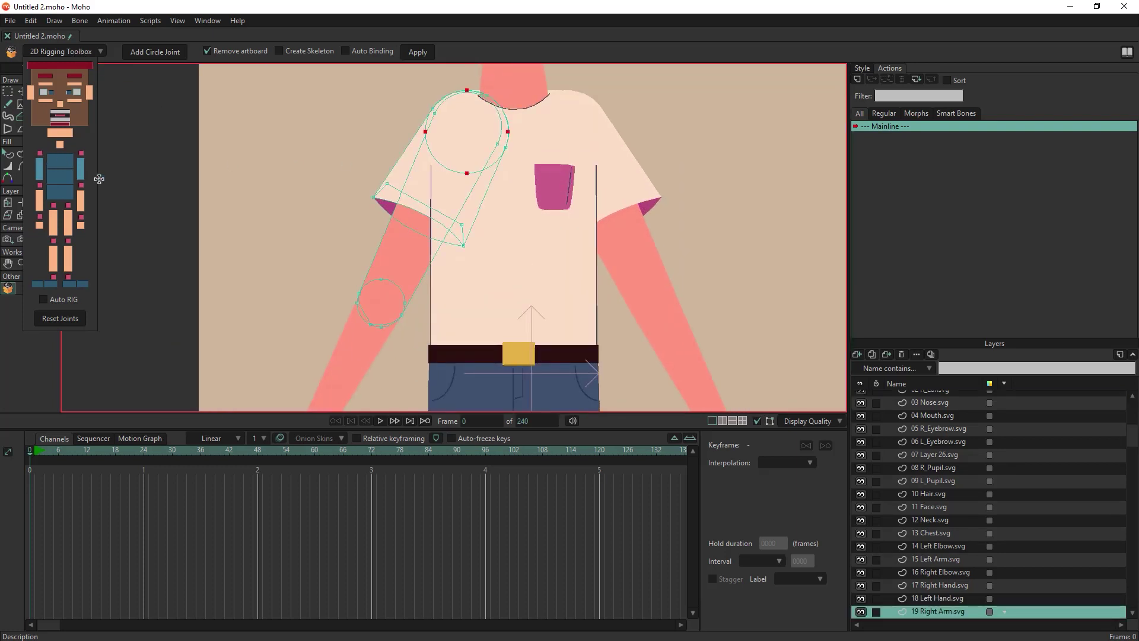
pyautogui.click(320, 321)
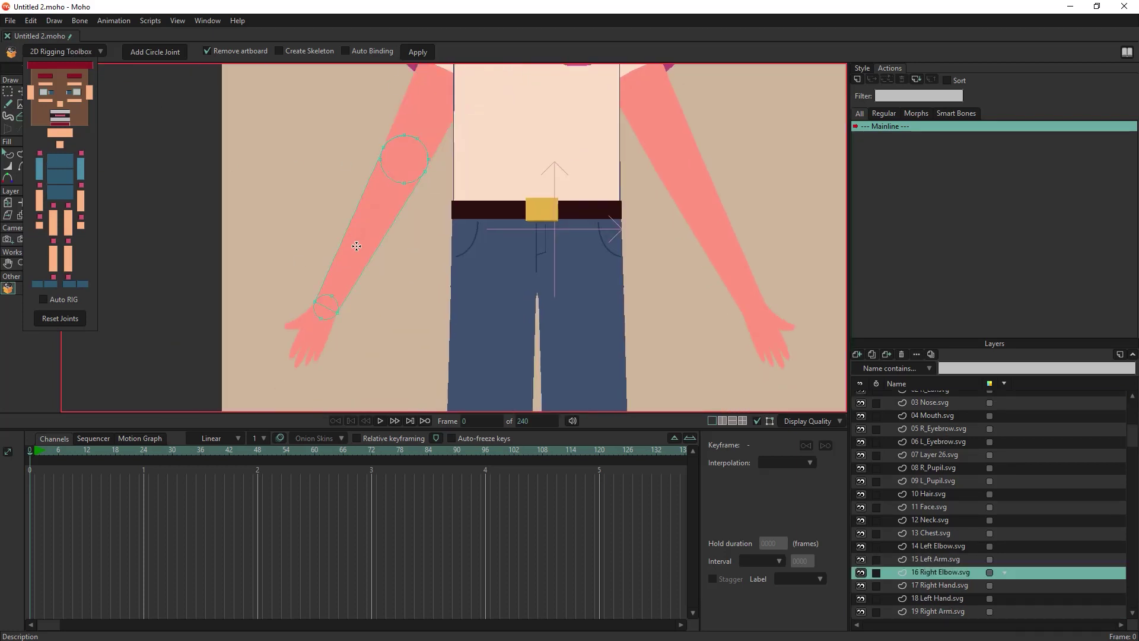
pyautogui.click(39, 219)
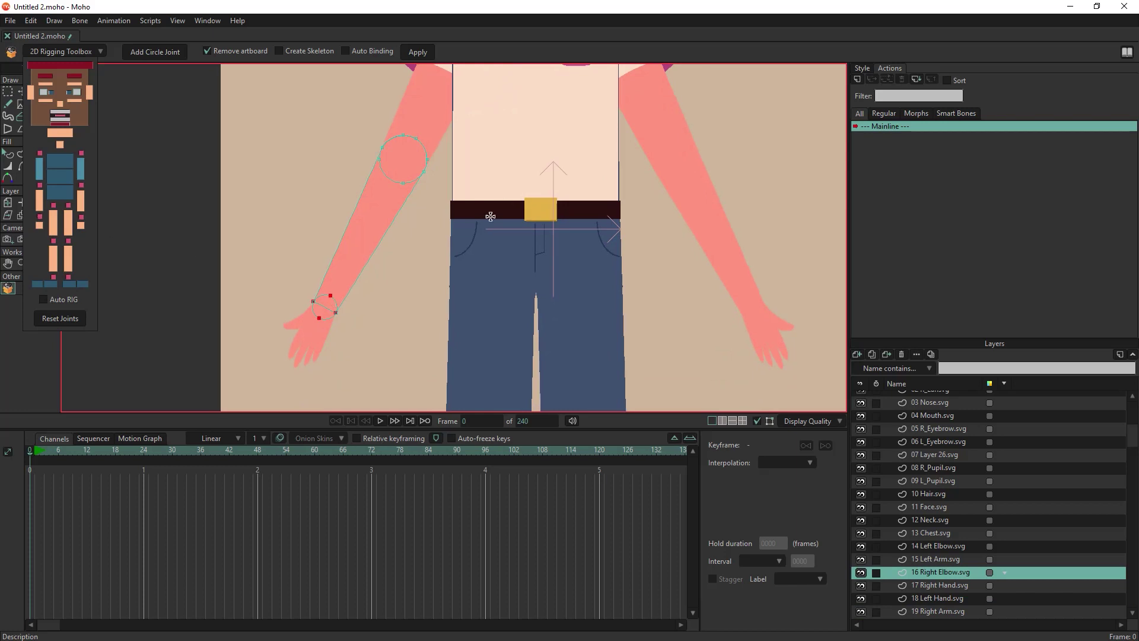